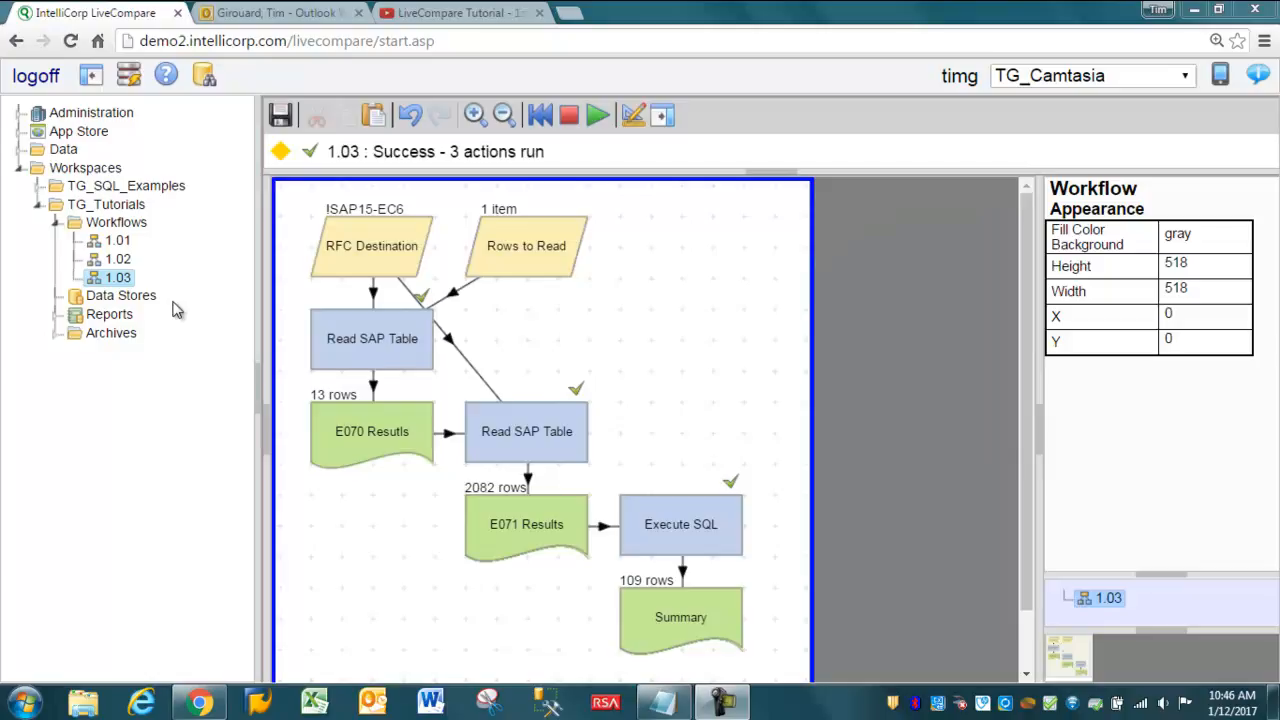
Step: Duplicate workflow 1.03 within the TG_Tutorials workspace and open the copy
left_click(408, 456)
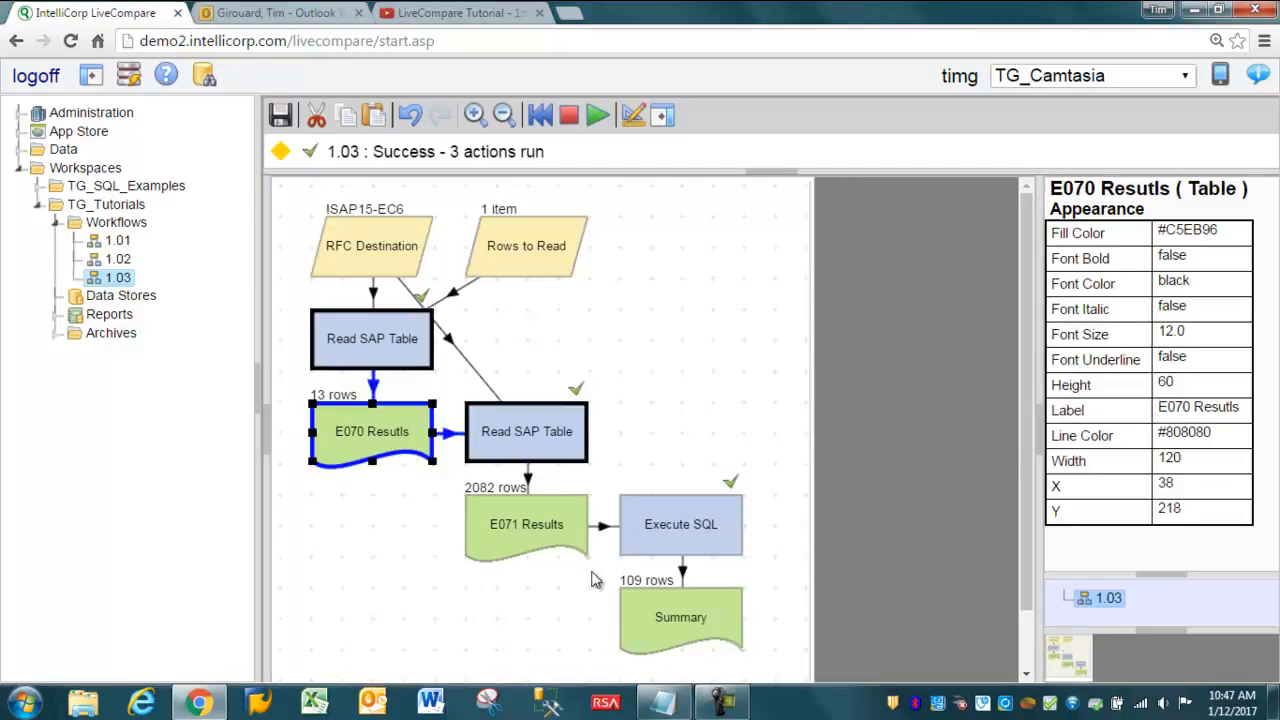
left_click(560, 537)
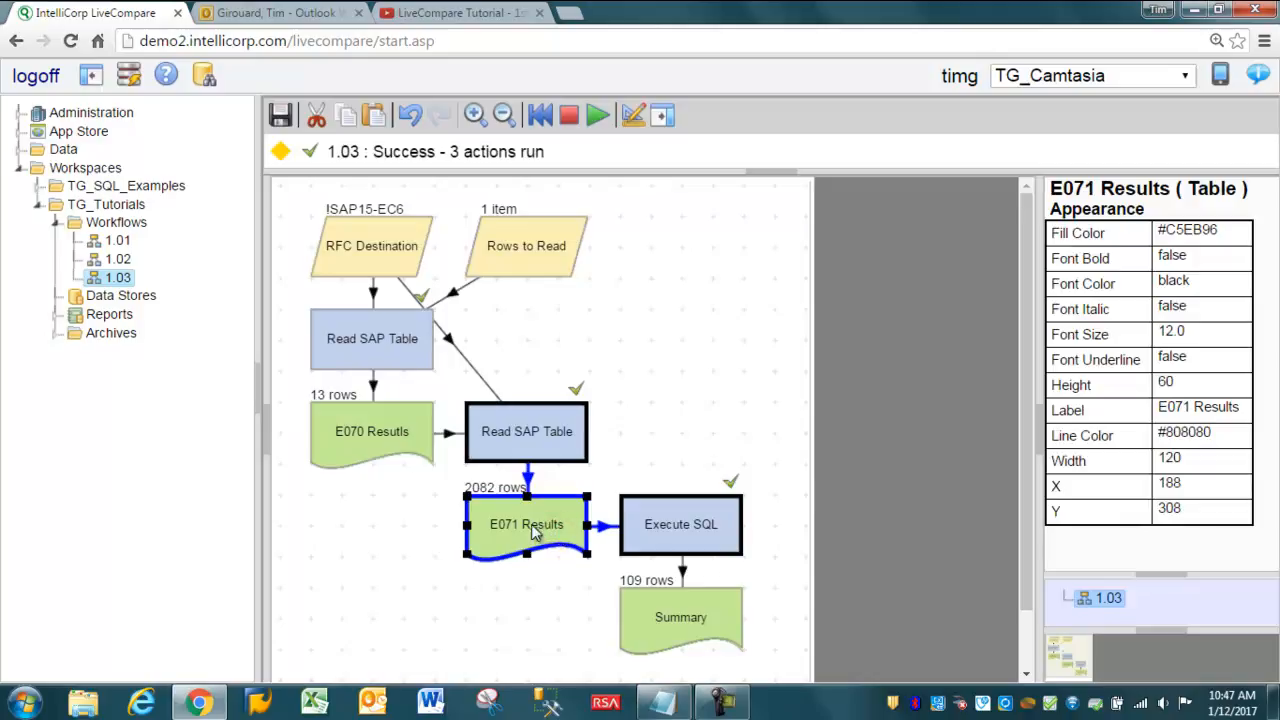
right_click(107, 280)
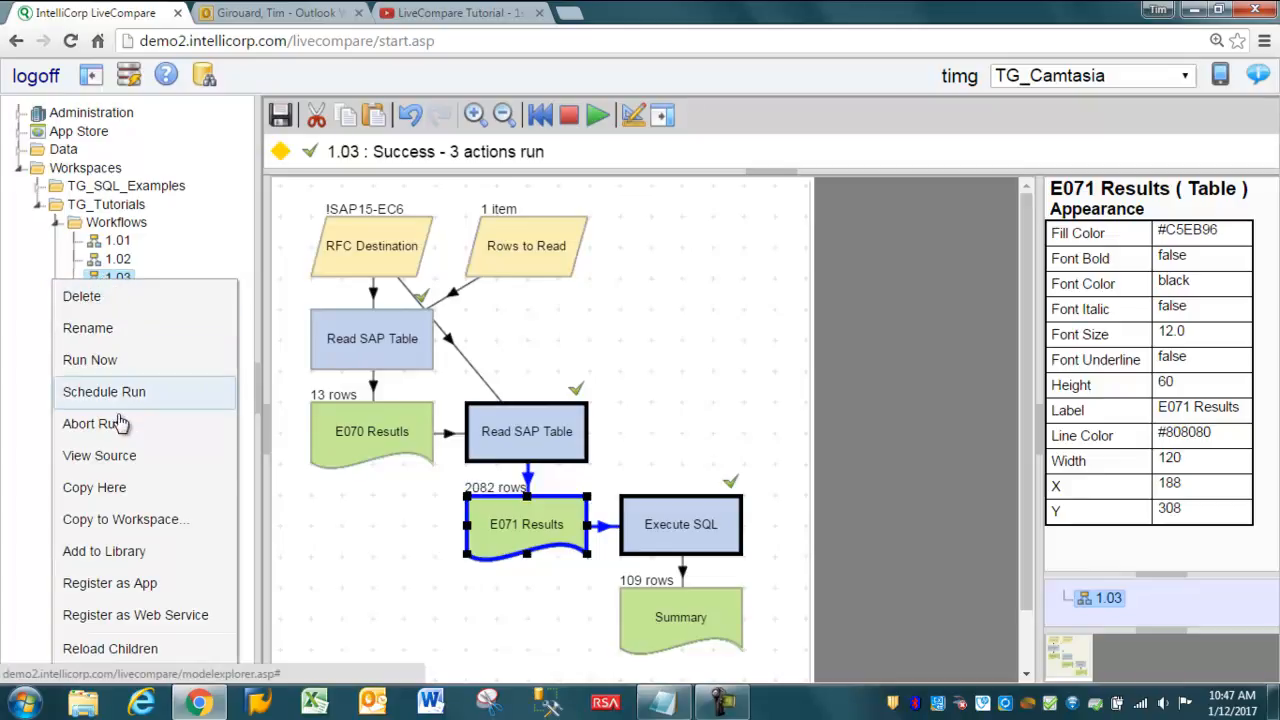
left_click(114, 487)
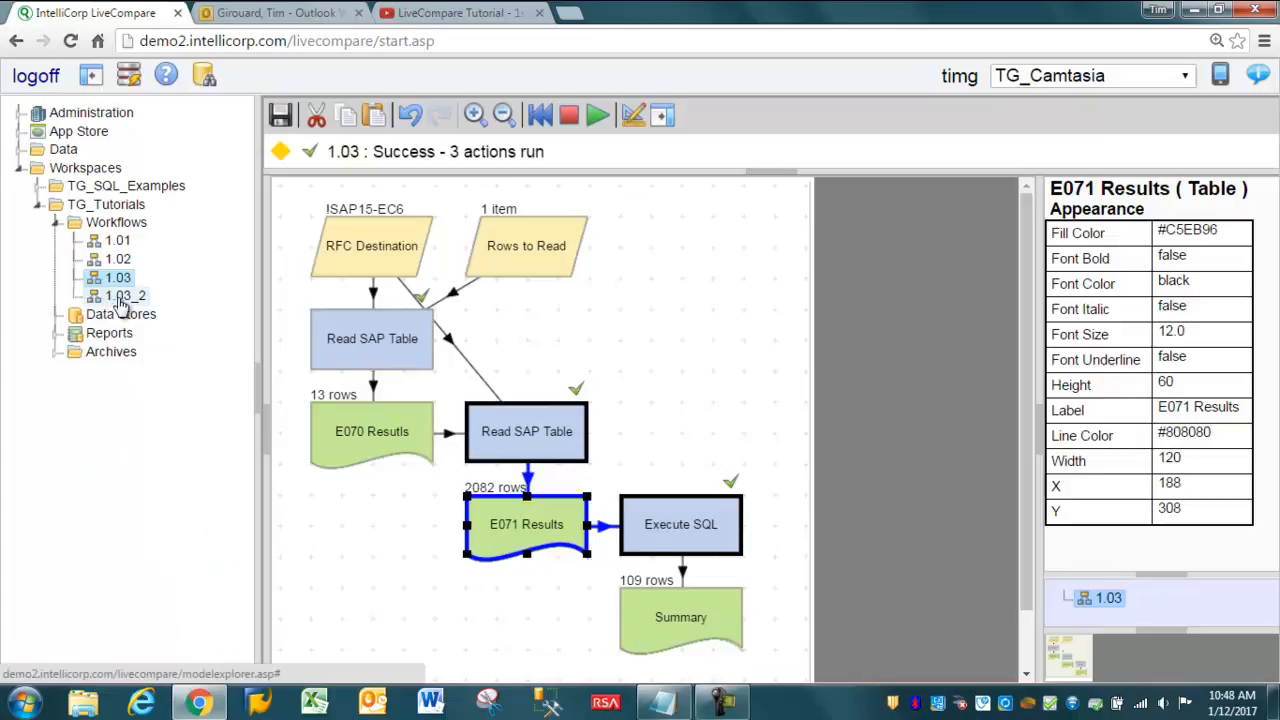
left_click(115, 296)
left_click(576, 449)
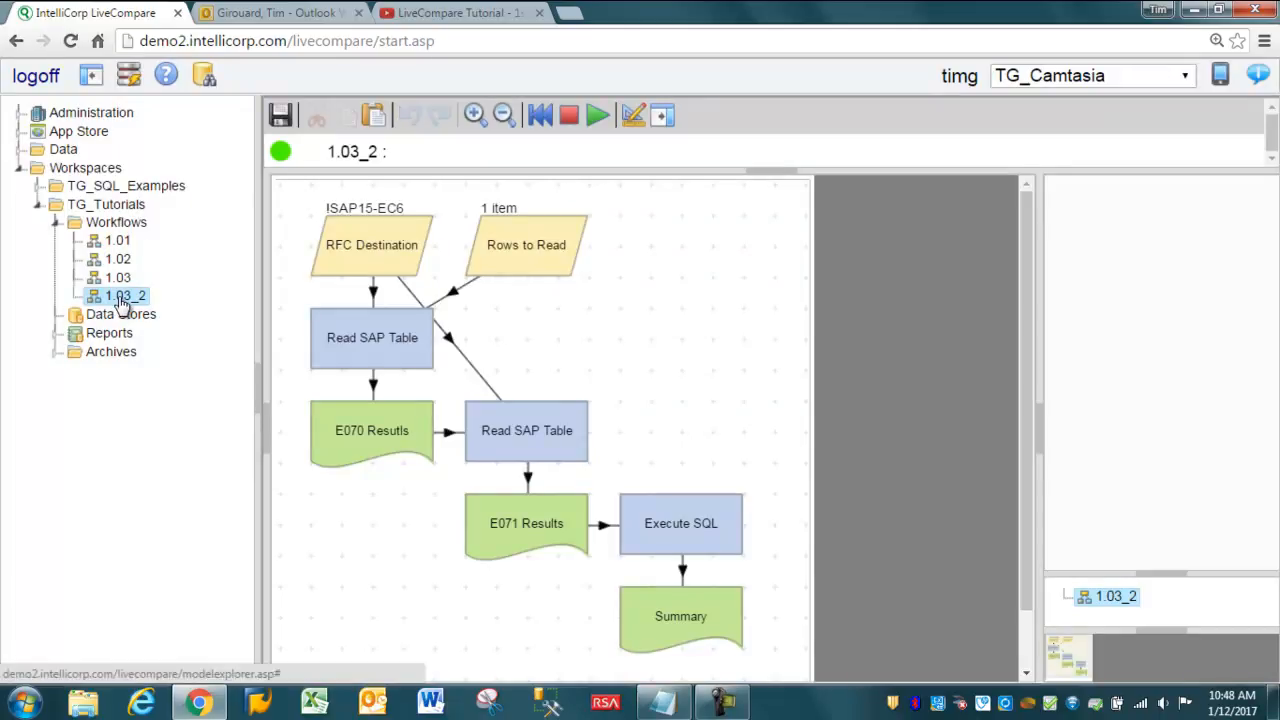
Step: Rename the copied workflow as 1.04
right_click(120, 300)
left_click(103, 331)
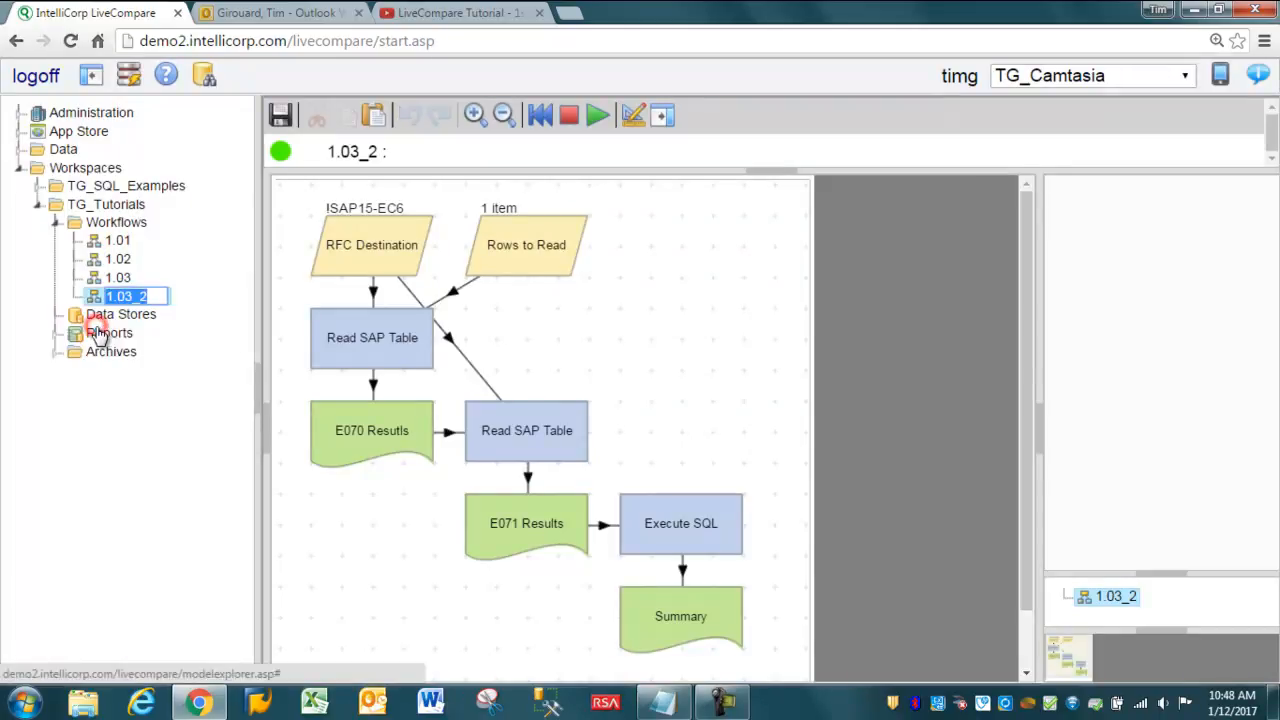
left_click(156, 295)
key("BackSpace")
key("BackSpace")
key("BackSpace")
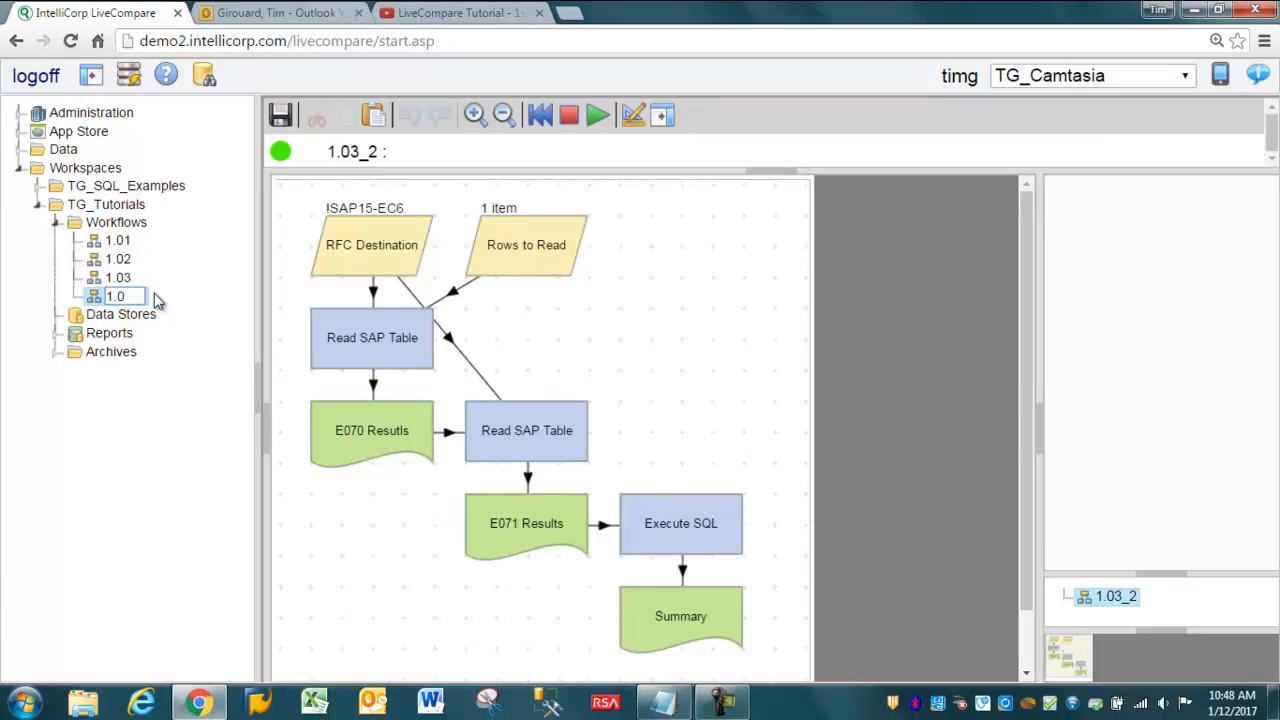
type("4")
key("Return")
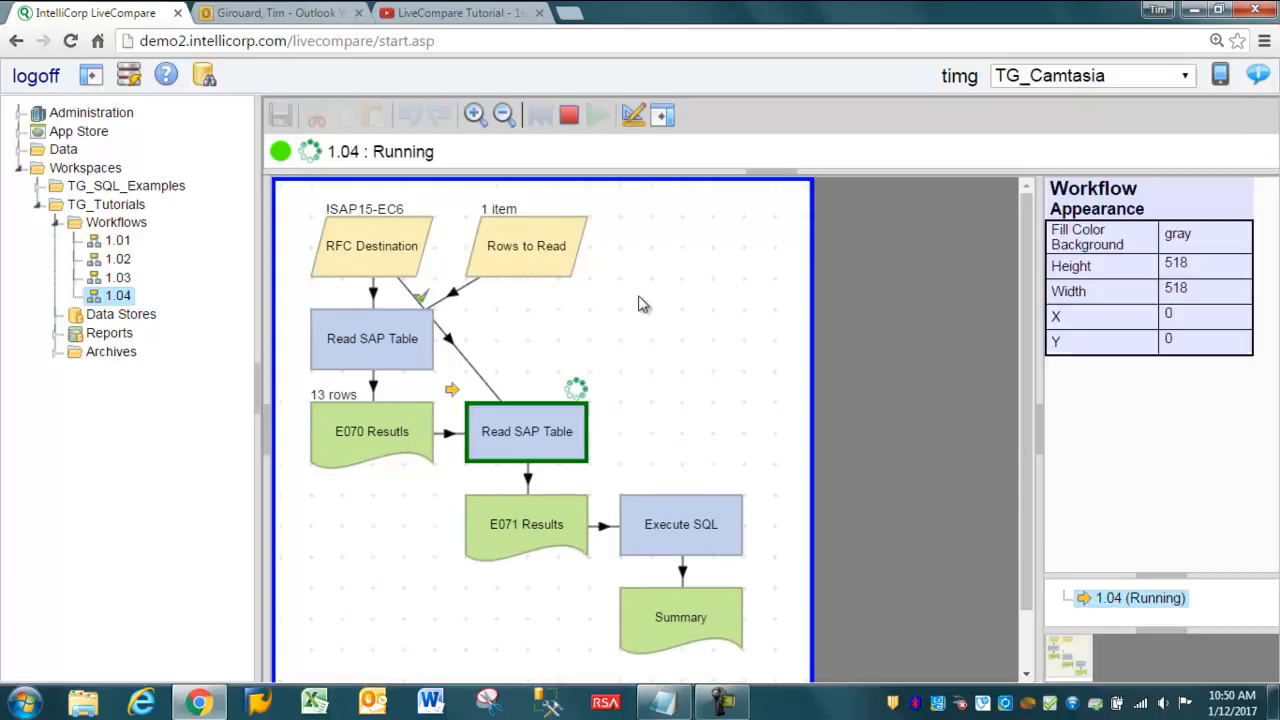
Step: View the rows of the Summary table produced by workflow 1.04, and close the results
double_click(674, 609)
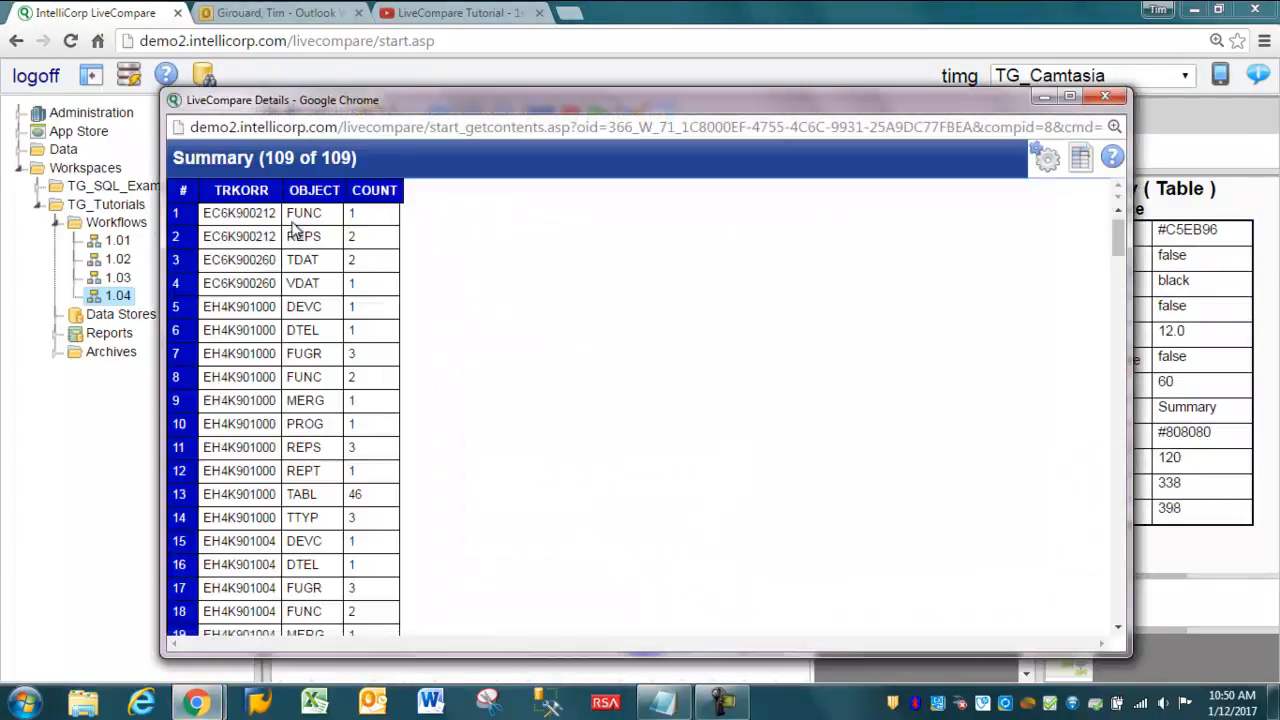
left_click(1122, 100)
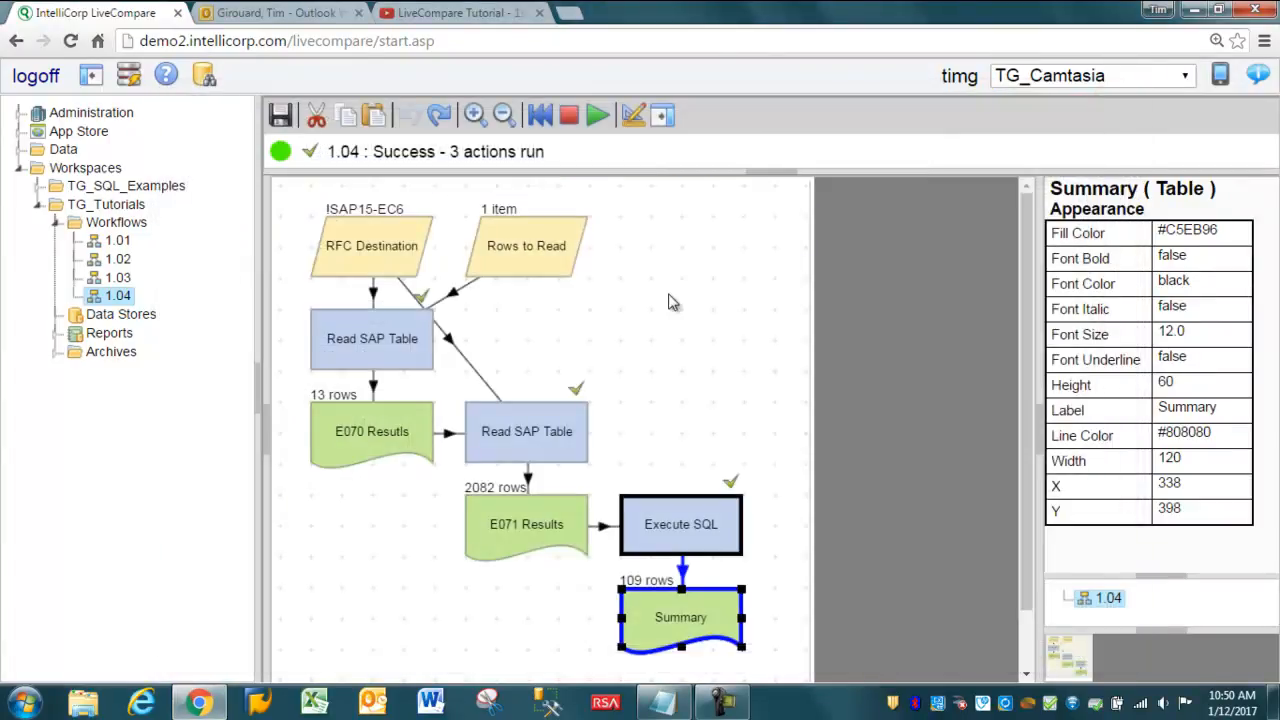
Step: Examine the AS4DATE criterion in the Rows to Read select list, including its field, operator and value, and leave without saving
left_click(508, 250)
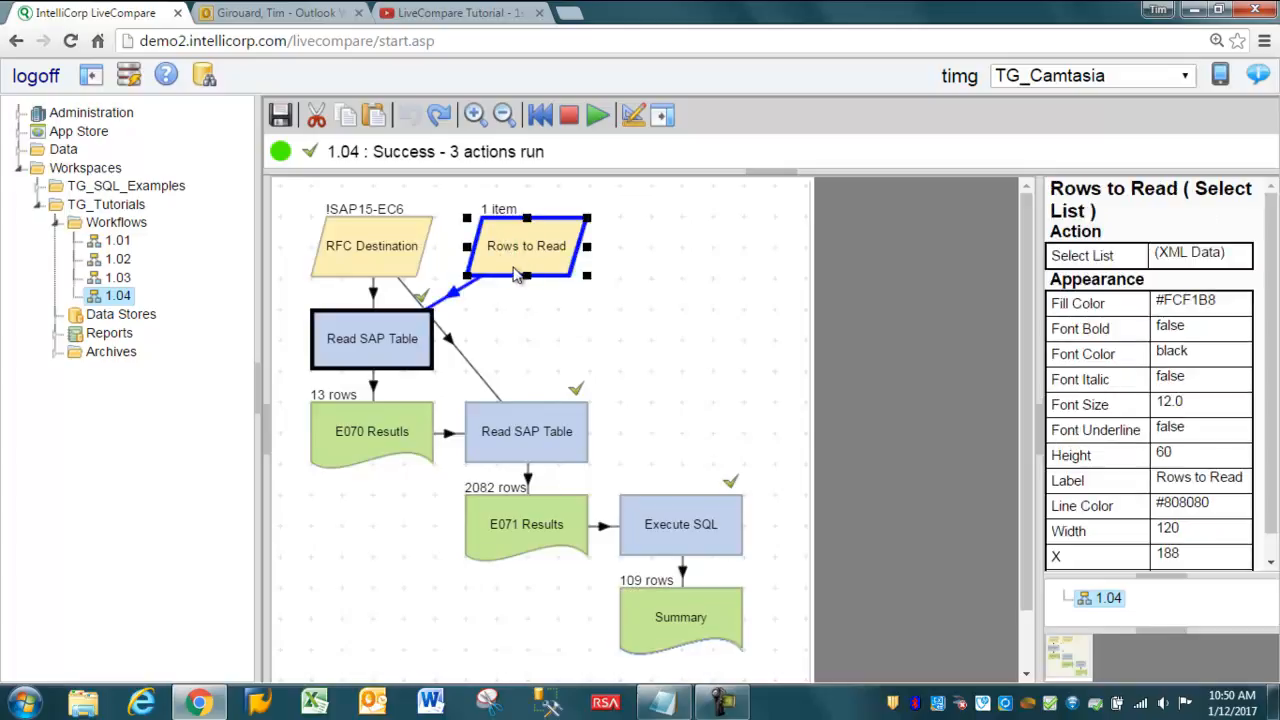
right_click(524, 249)
left_click(586, 329)
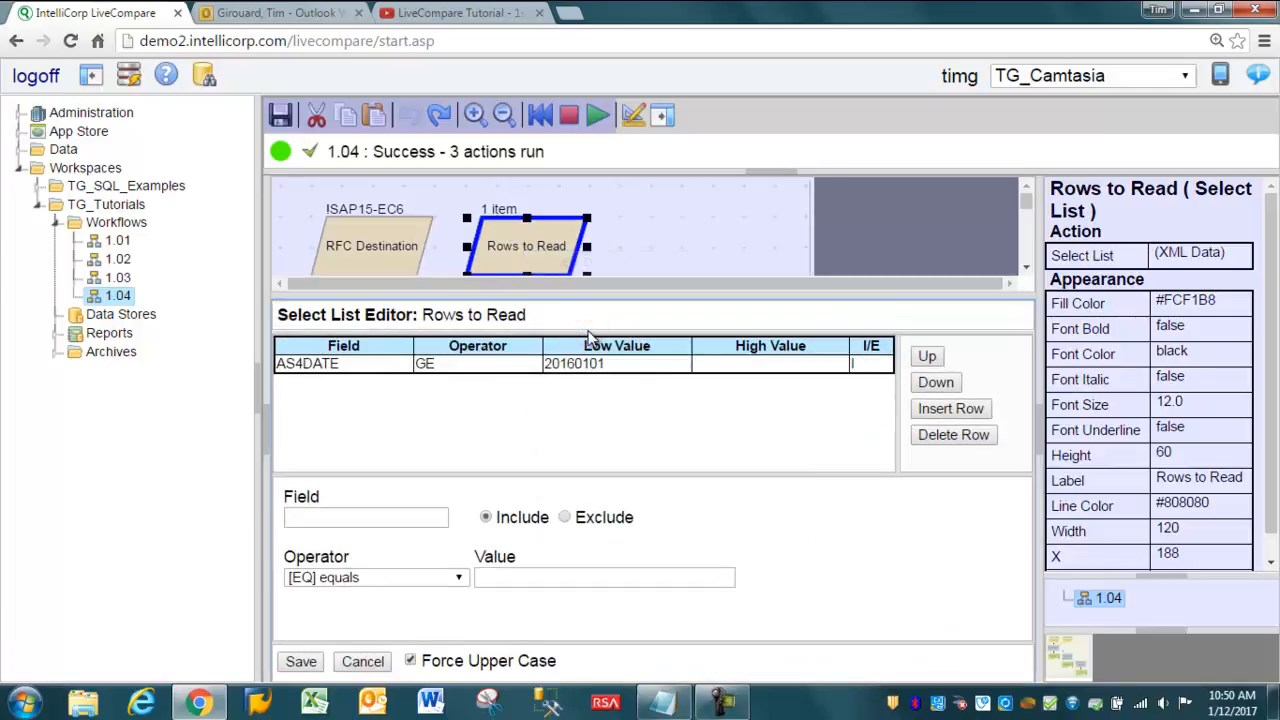
left_click(328, 367)
left_click(578, 364)
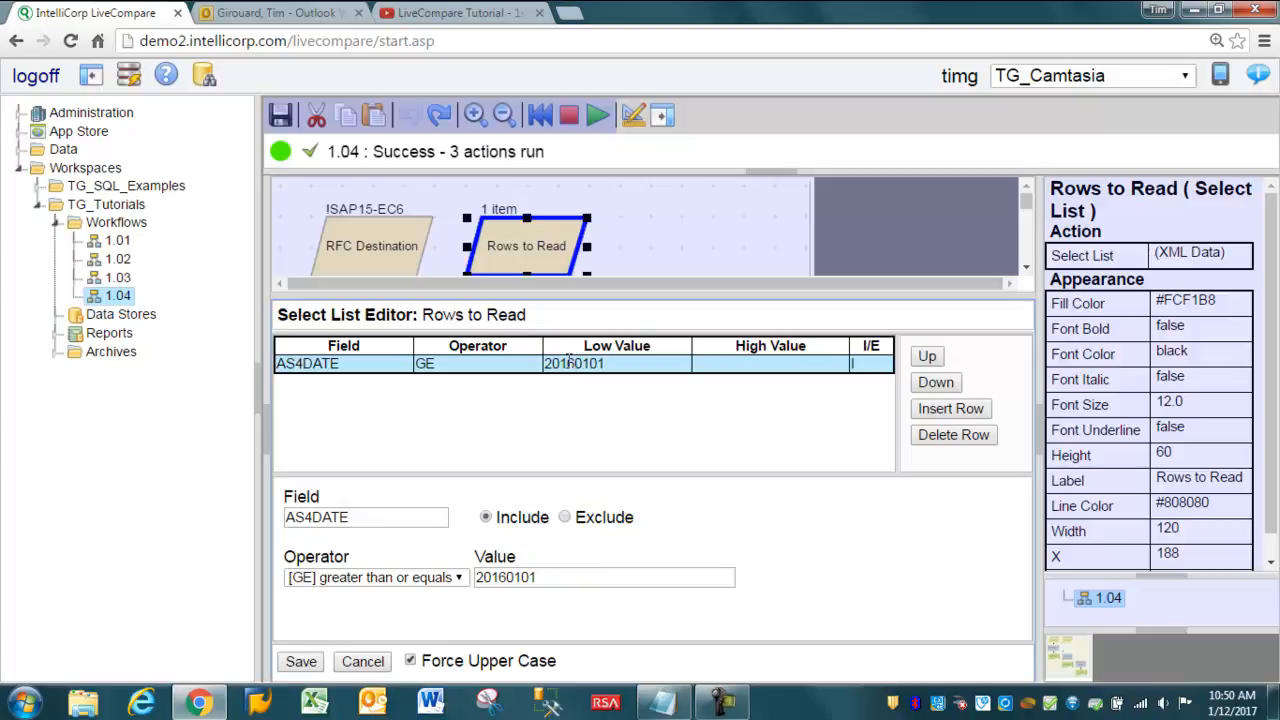
left_click(616, 365)
left_click(343, 364)
left_click(871, 346)
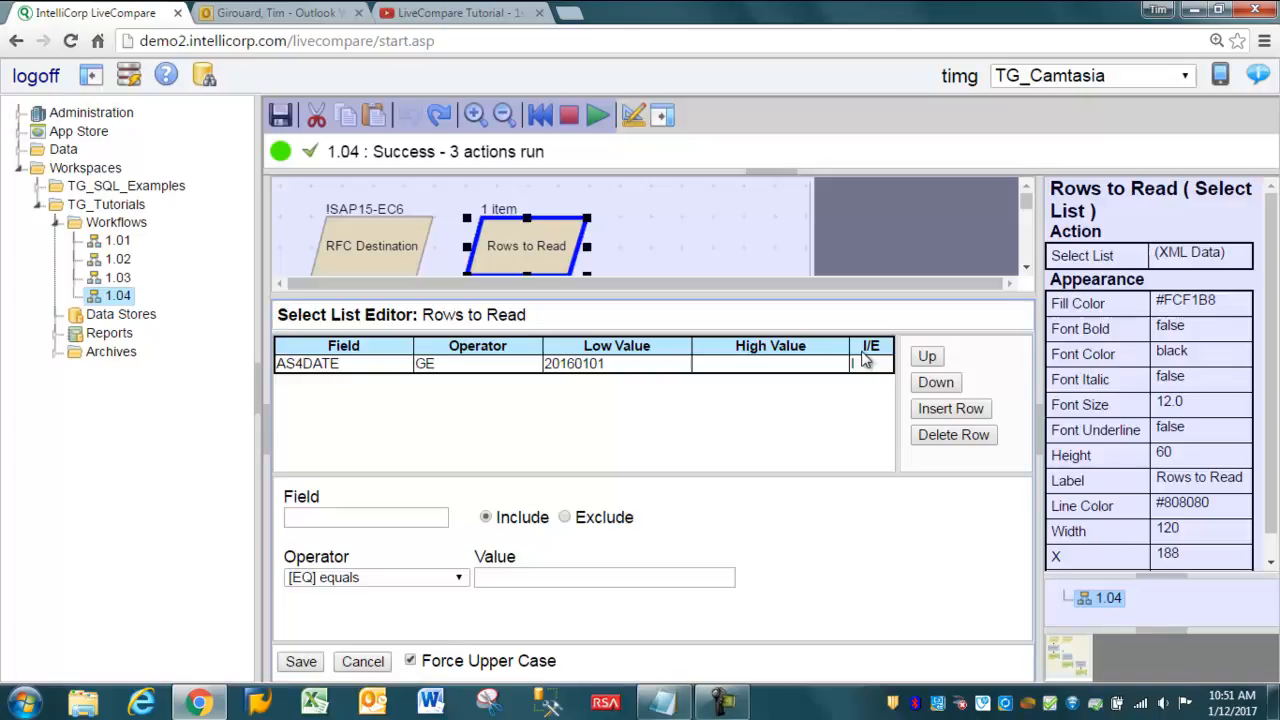
left_click(605, 365)
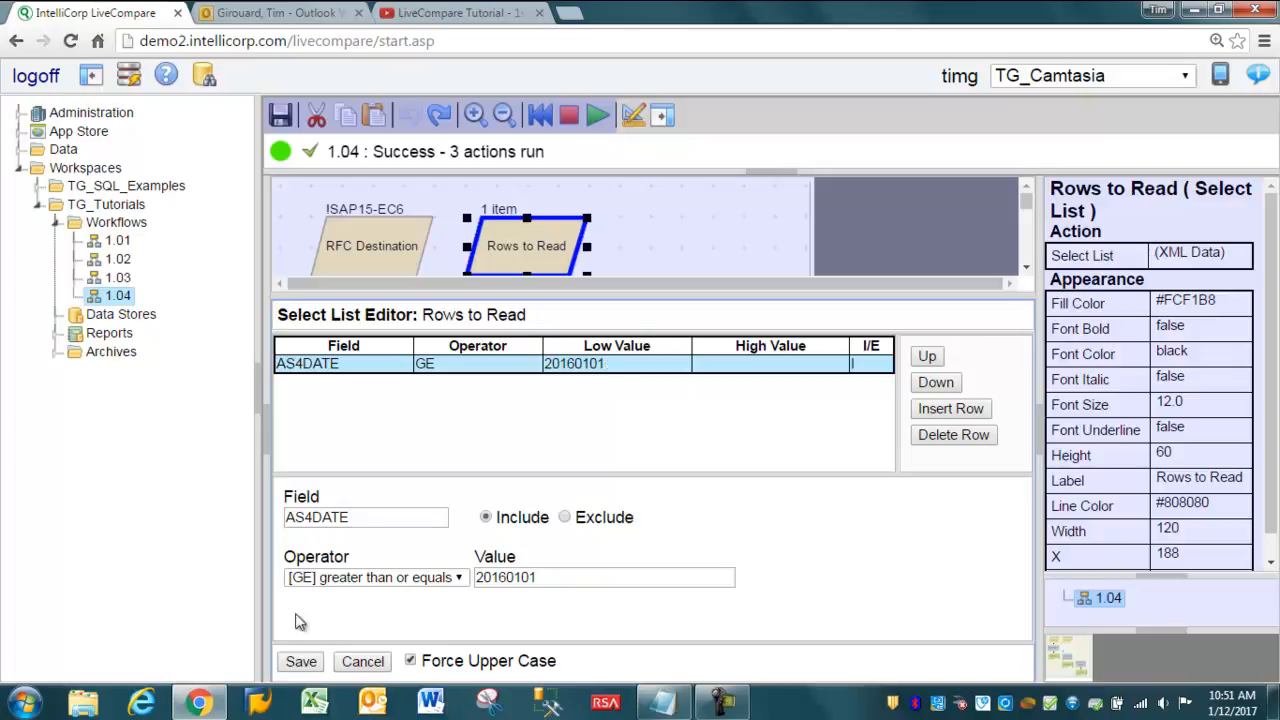
left_click(368, 661)
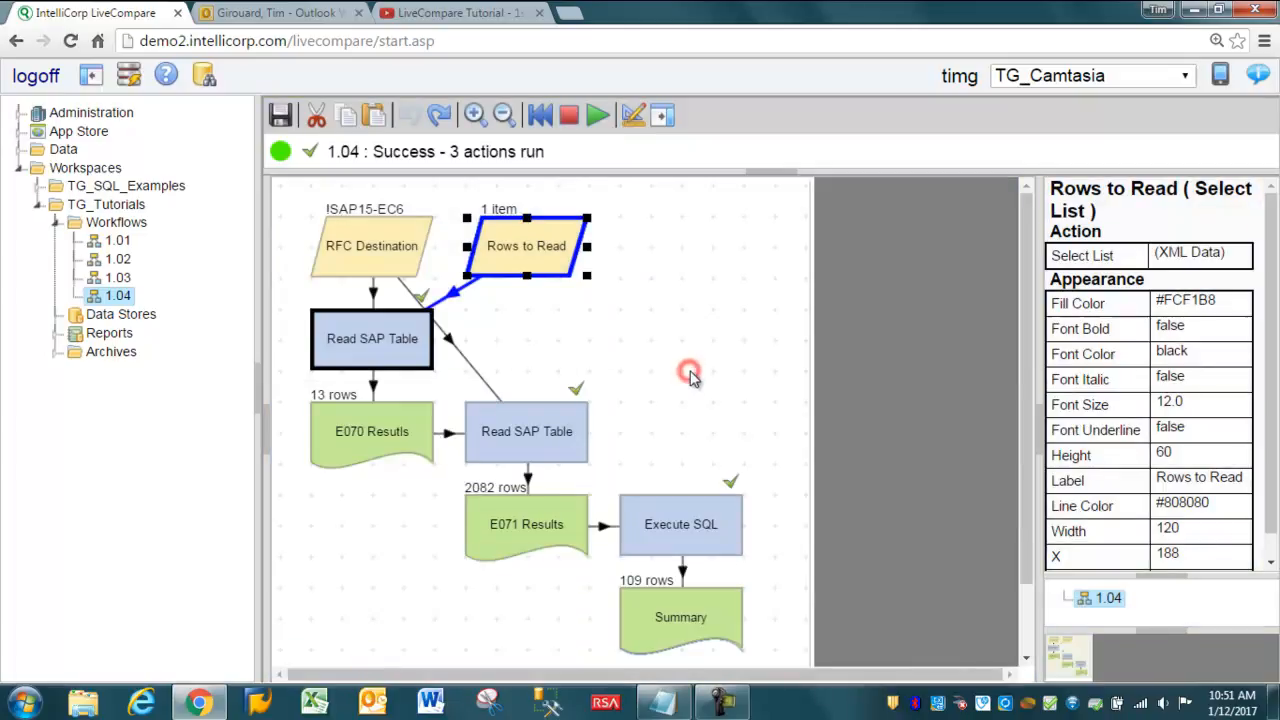
Step: Filter the components by SQL and place a new Execute SQL action in the empty area beside the existing workflow
left_click(90, 80)
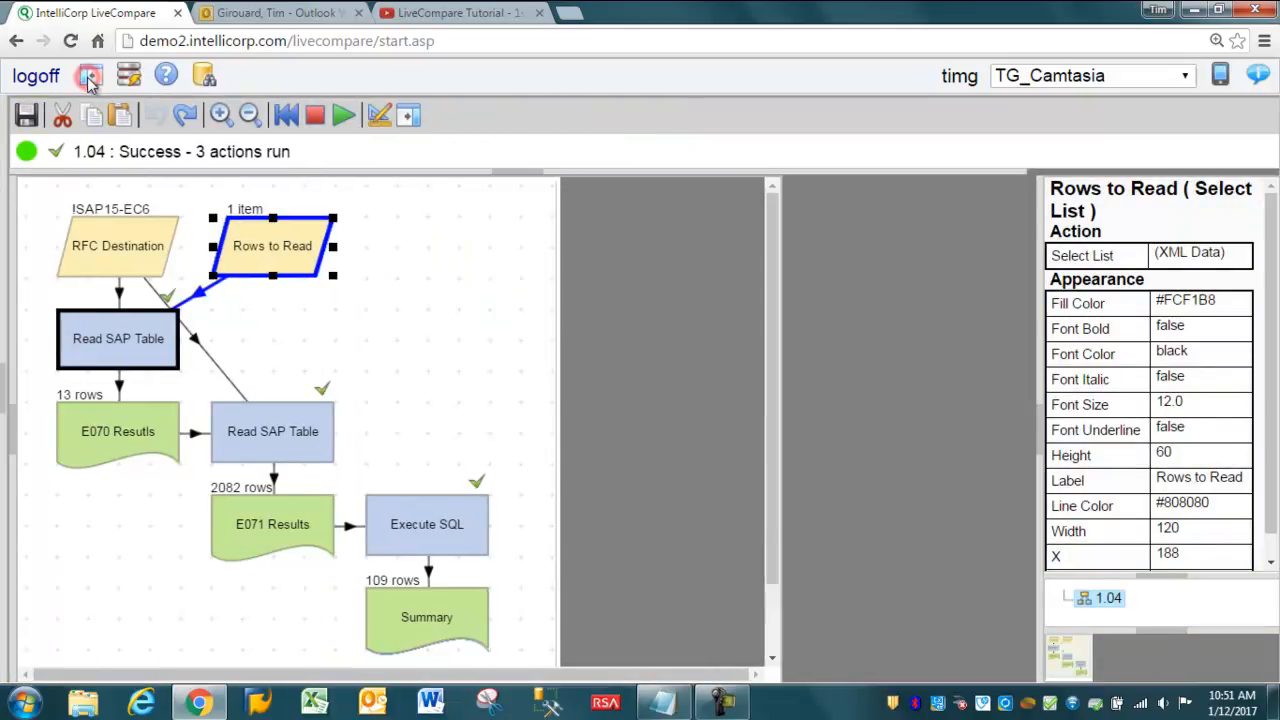
left_click(374, 120)
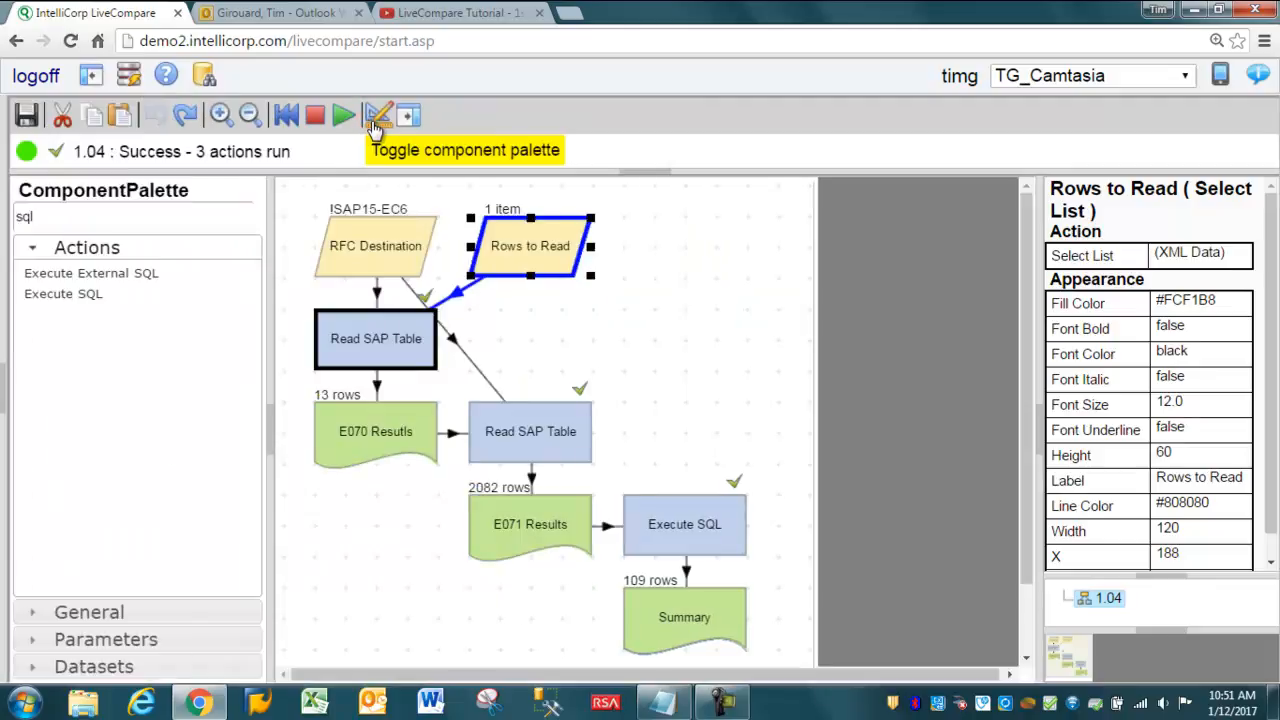
left_click_drag(82, 217, 5, 222)
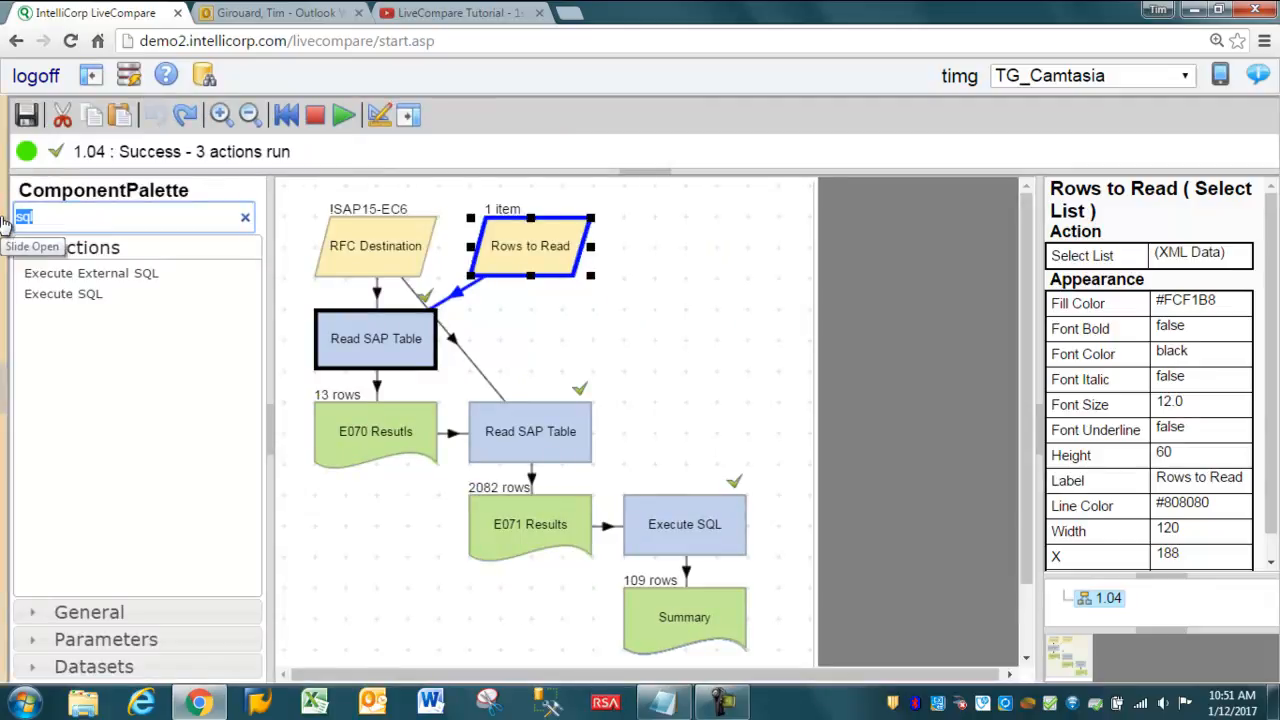
type("SQL")
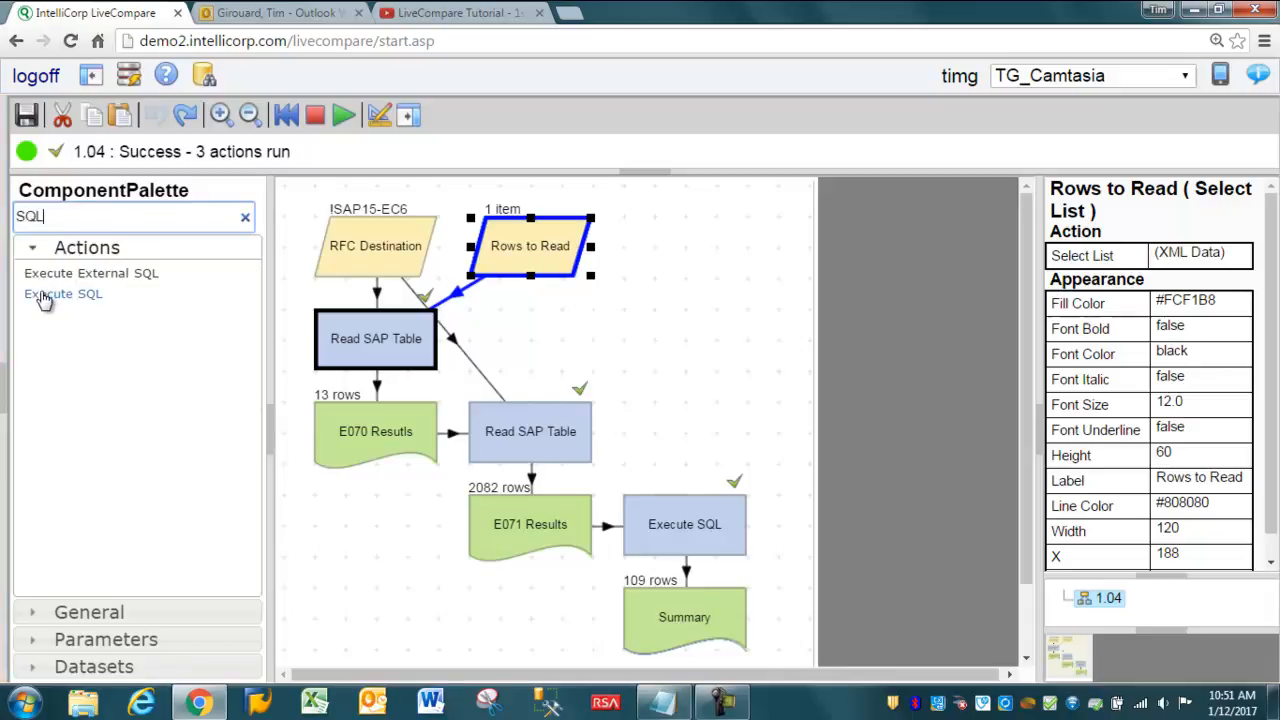
left_click_drag(55, 305, 798, 378)
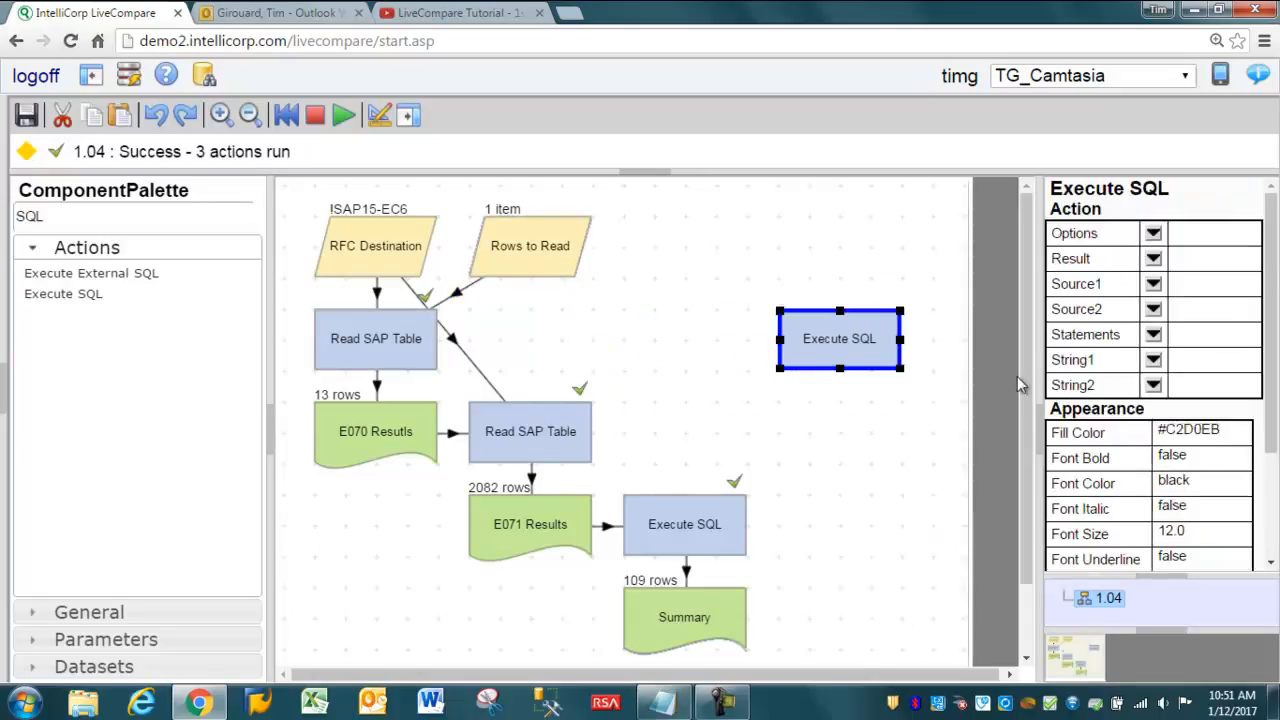
Step: Create a new table as the new Execute SQL action's Result and place it on the action's left side
left_click(1153, 259)
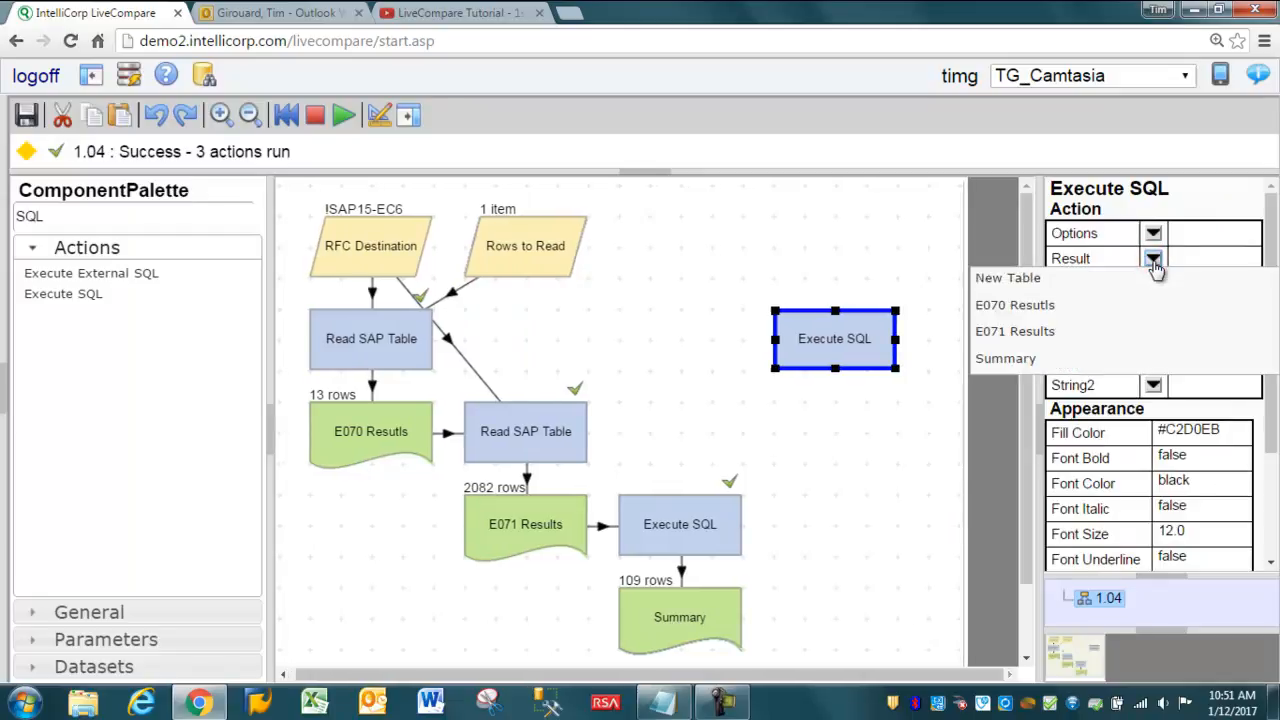
left_click(1067, 278)
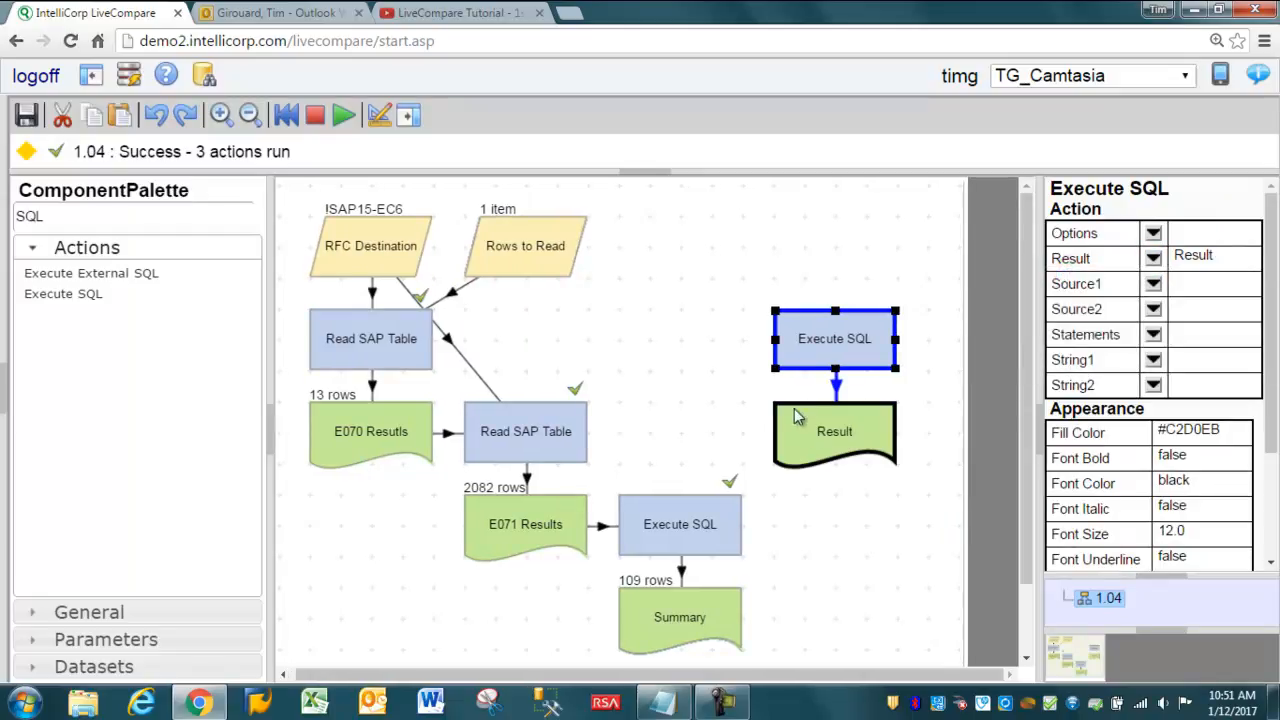
left_click_drag(853, 432, 697, 348)
Step: Create a new string as the String1 input of the new Execute SQL action
left_click(823, 350)
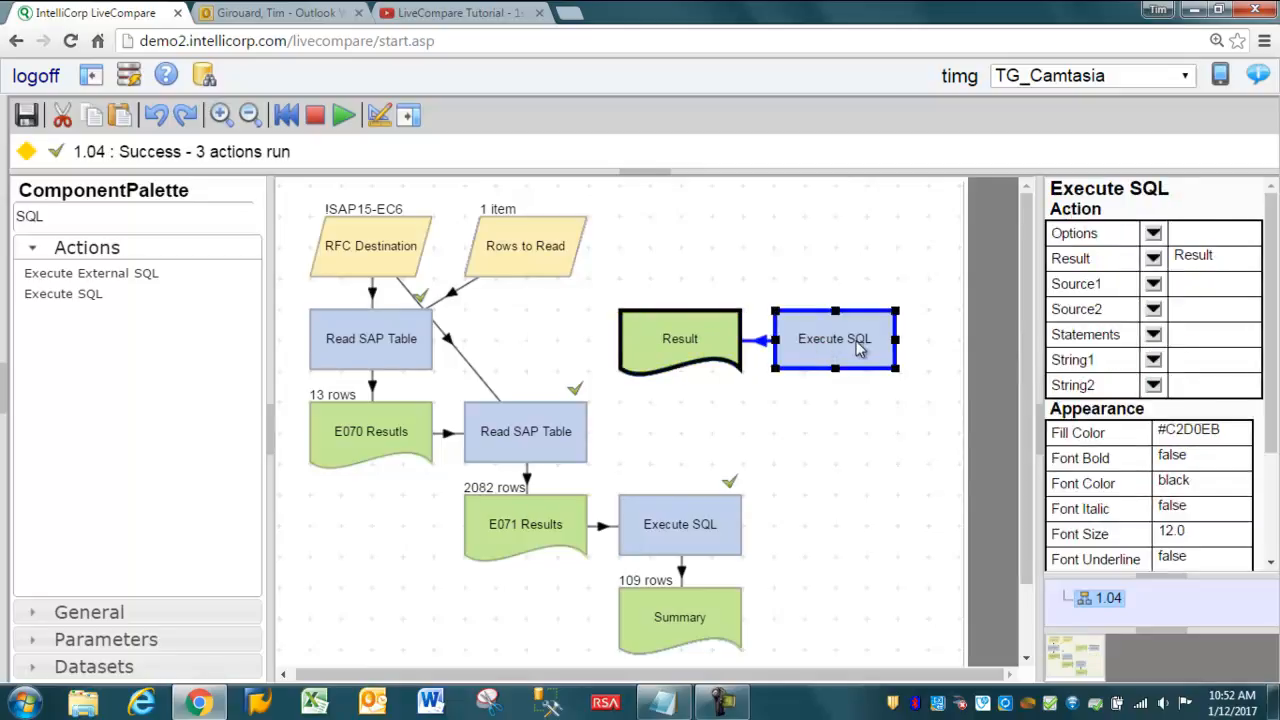
left_click(1155, 362)
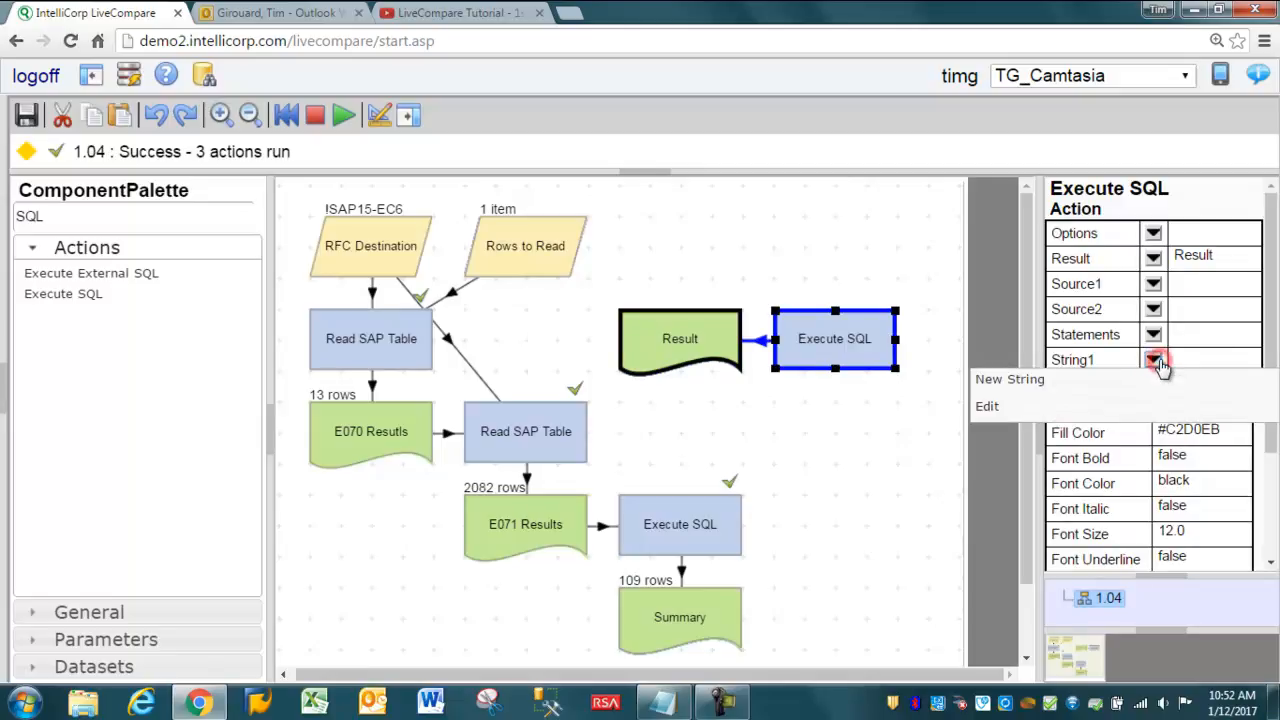
left_click(1030, 381)
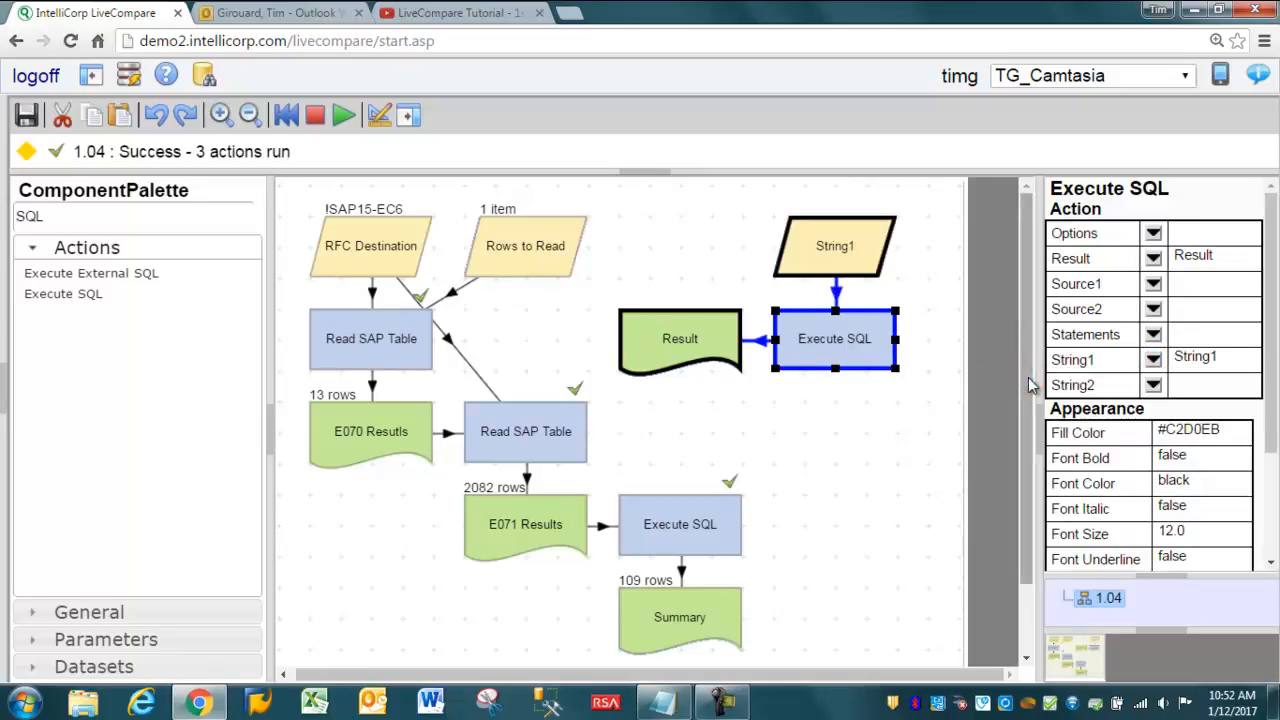
Step: Insert a row in the new Execute SQL action's statements and begin CREATE TABLE Result with the column FIELD nvarchar(120)
left_click(836, 338)
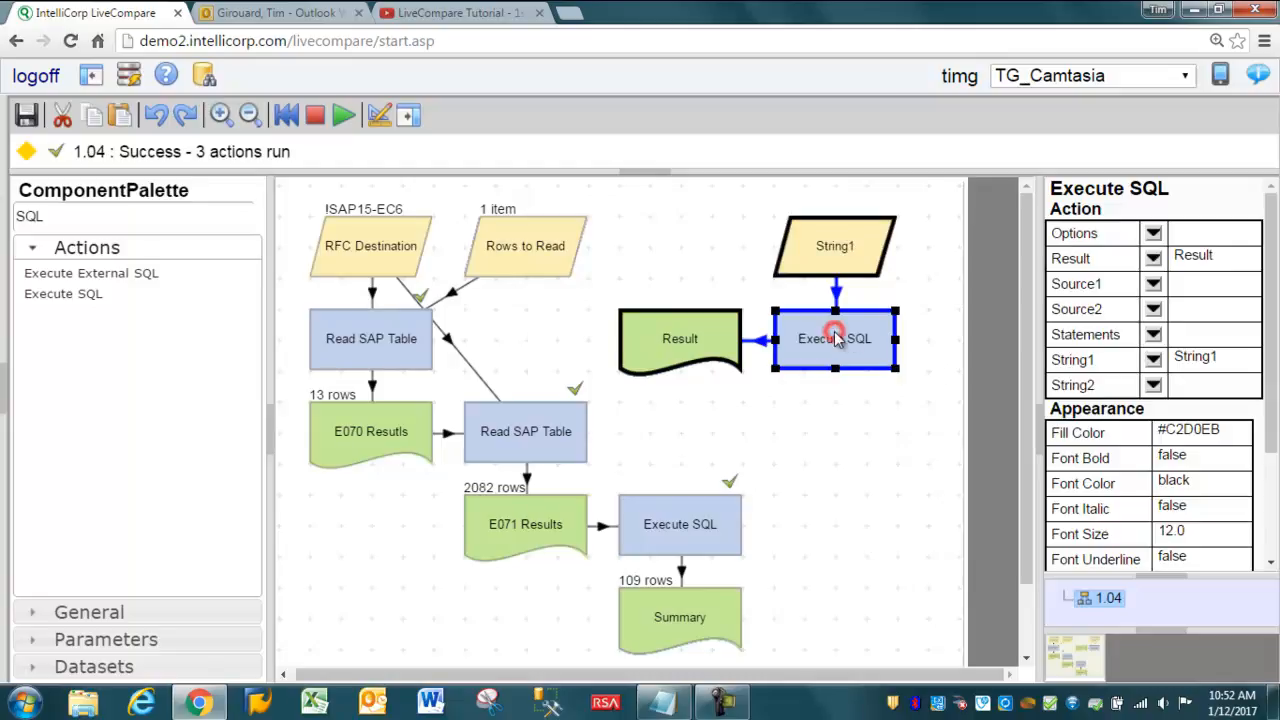
double_click(836, 338)
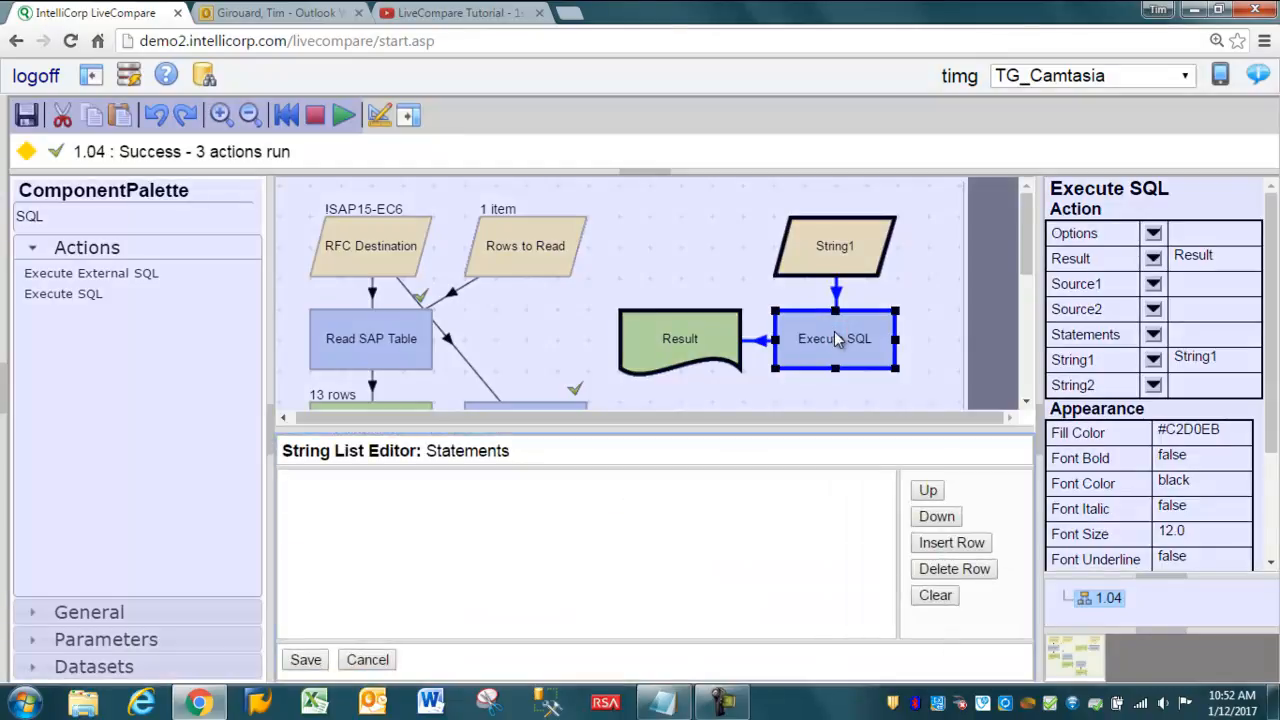
left_click(940, 543)
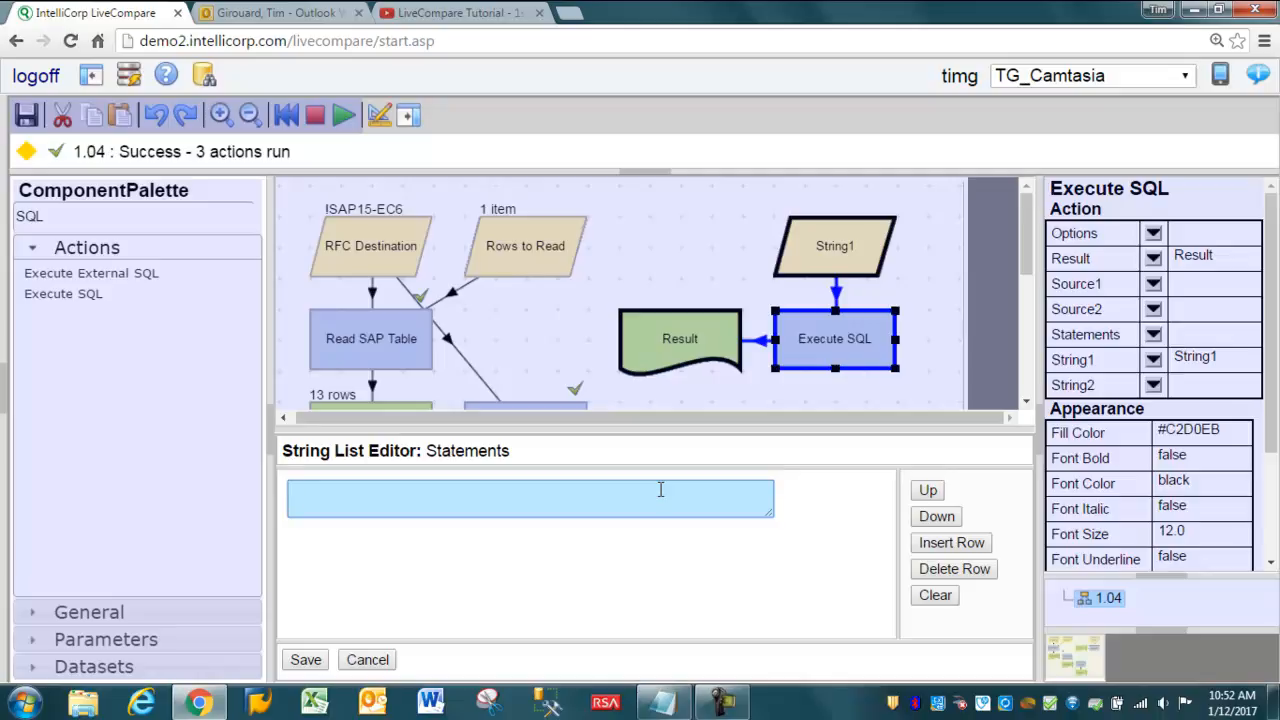
type("CREATE TABLE Res")
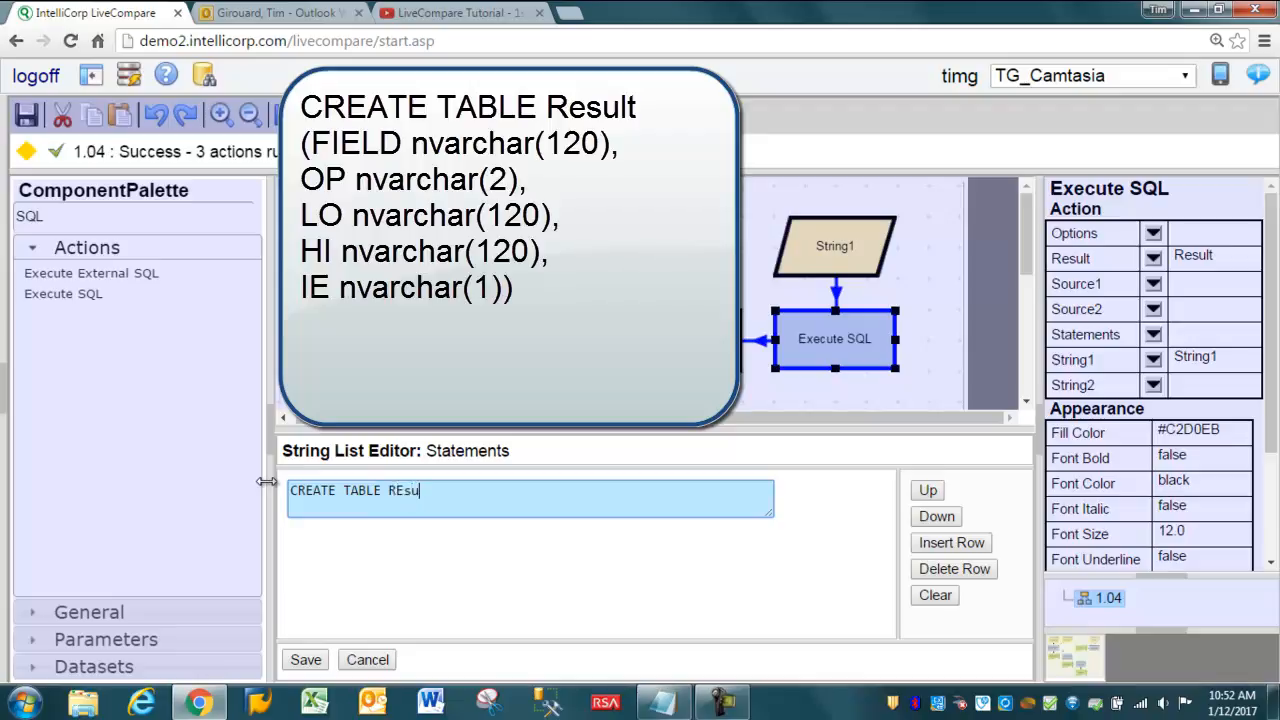
type("ult")
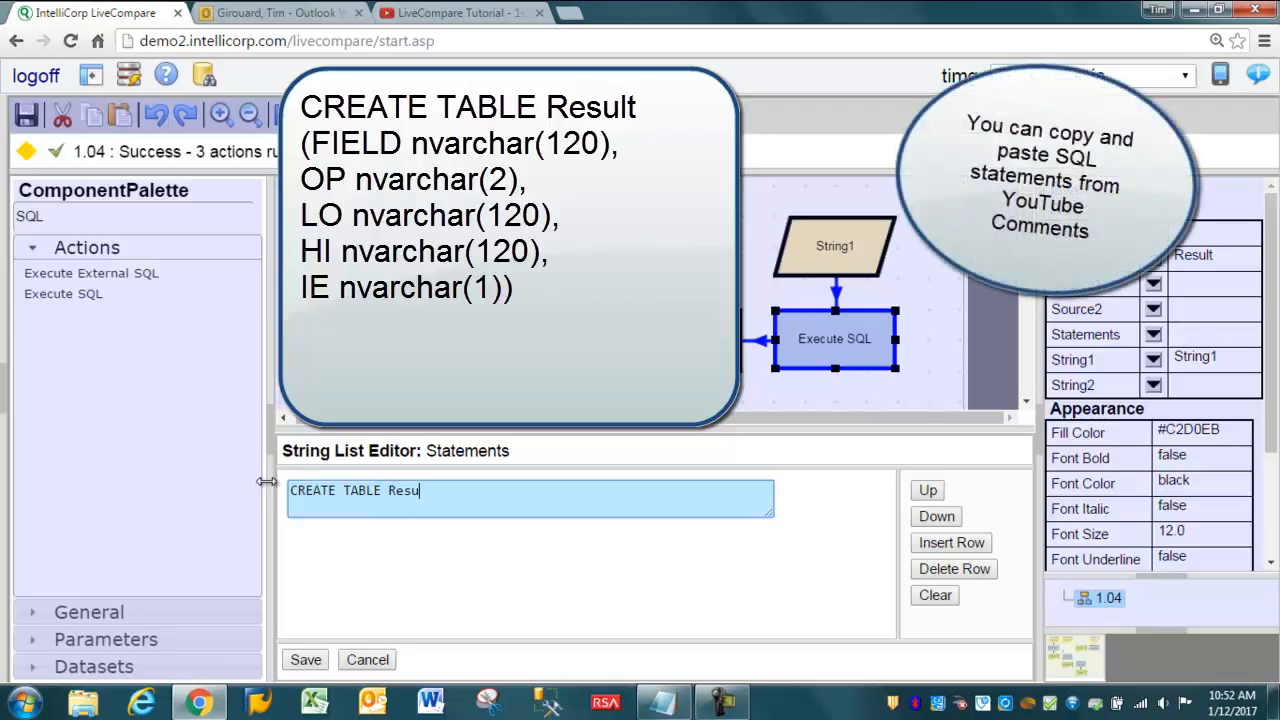
key("Return")
type("(FIELD")
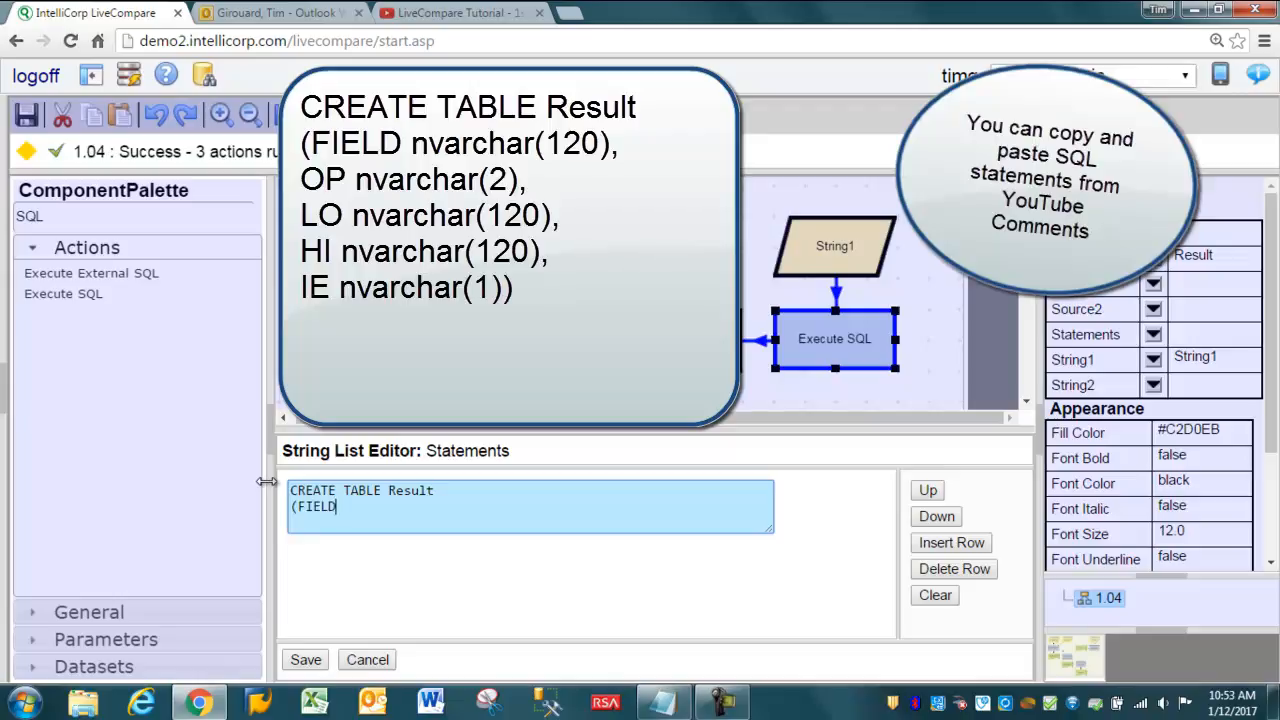
type(" nvarchar")
type("(130")
key("BackSpace")
key("BackSpace")
type("20),")
key("Return")
Step: Complete the CREATE TABLE statement with OP nvarchar(2), LO nvarchar(120), HI nvarchar(120) and IE nvarchar(1), close the parenthesis, and save the statements
type("OP")
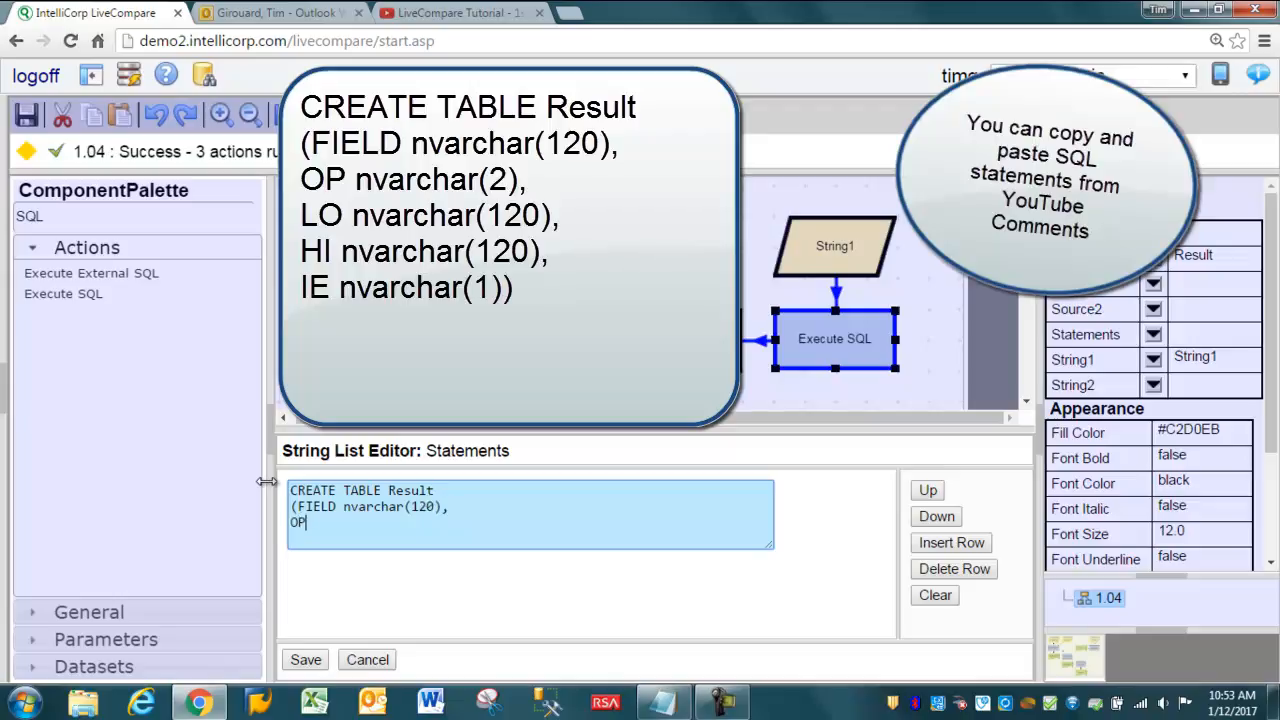
type(" nvarchar(2), ")
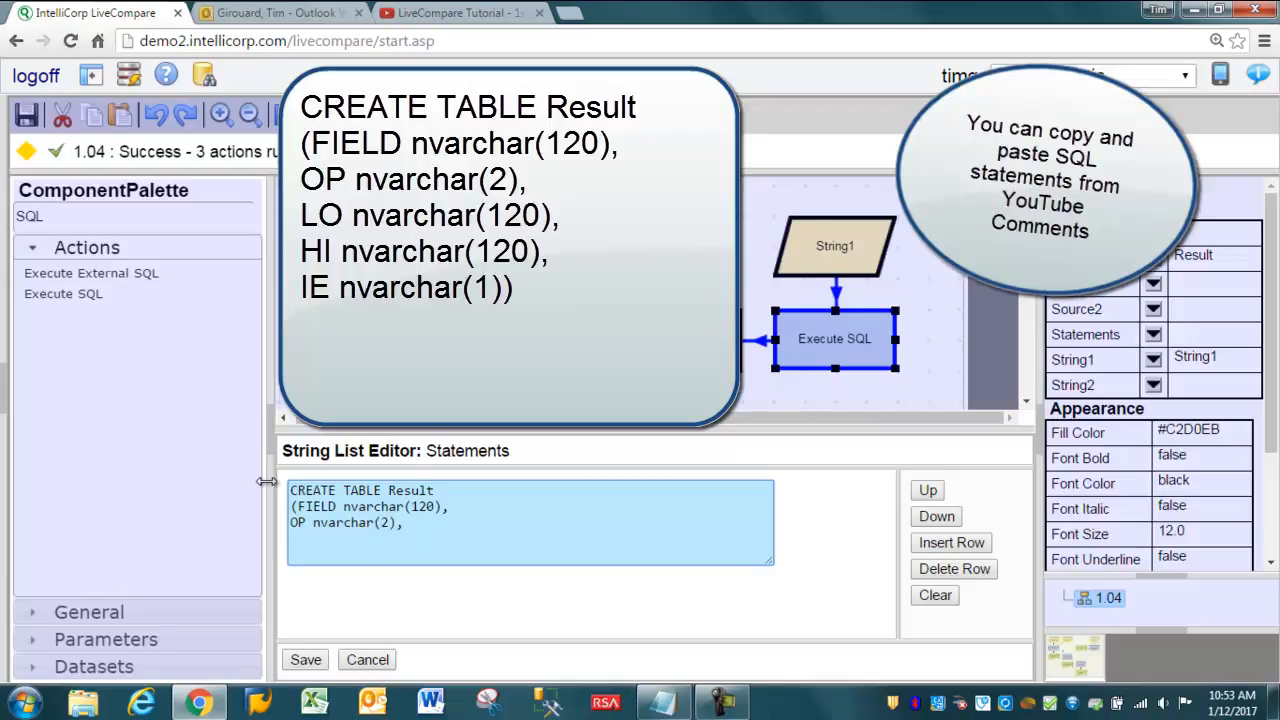
type("LO nvarchar(120),")
key("Return")
type("HI nvarchar(120)")
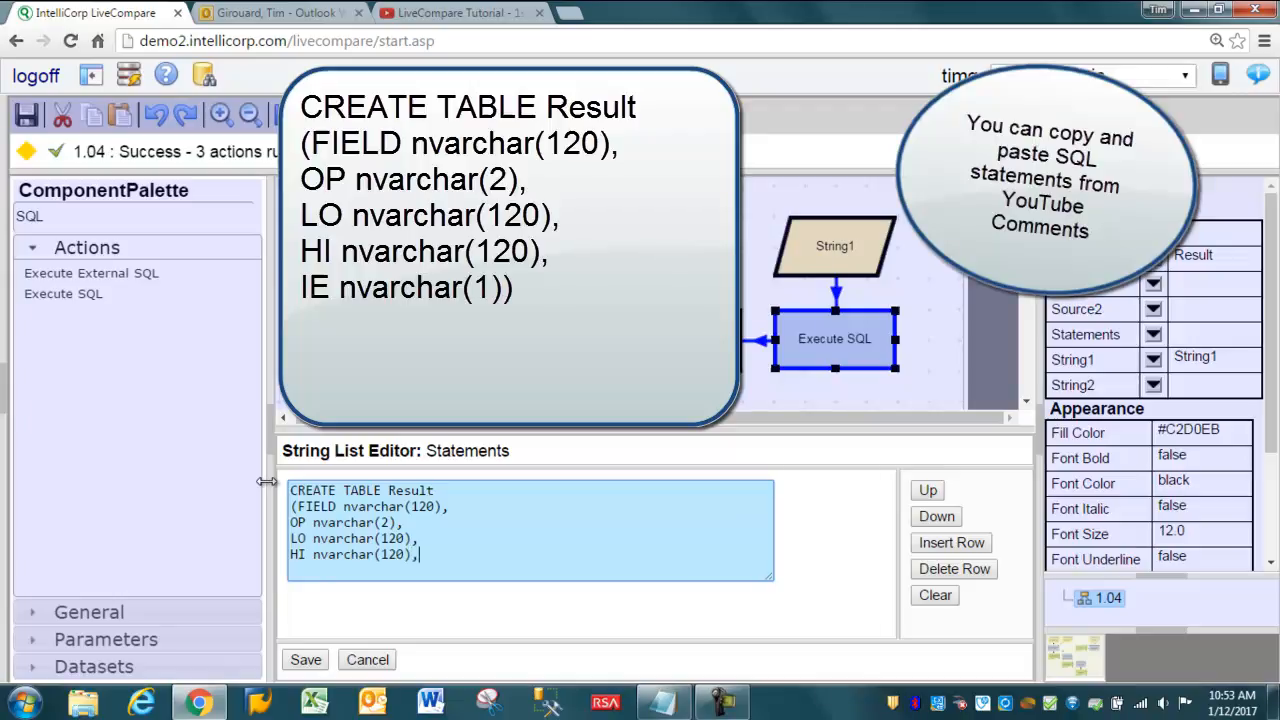
type(",")
key("Return")
type("IE nvarchar")
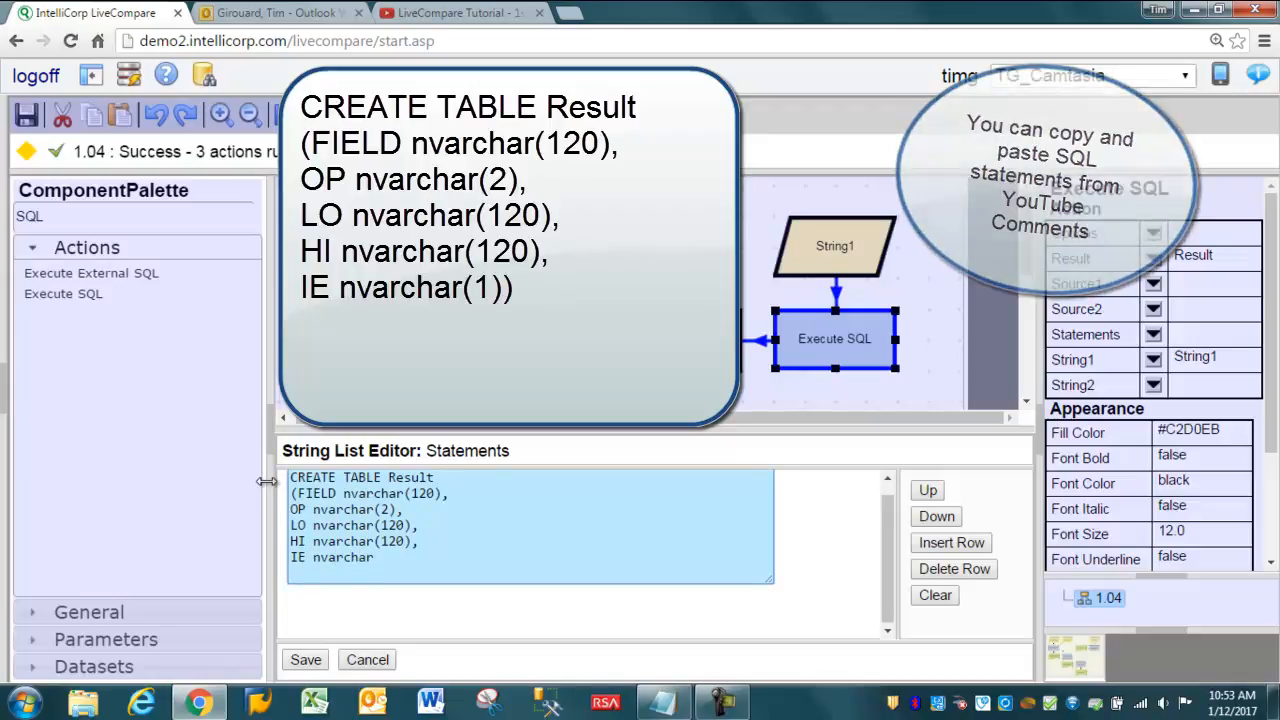
type("(1))")
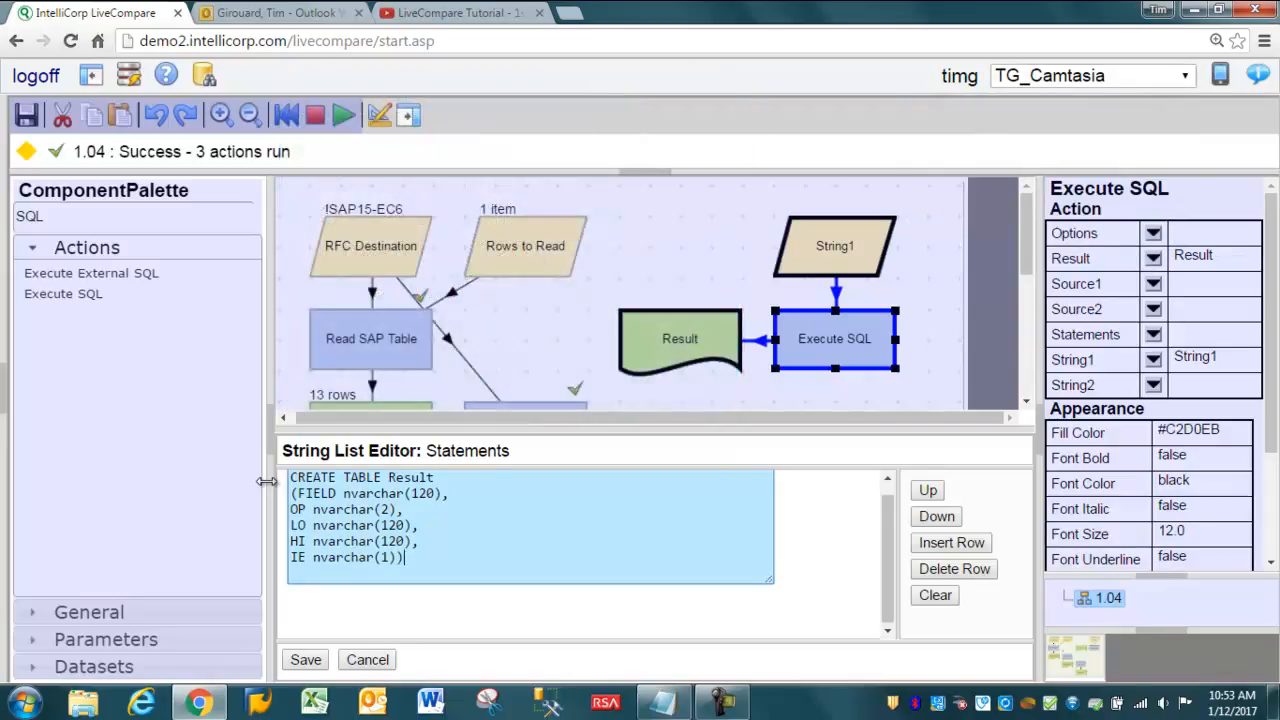
left_click(310, 659)
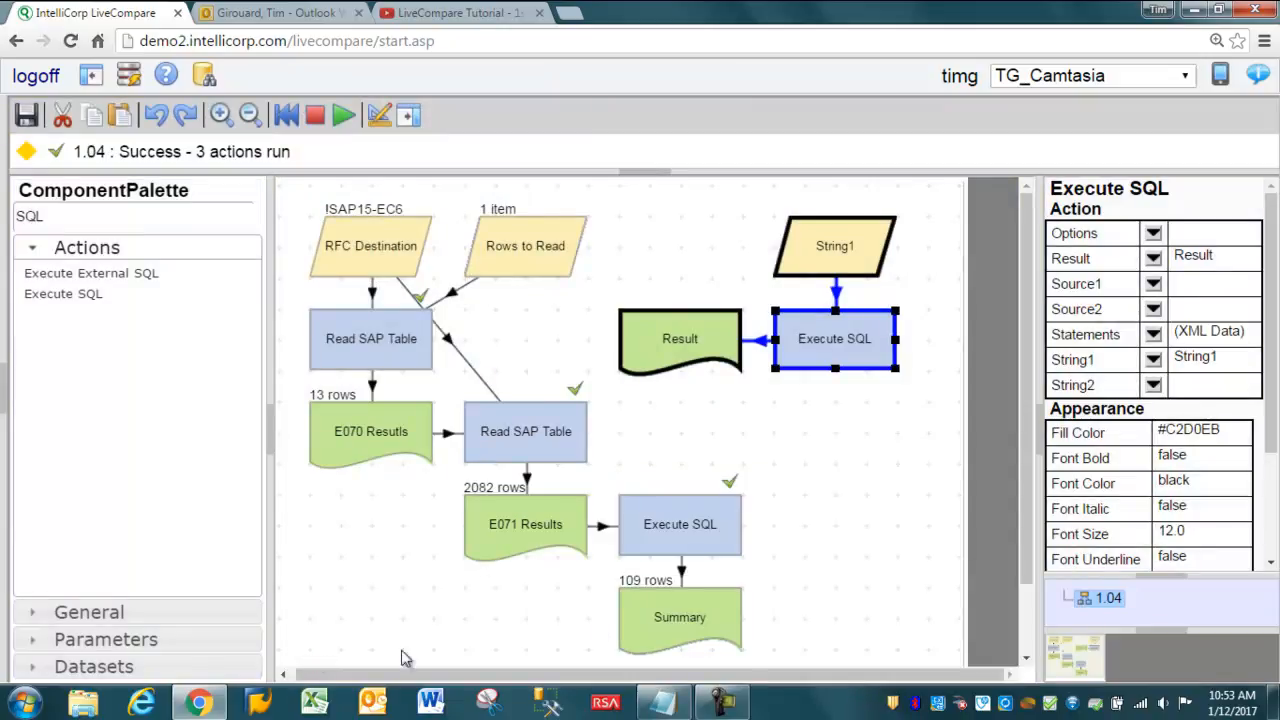
Step: Run only the new Execute SQL action and review the metadata of its Result table
right_click(830, 342)
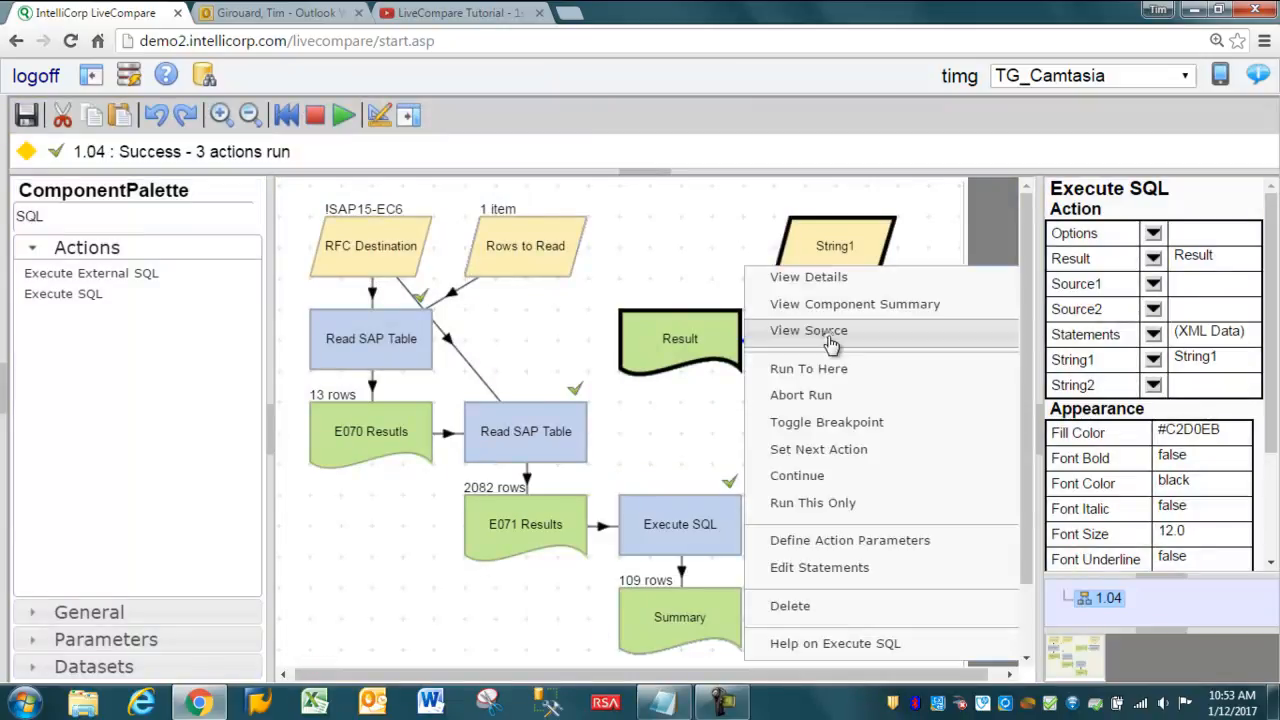
left_click(832, 508)
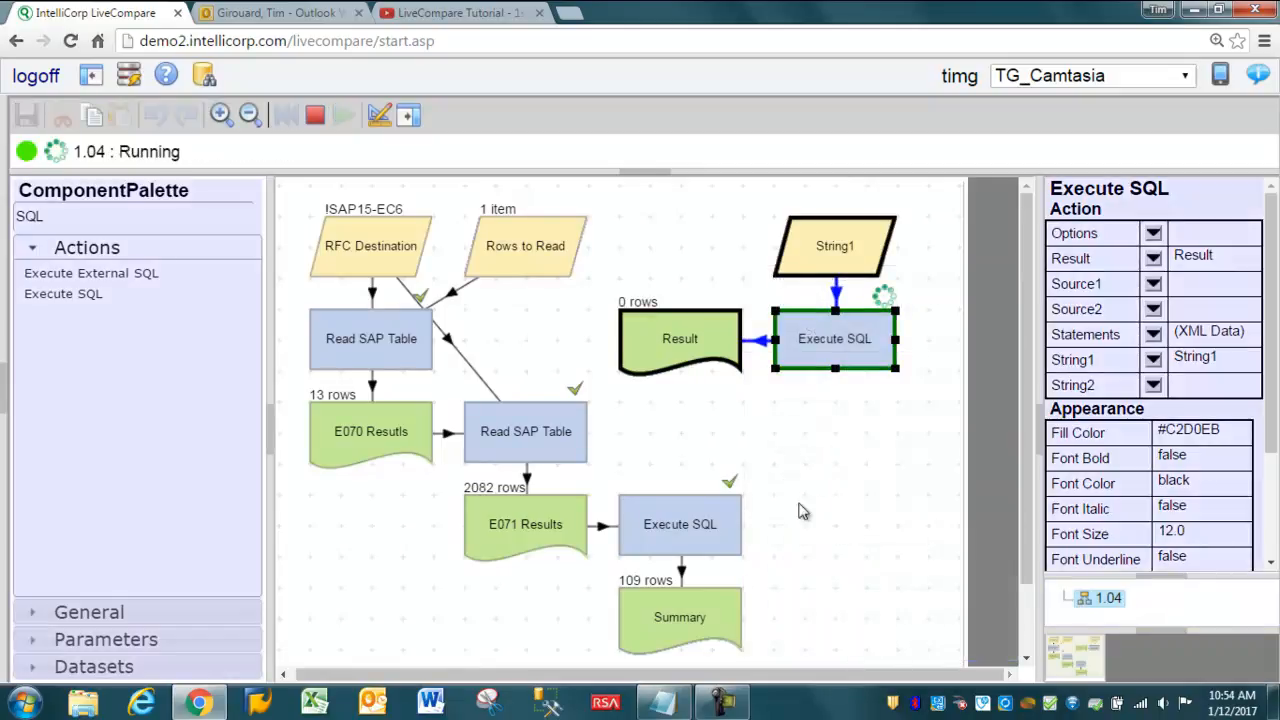
right_click(665, 330)
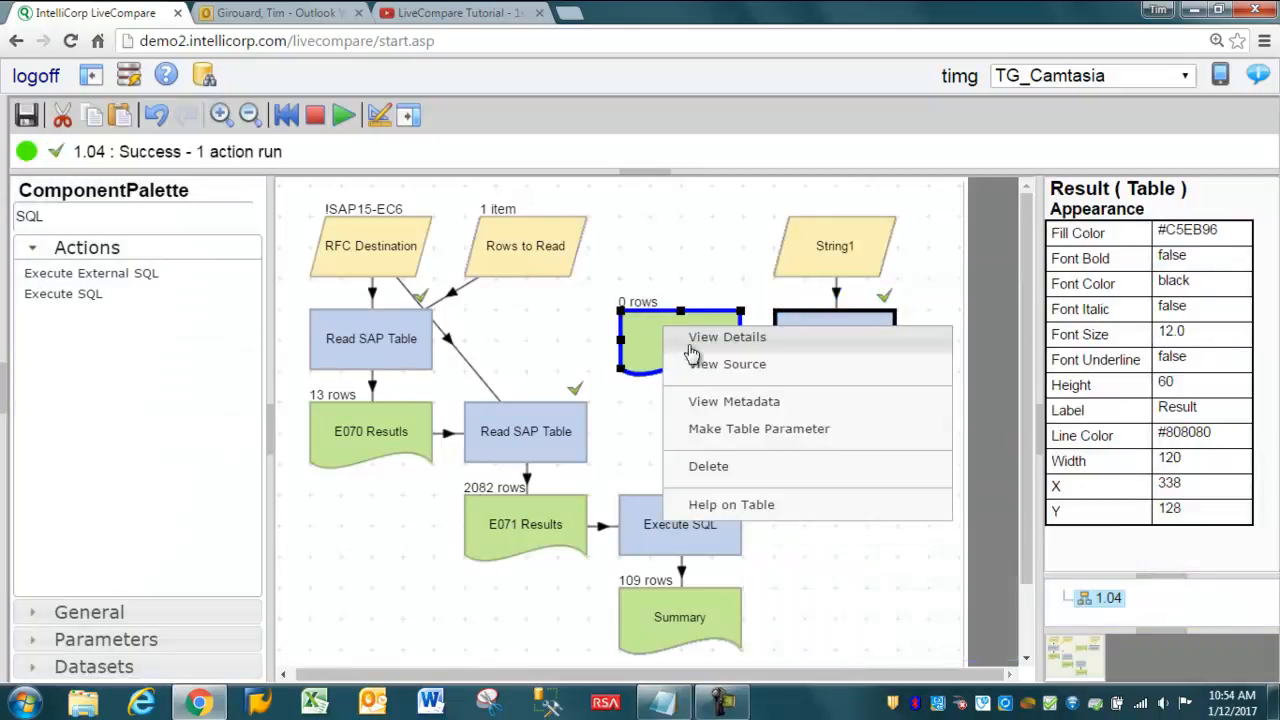
left_click(715, 401)
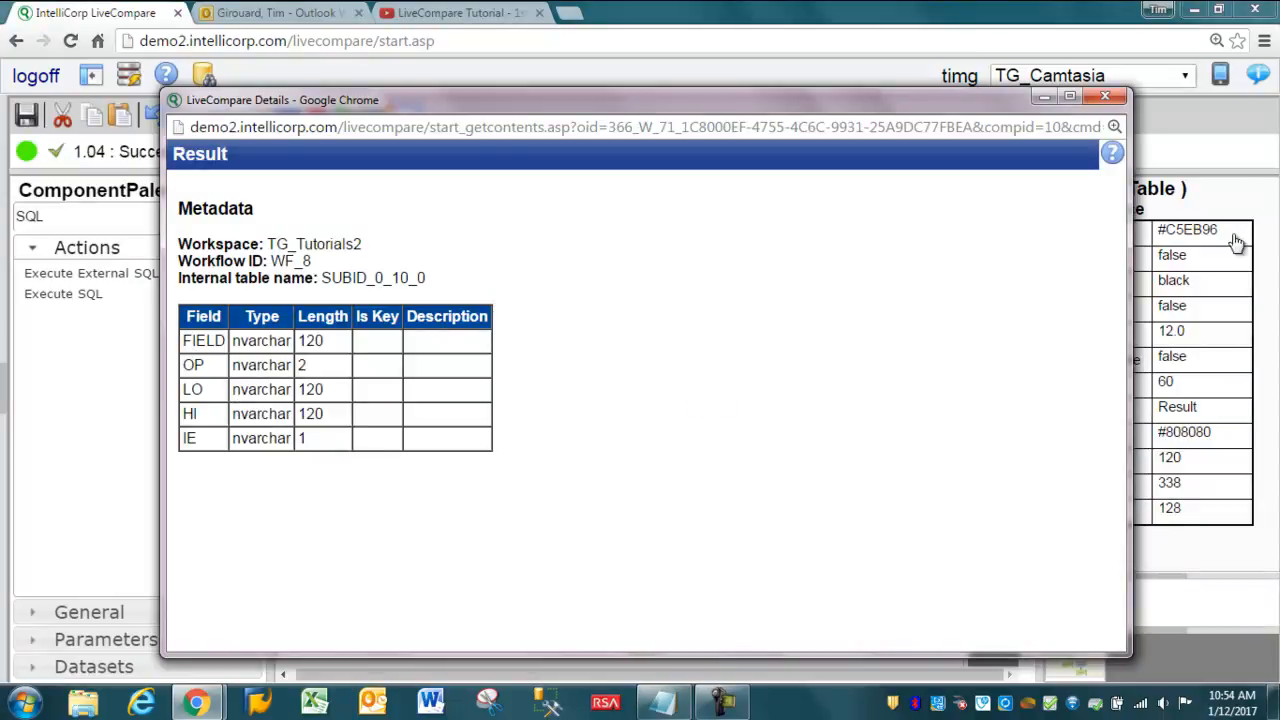
left_click(1105, 96)
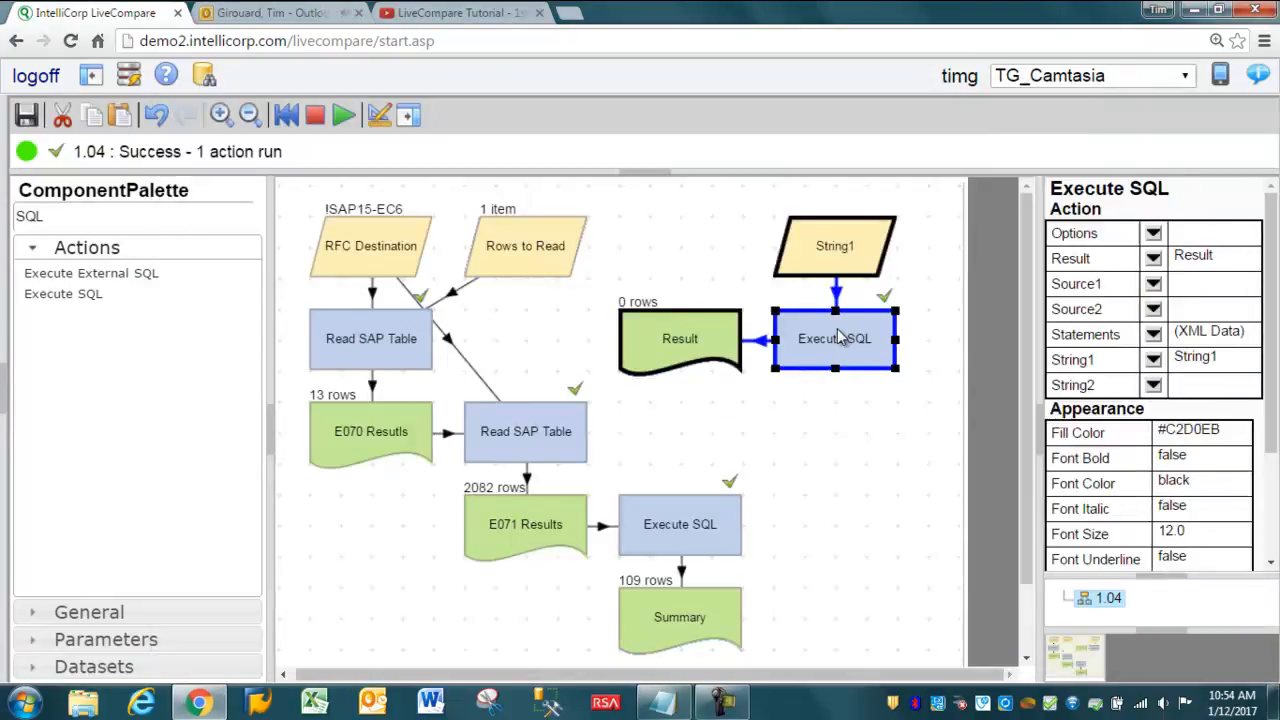
Step: Add a second statement row to the new Execute SQL action, beginning INSERT INTO Result SELECT with the values 'AS4DATE' and 'GE'
double_click(837, 328)
left_click(946, 546)
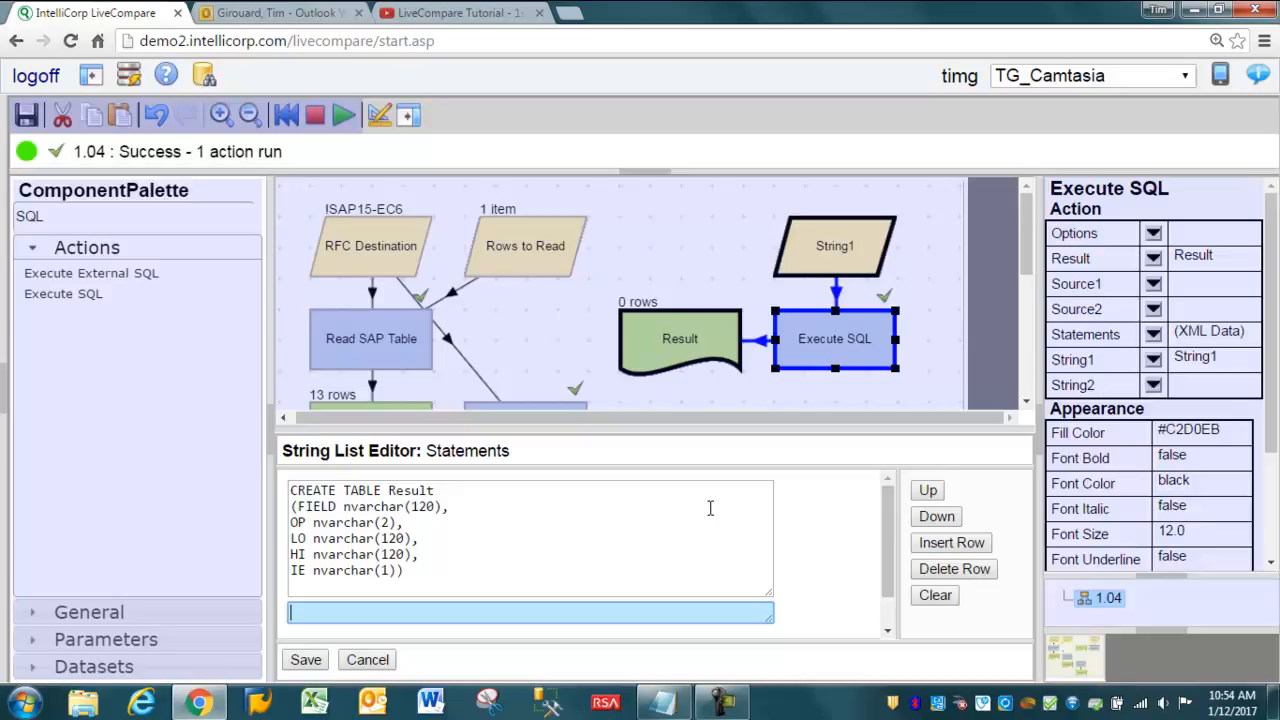
type("INSE")
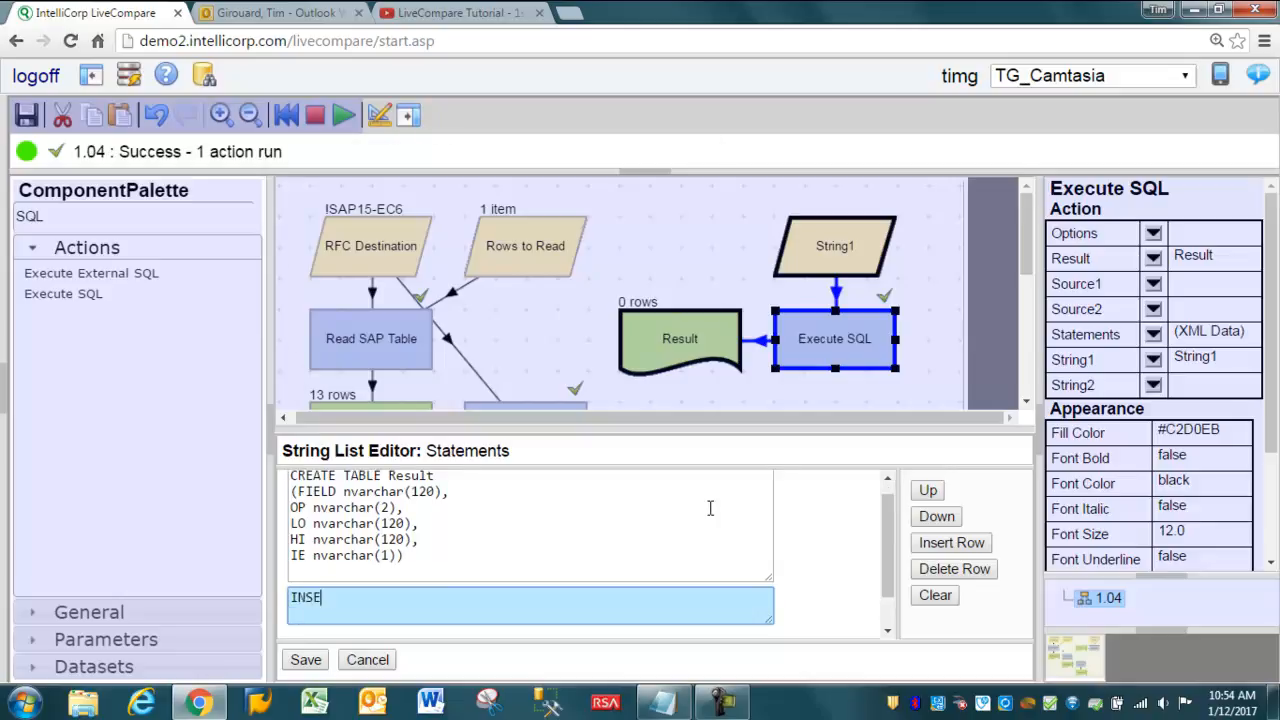
type("RT IN")
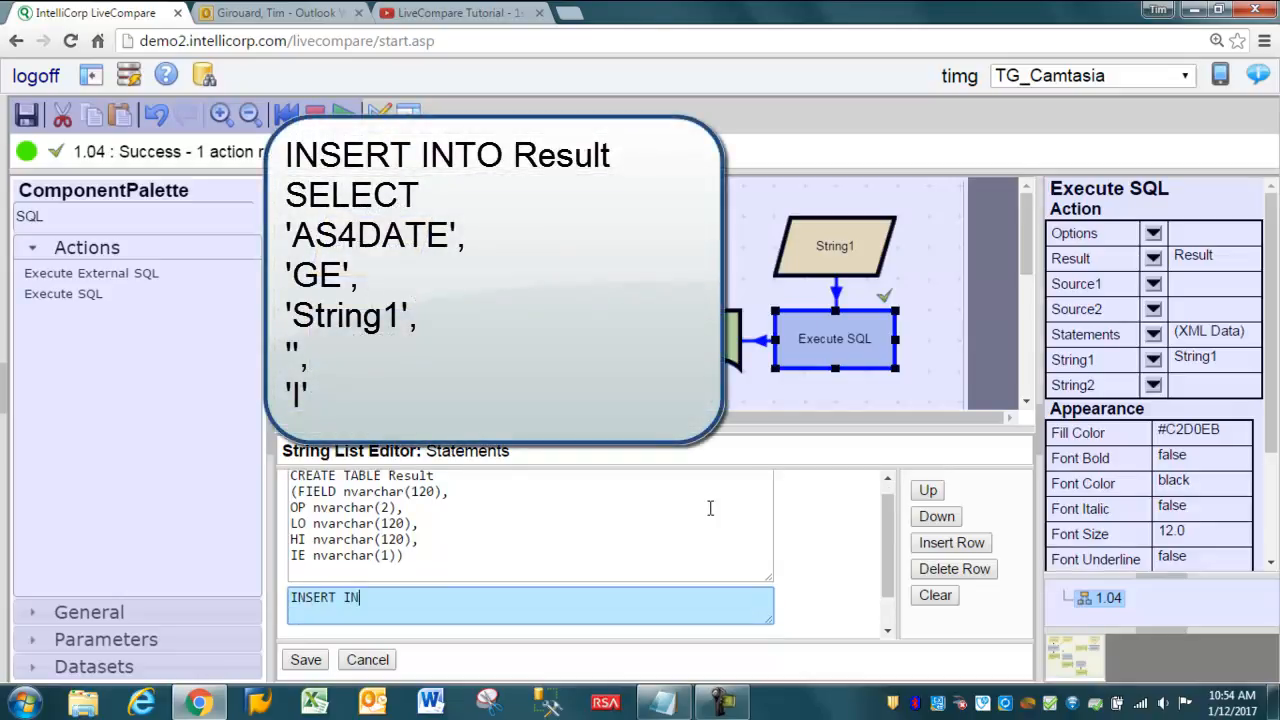
type("TO Resukl")
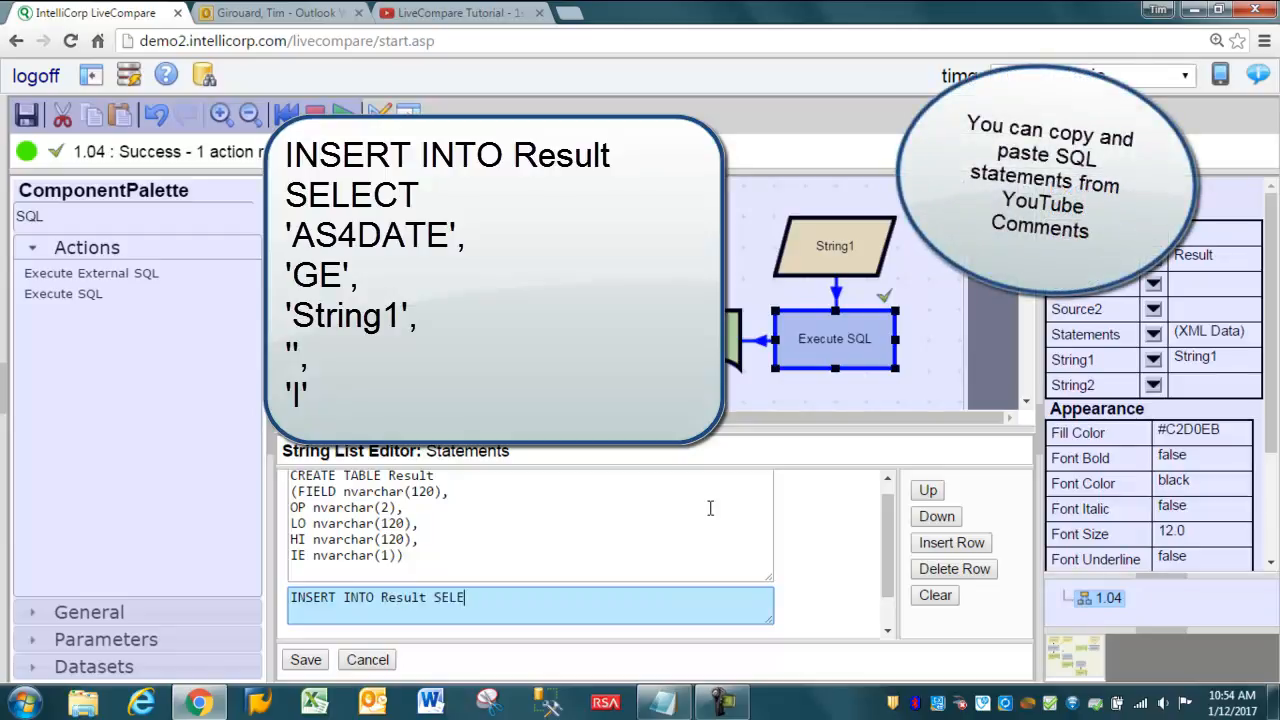
key("Return")
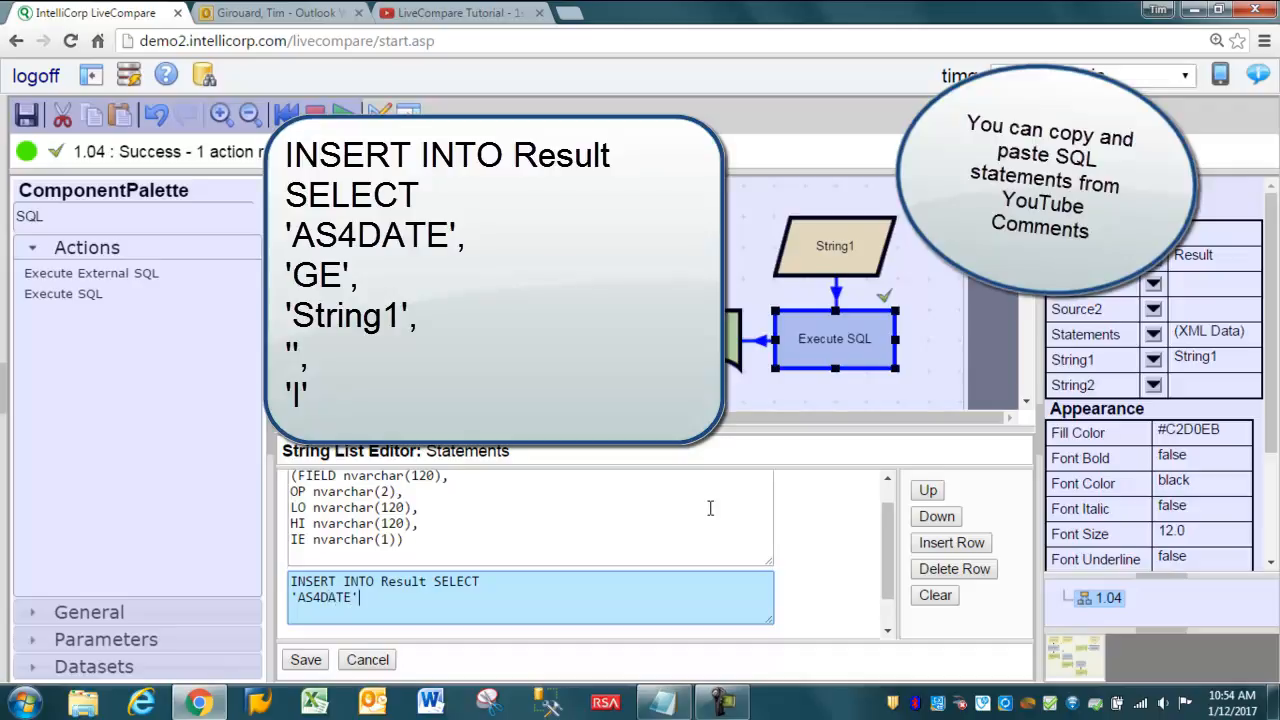
key("Return")
type("'GE")
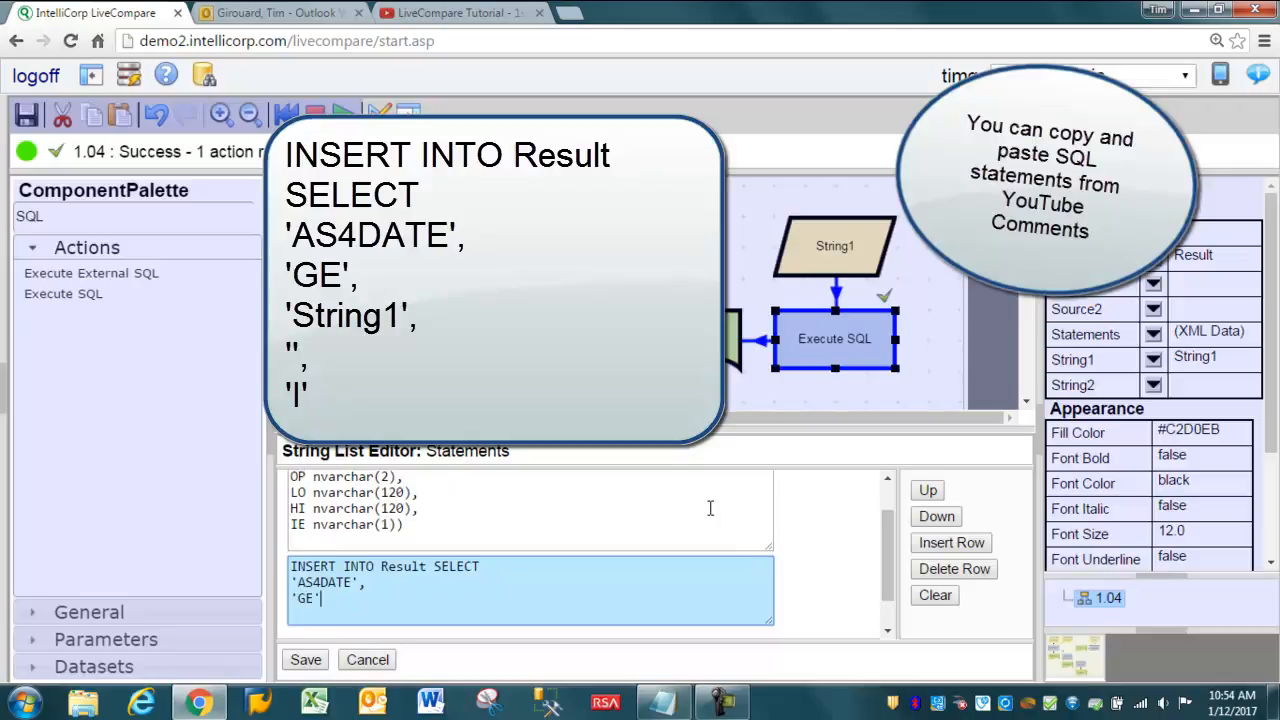
type("',")
key("Return")
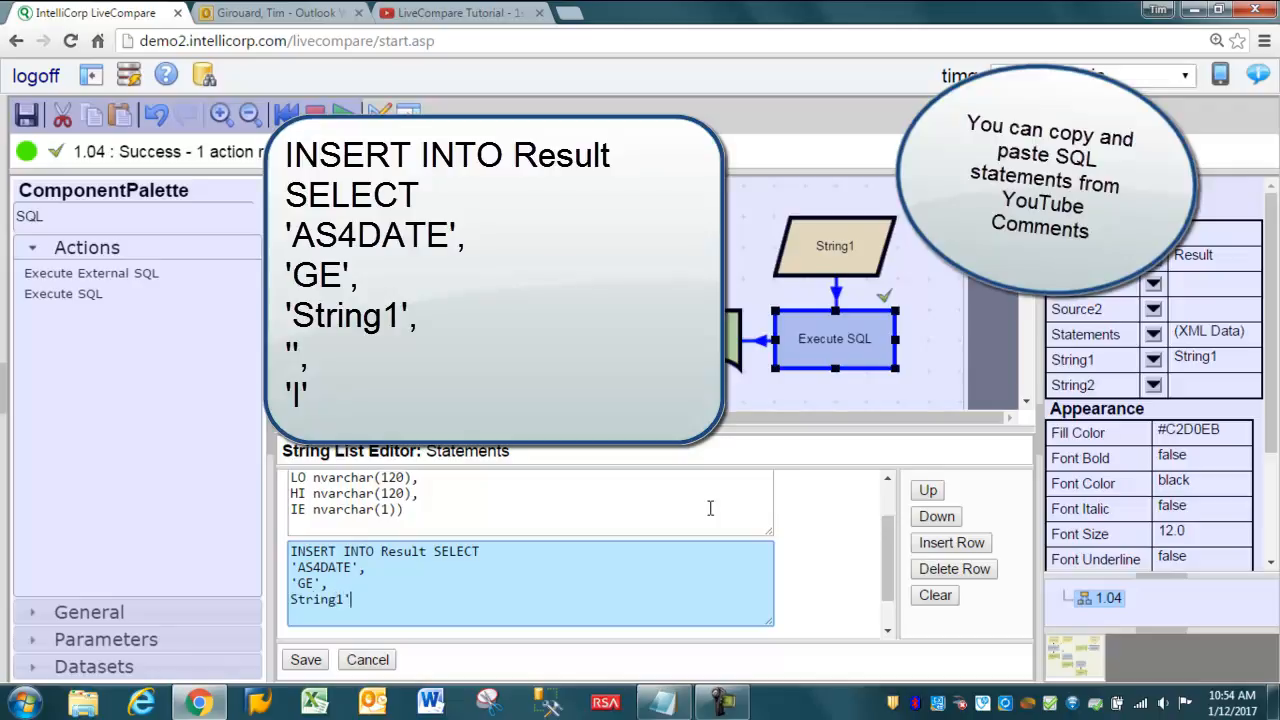
Step: Finish the INSERT statement with the values 'String1', an empty string and 'I', and save the statements
type("'")
key("Return")
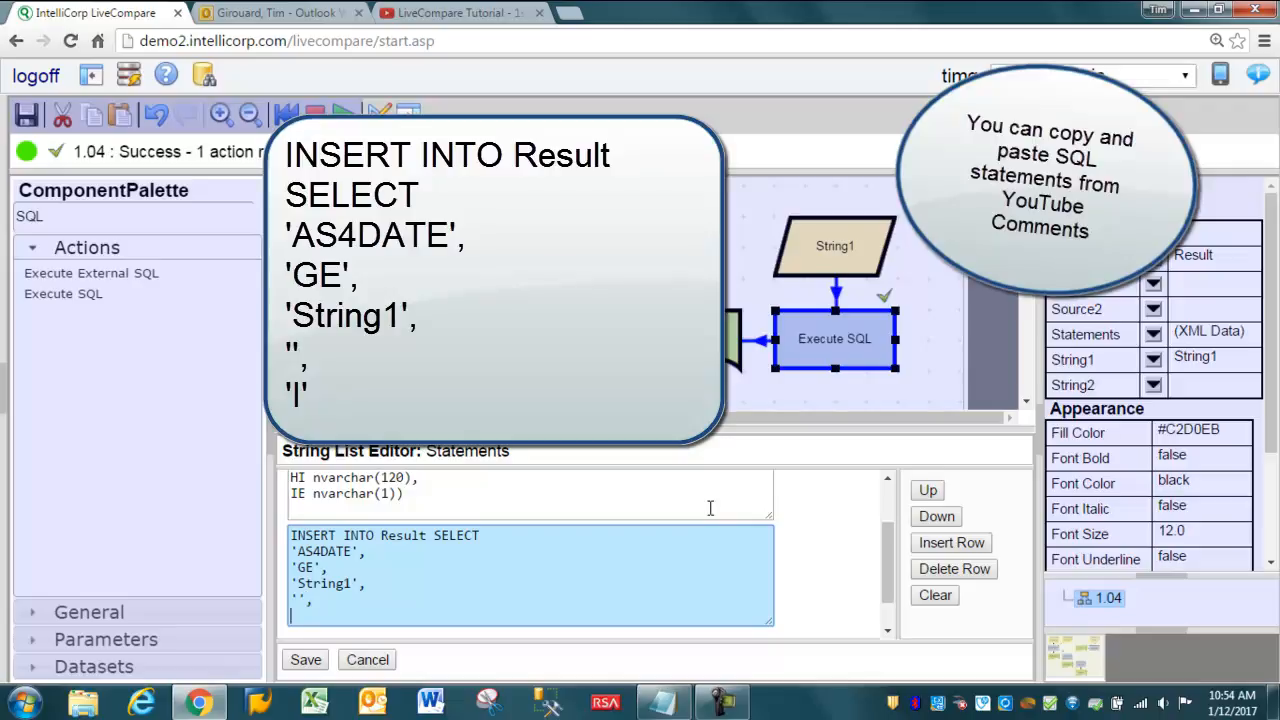
type("'',")
key("Return")
type("'")
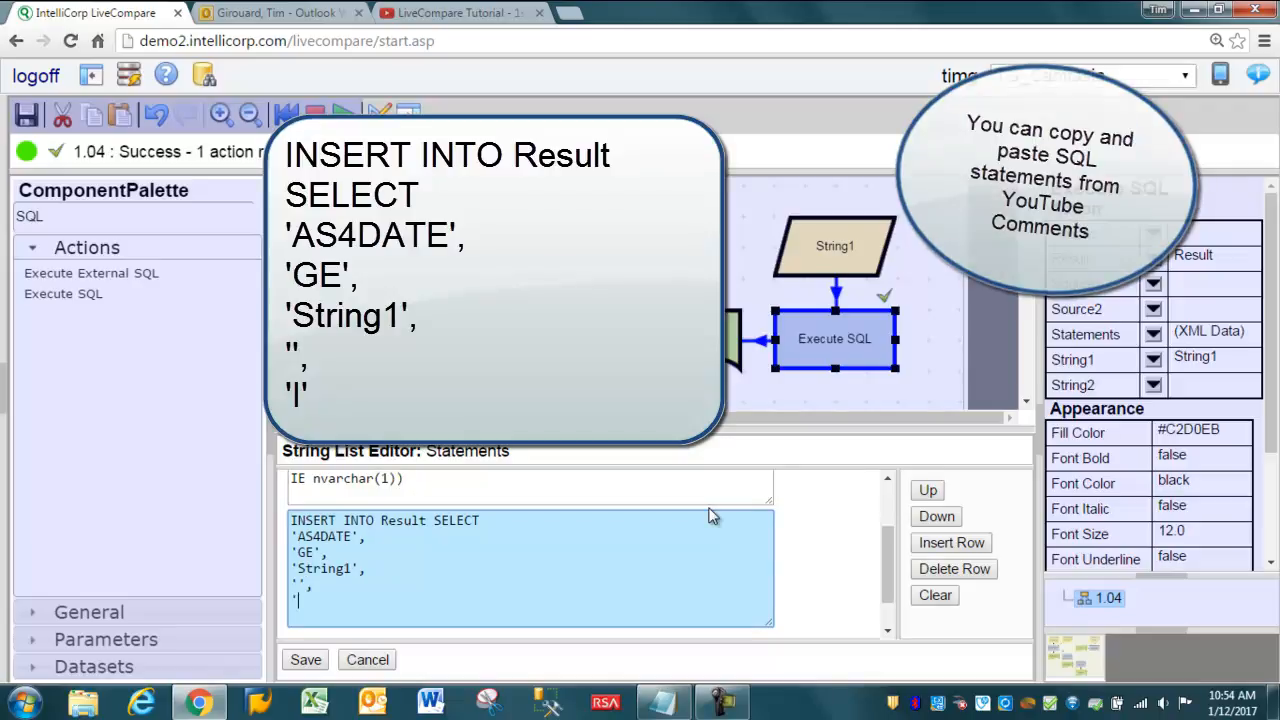
type("I'")
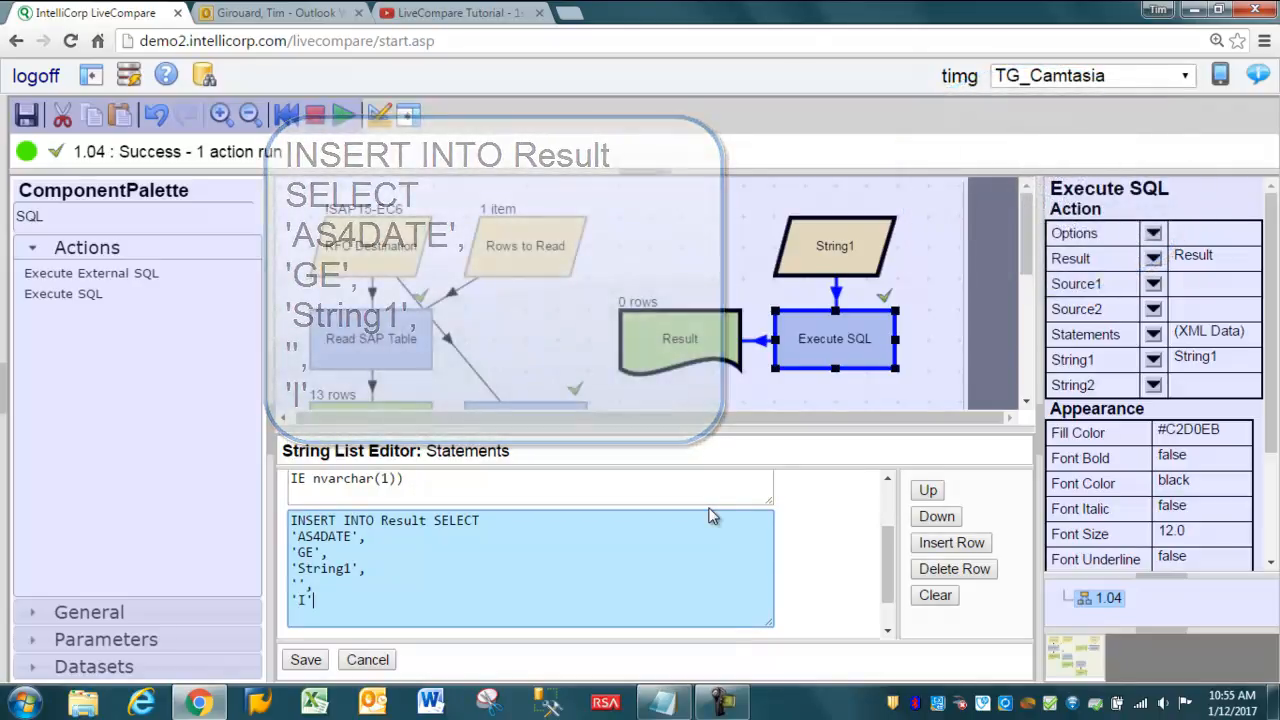
left_click(304, 664)
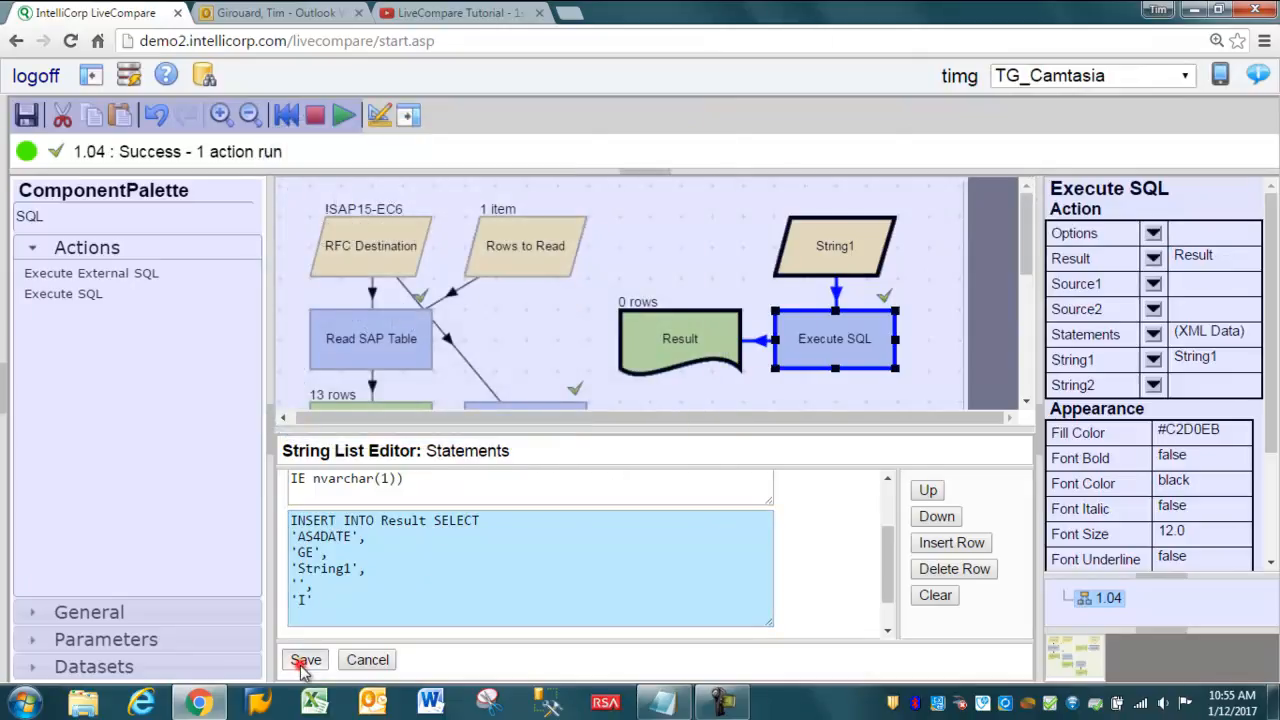
Step: Run the new Execute SQL action on its own and inspect the row in its Result table
left_click(843, 337)
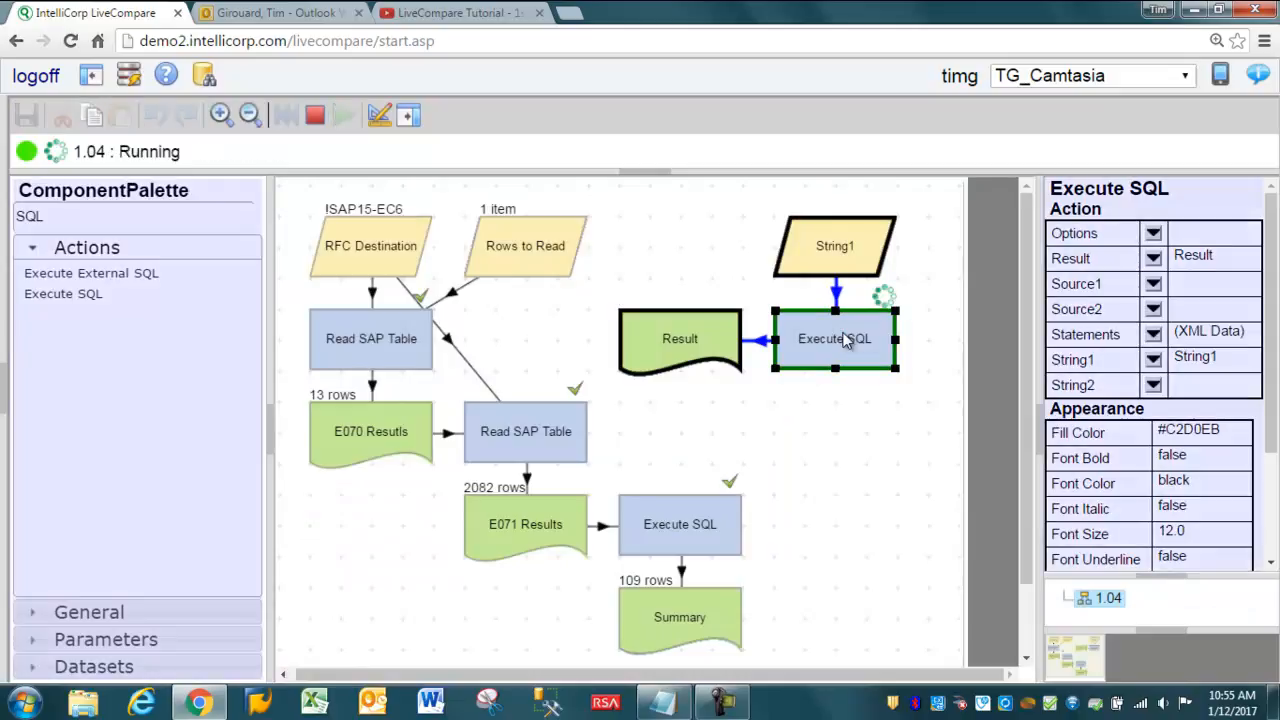
double_click(668, 342)
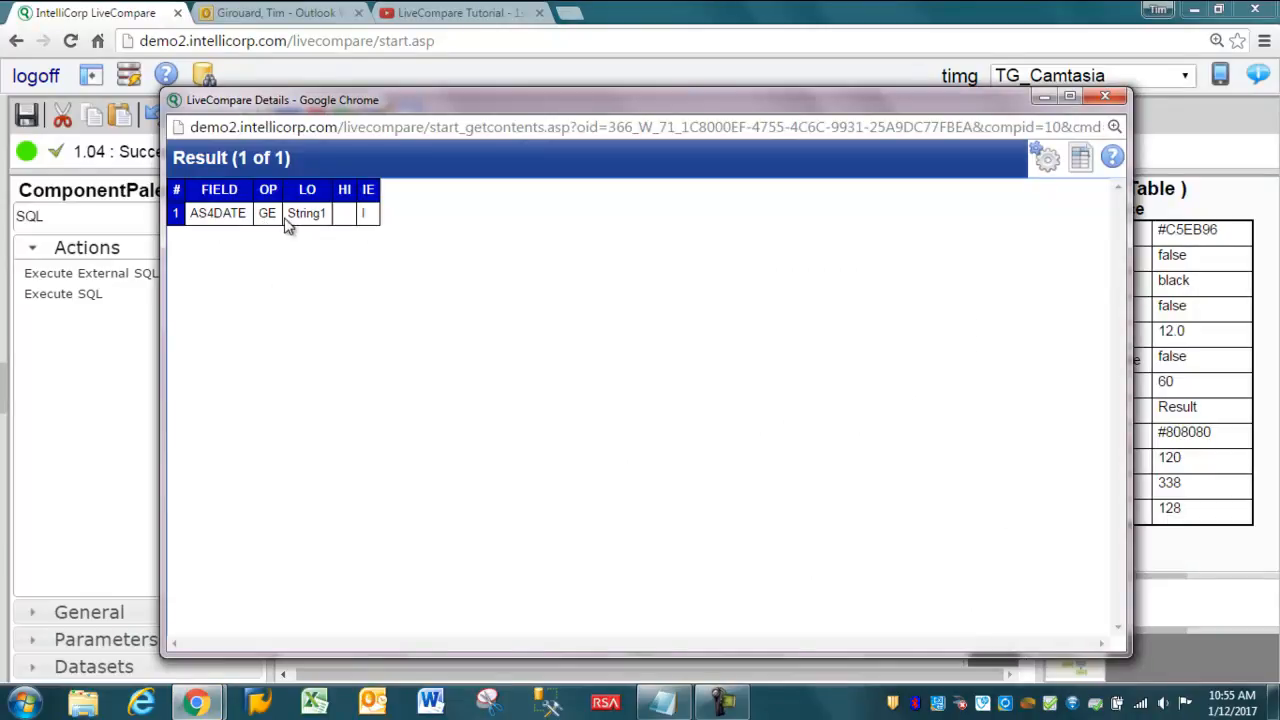
left_click(366, 215)
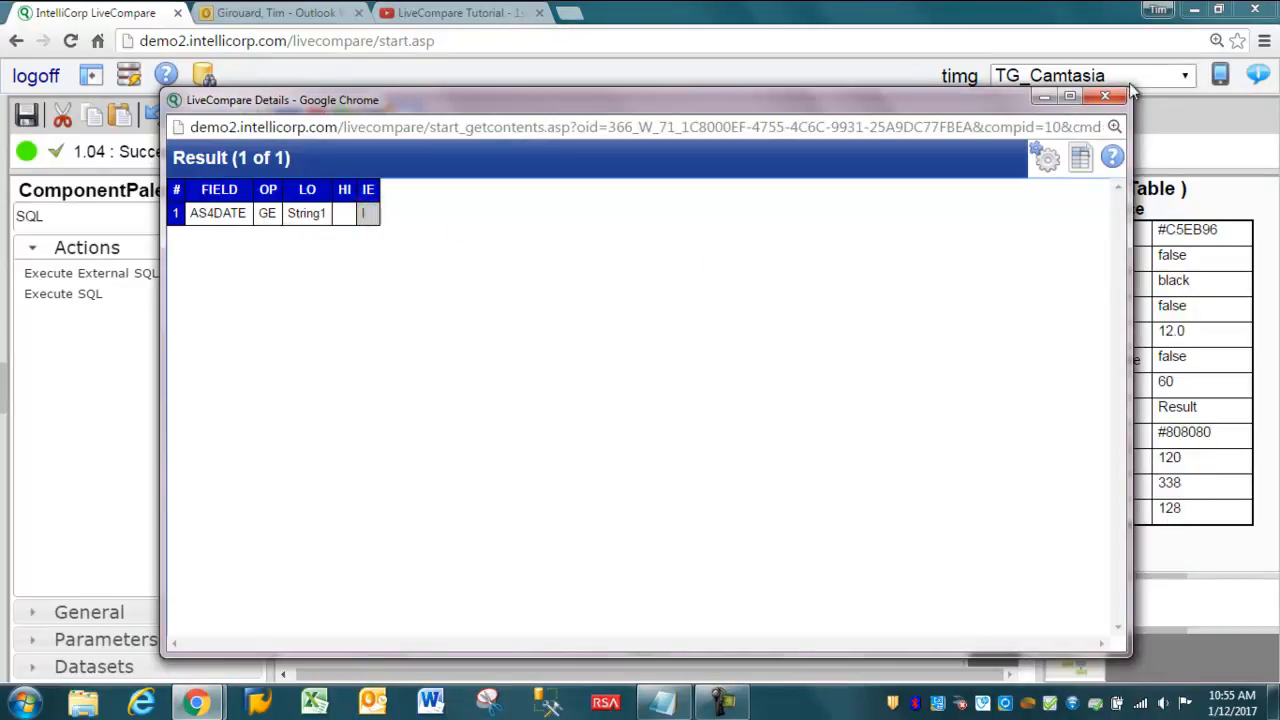
left_click(1106, 96)
Step: Set the value of the String1 parameter to 20160101
left_click(834, 248)
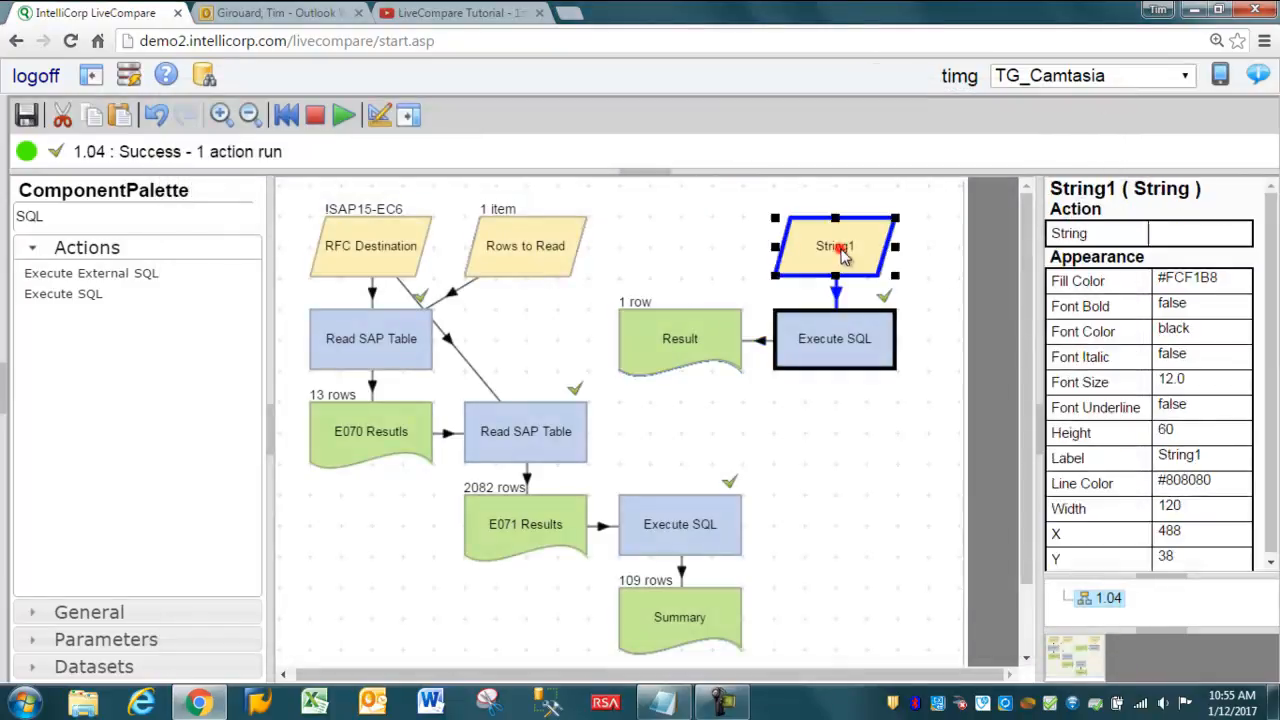
left_click(1179, 237)
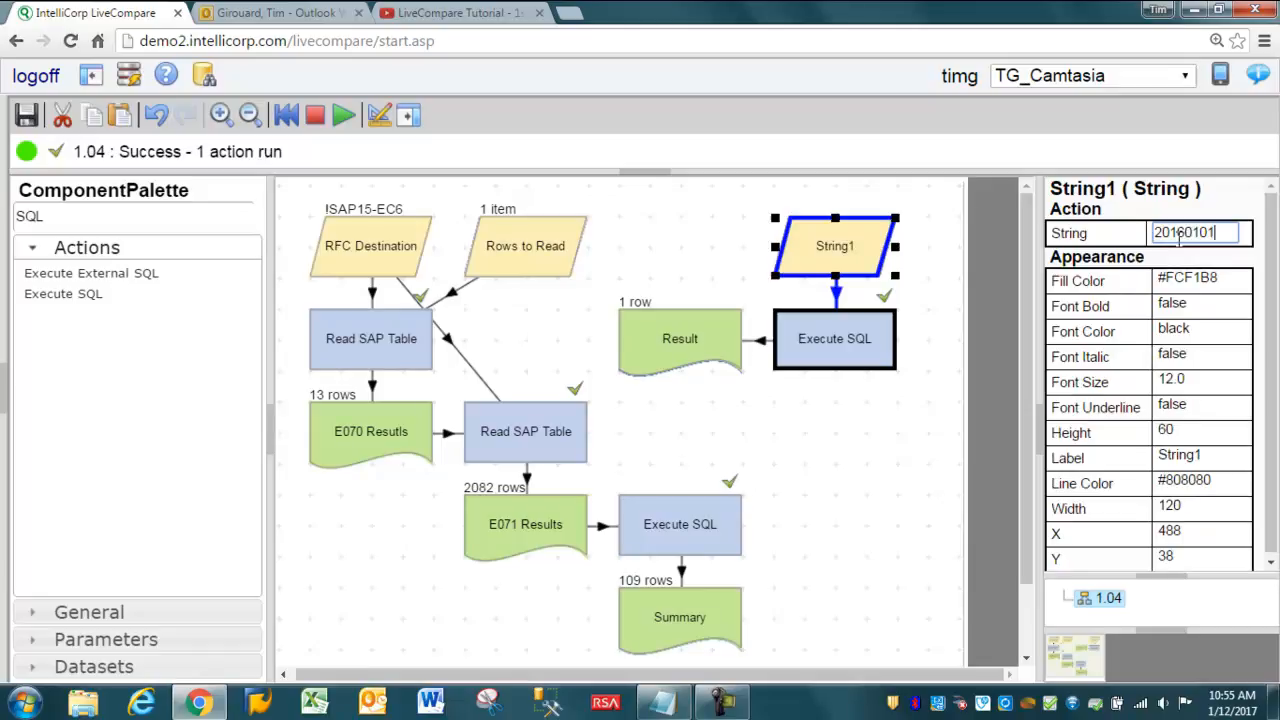
key("Return")
Step: Rerun only the new Execute SQL action and check the LO value in its Result table
right_click(845, 338)
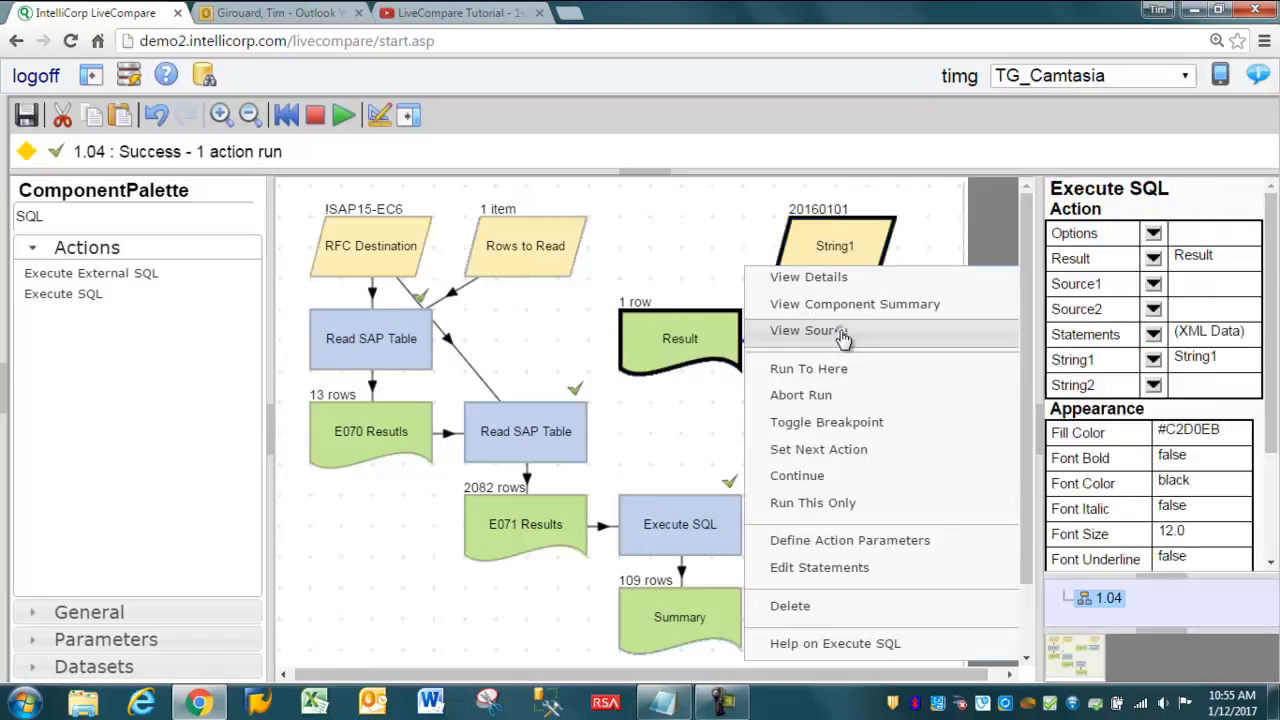
left_click(834, 504)
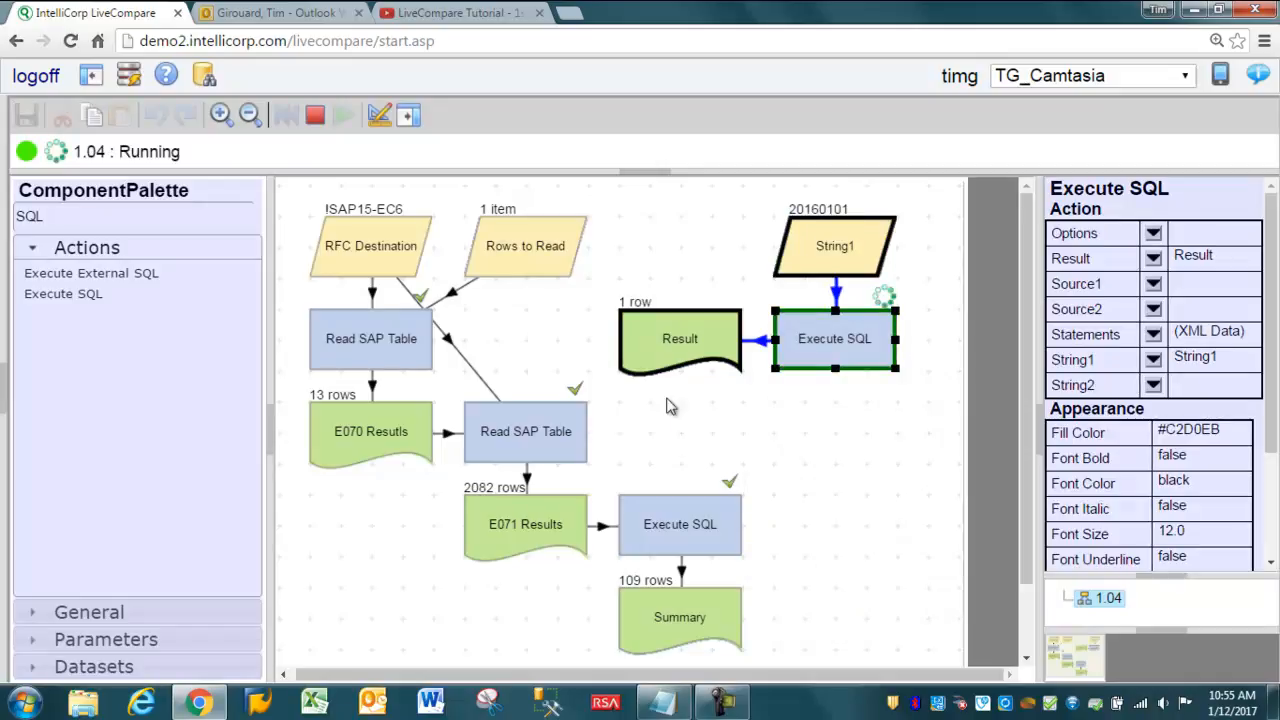
double_click(679, 358)
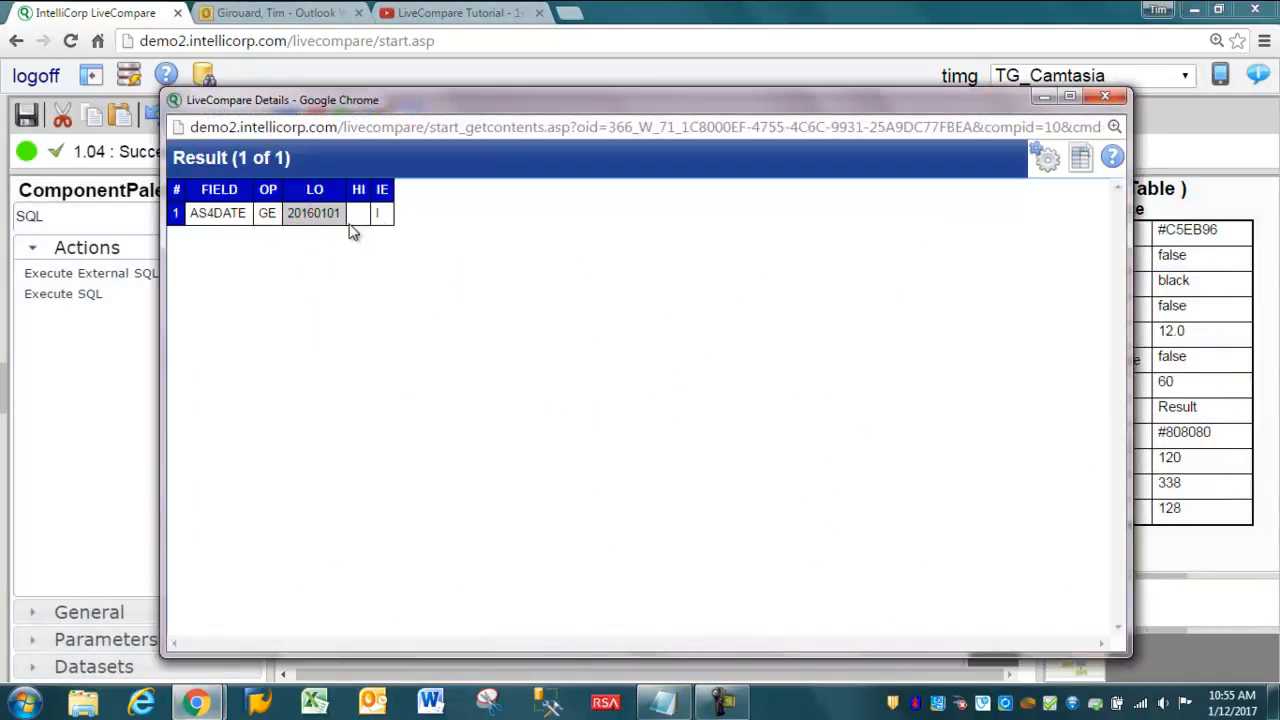
left_click(1103, 97)
Step: View the details of Rows to Read and examine its field, operator, low and I/E values
double_click(504, 251)
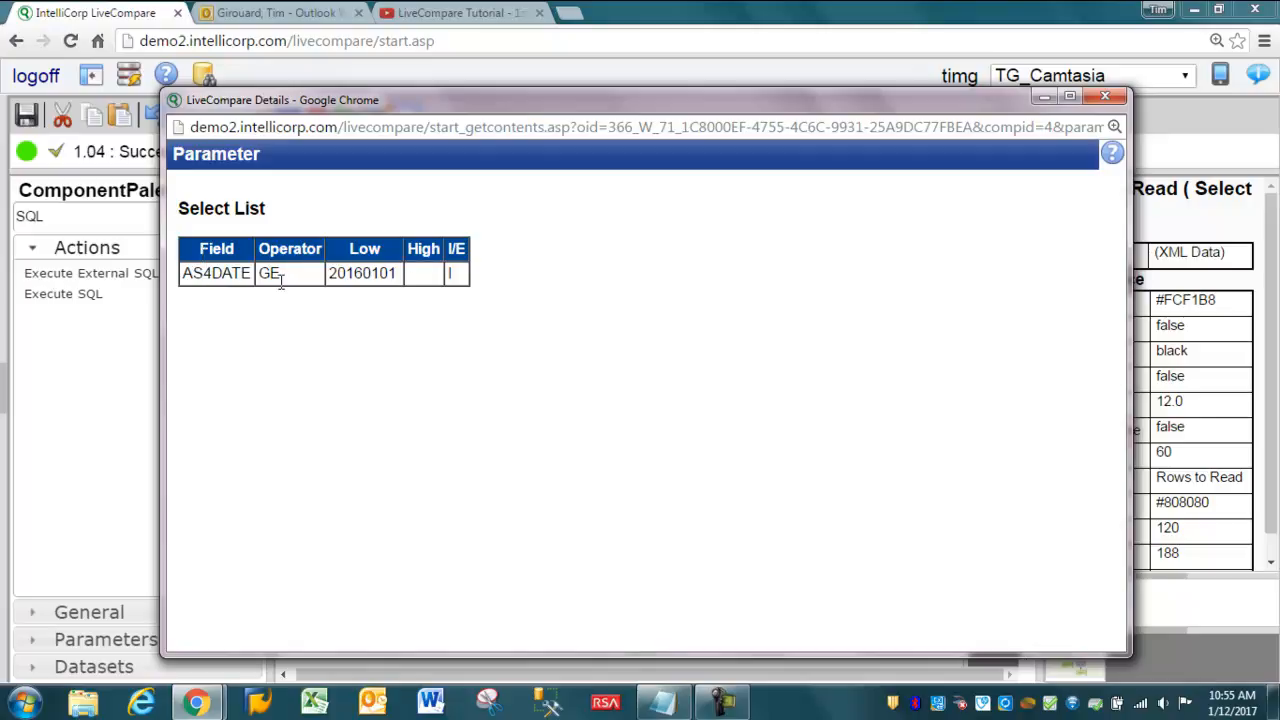
left_click_drag(346, 274, 380, 274)
left_click(450, 274)
left_click(1105, 97)
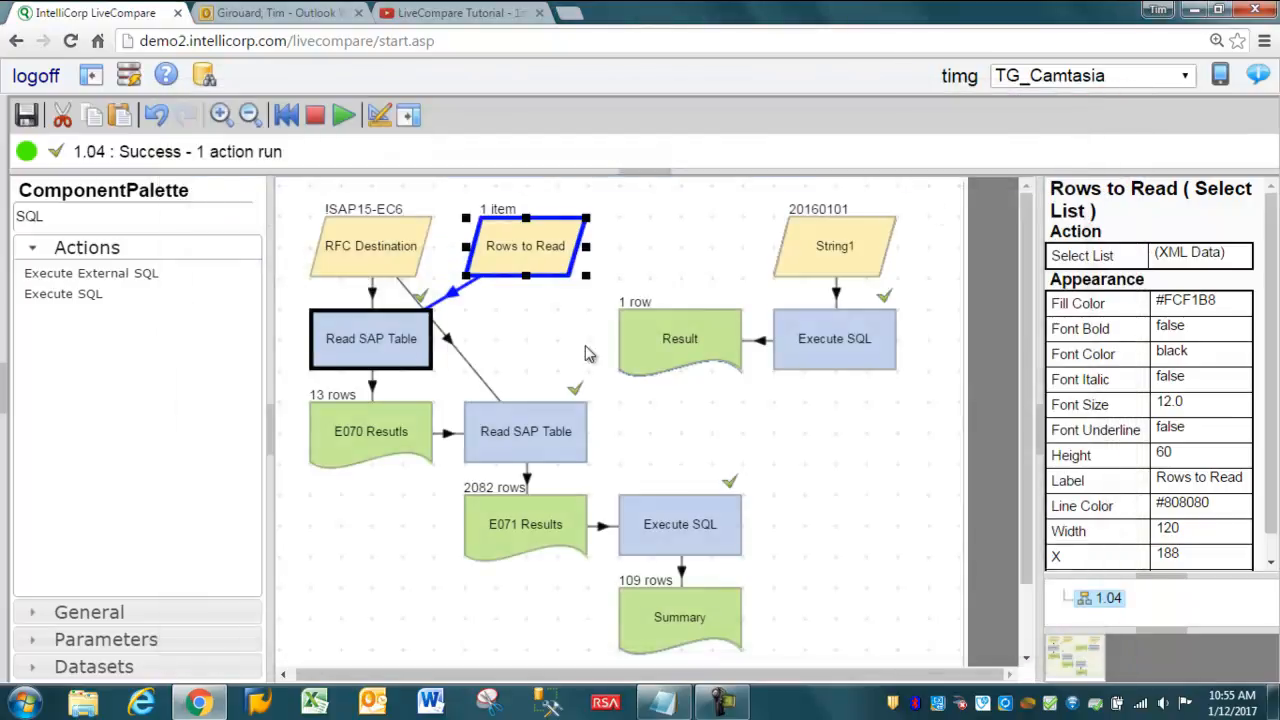
Step: Compare the component type of Rows to Read, which feeds the first Read SAP Table action, with that of Result
left_click(358, 342)
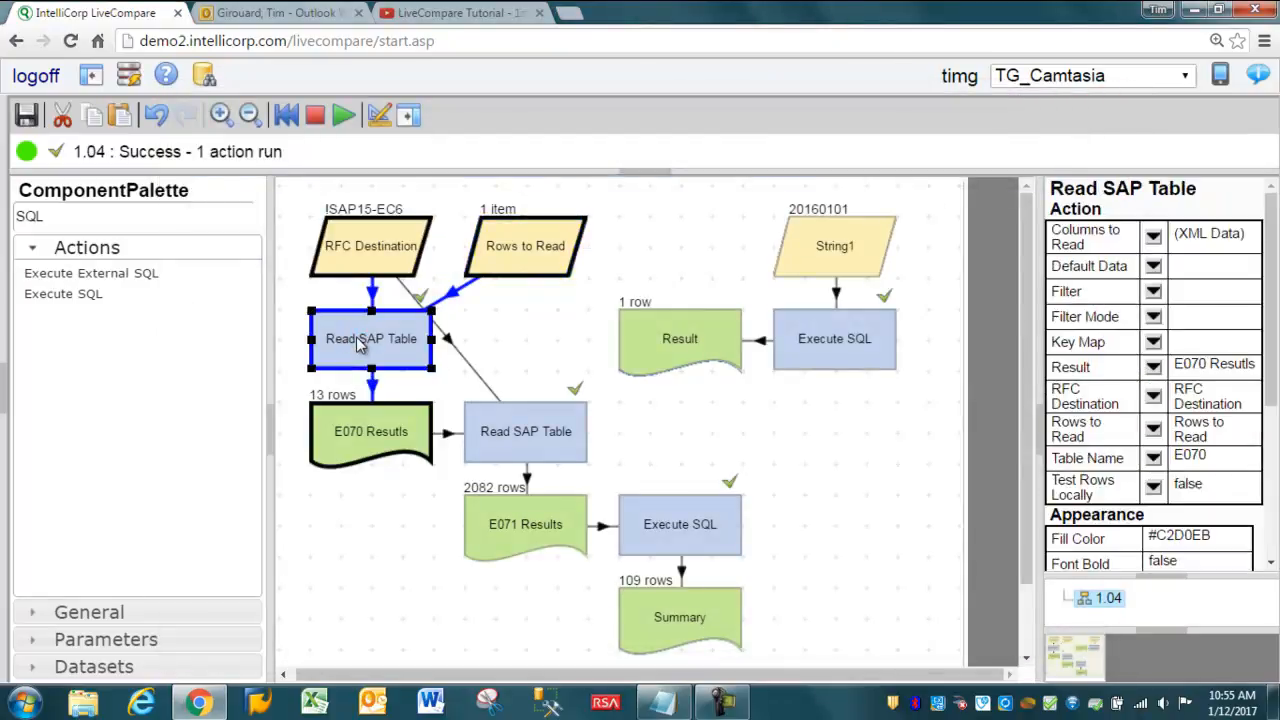
left_click(528, 258)
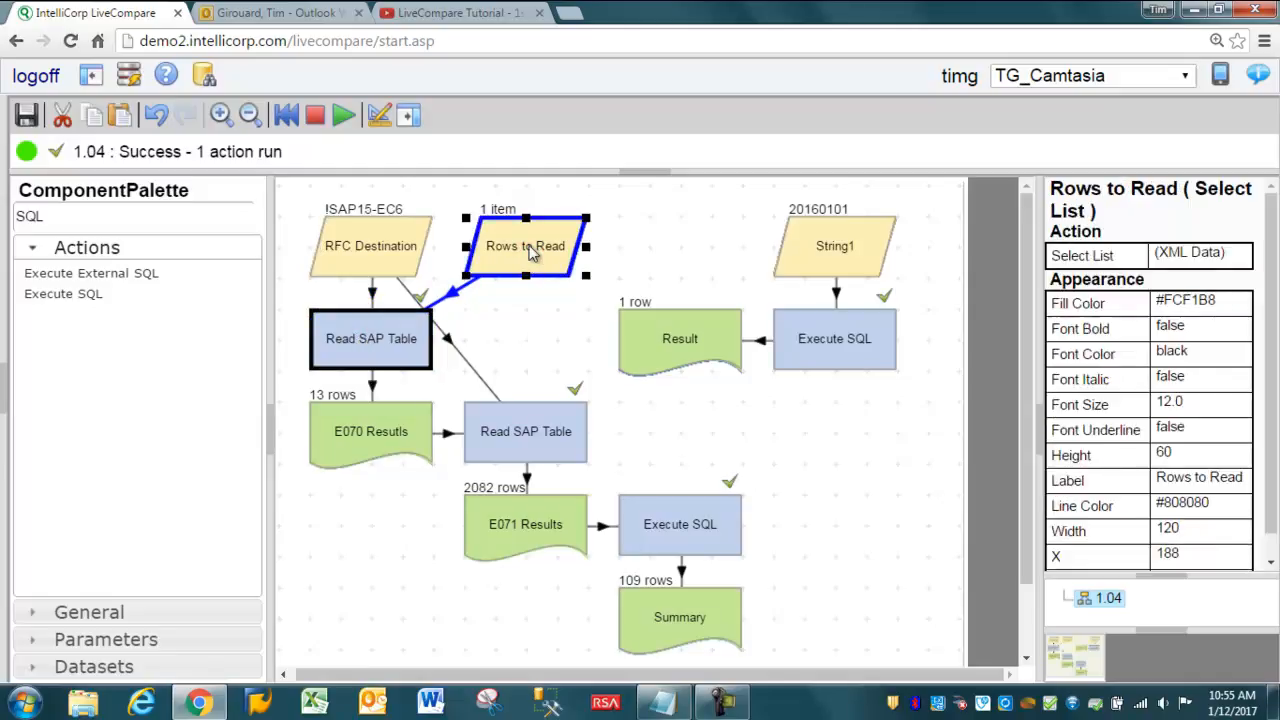
left_click_drag(1190, 188, 1237, 205)
left_click(672, 340)
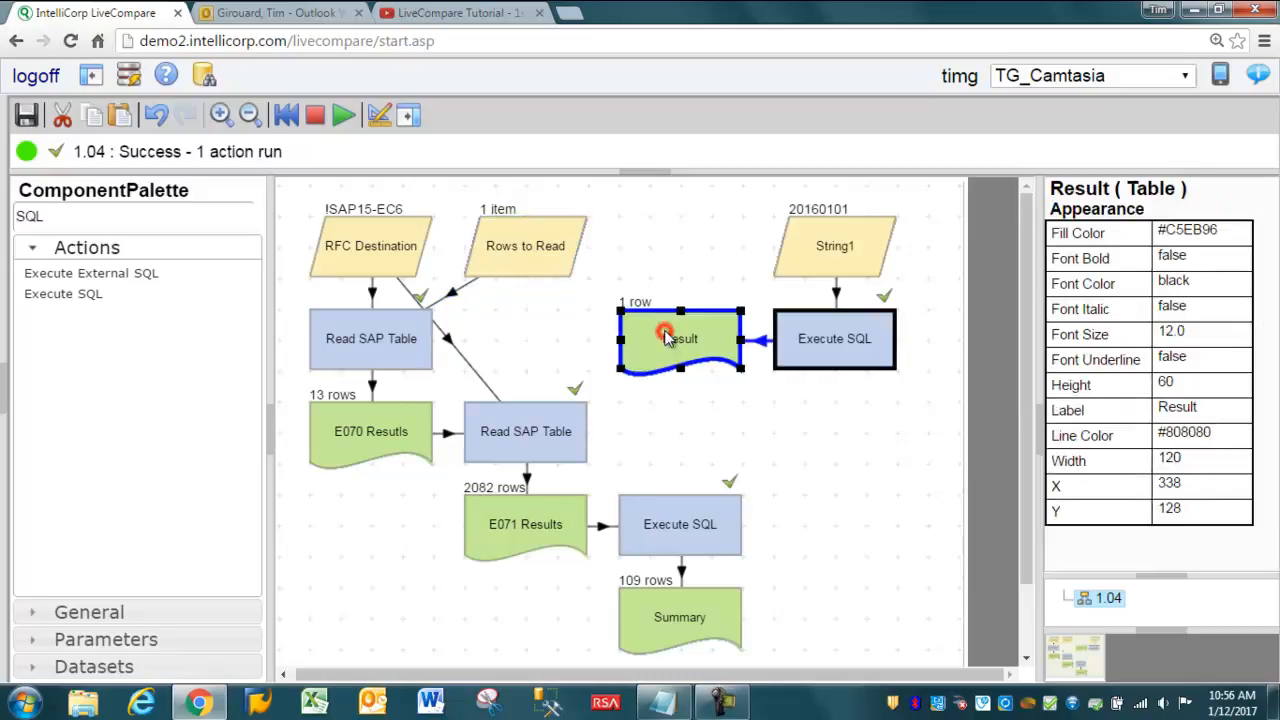
Step: Check the Result table's component type against the Select List type of Rows to Read, which feeds the first Read SAP Table action
double_click(1130, 188)
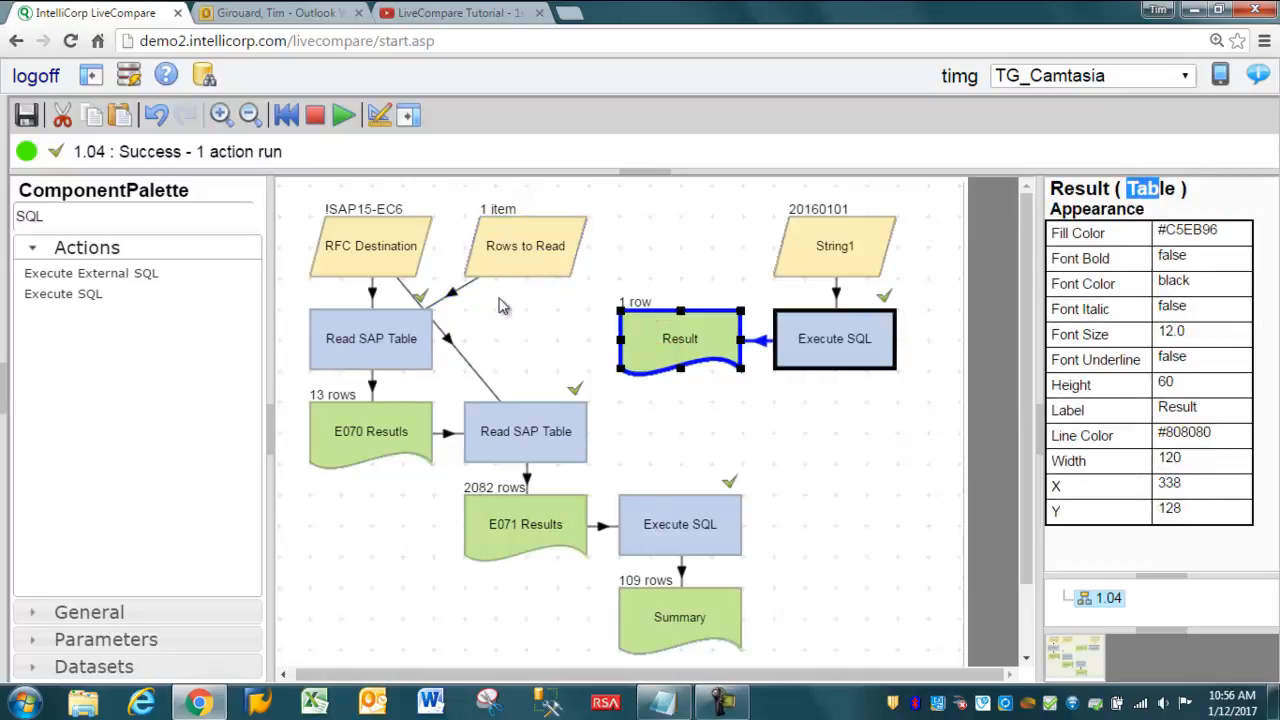
left_click(389, 336)
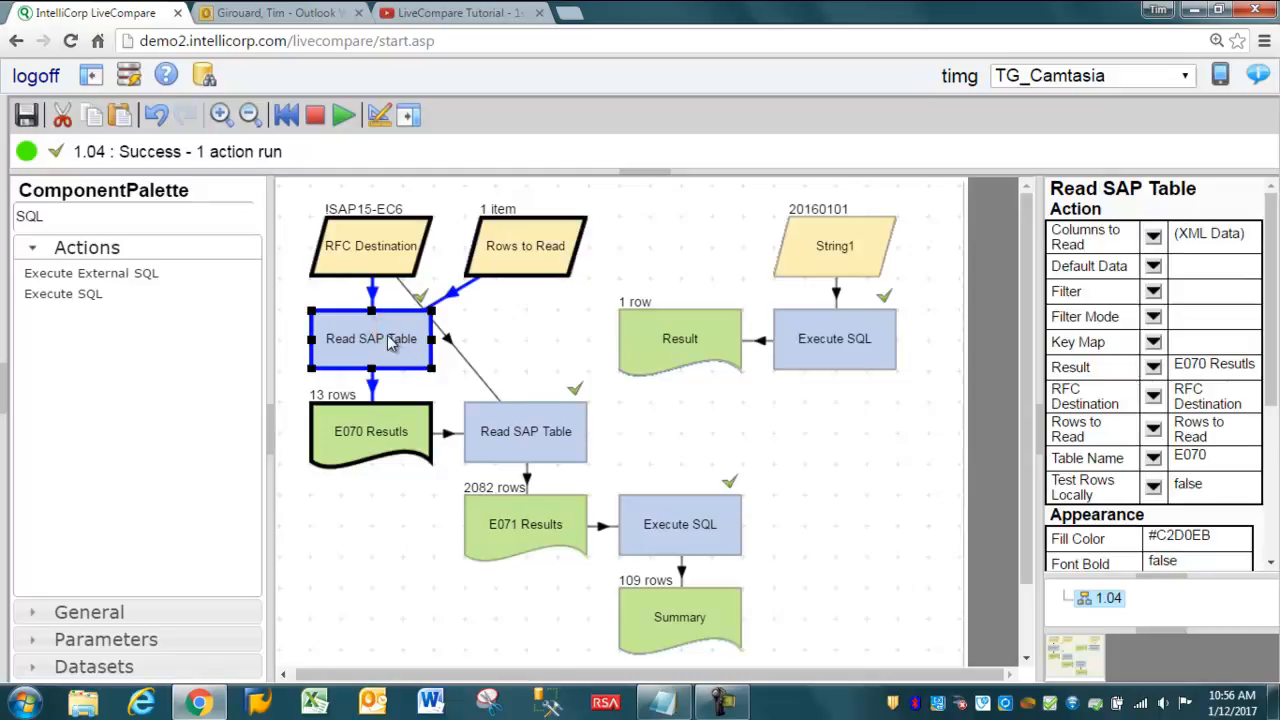
left_click(508, 255)
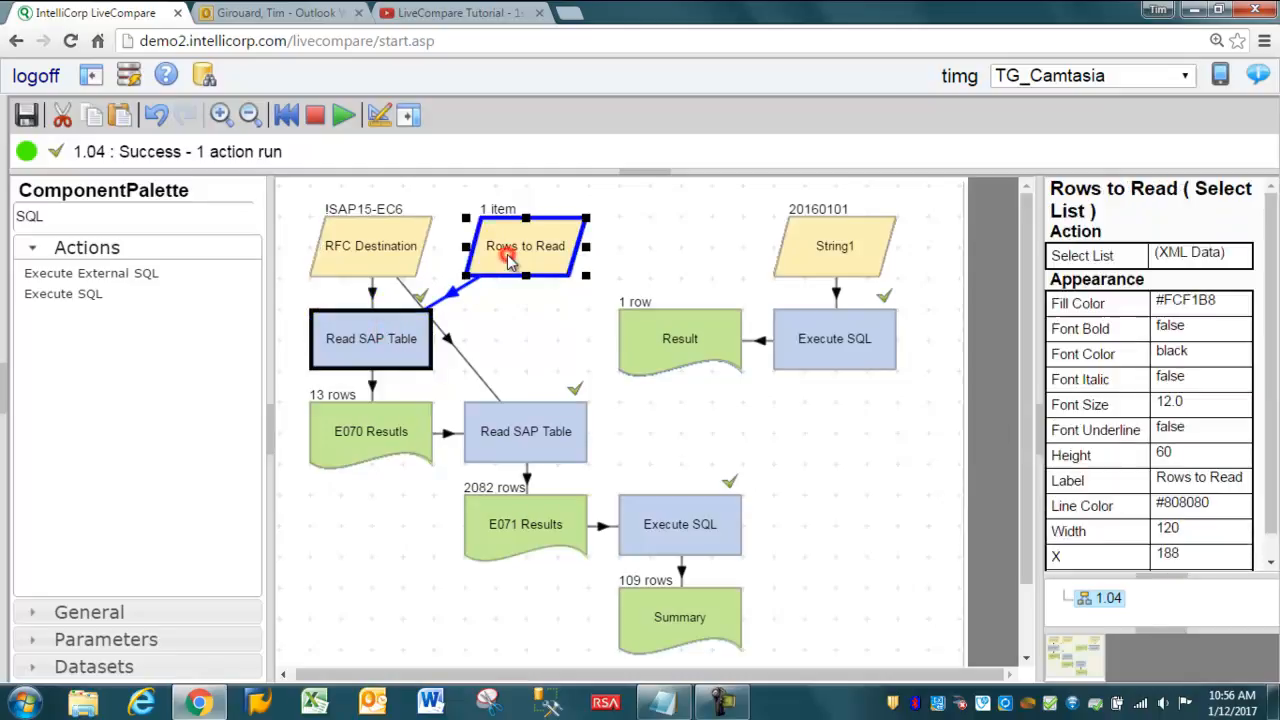
Step: Find the conversion actions in the component palette and add a Convert Data action to the workflow
double_click(61, 216)
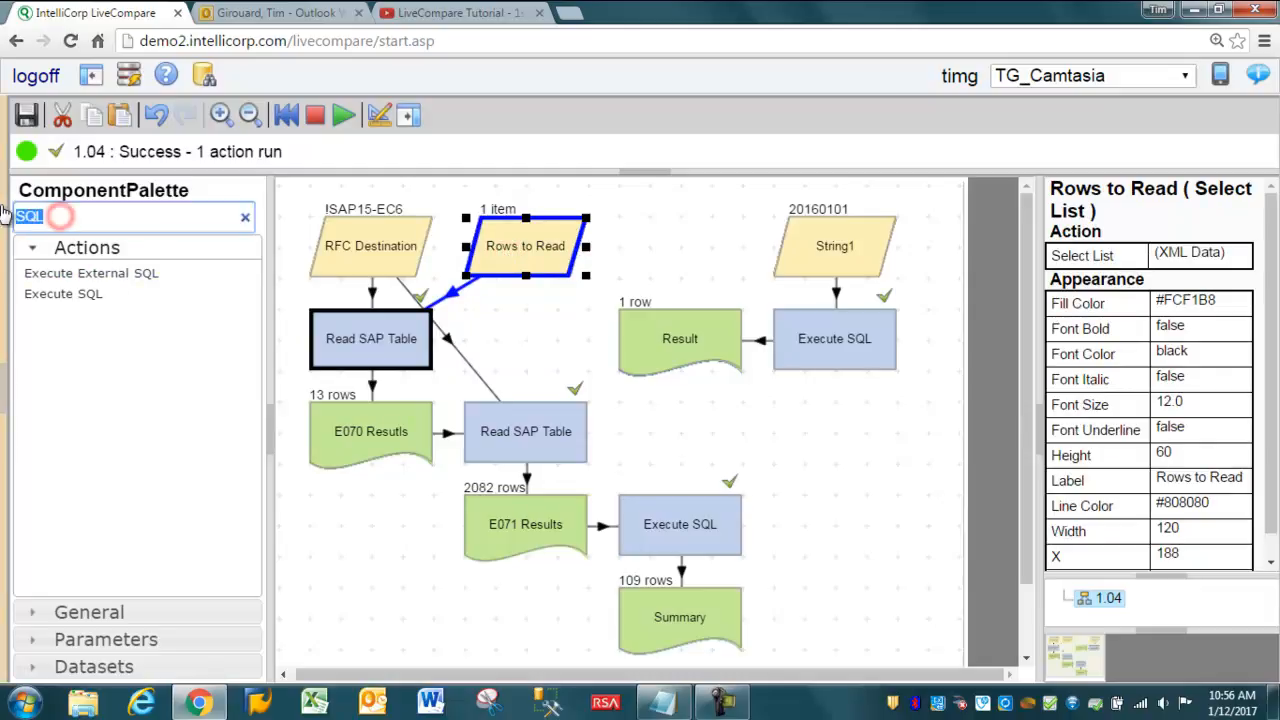
type("Conver")
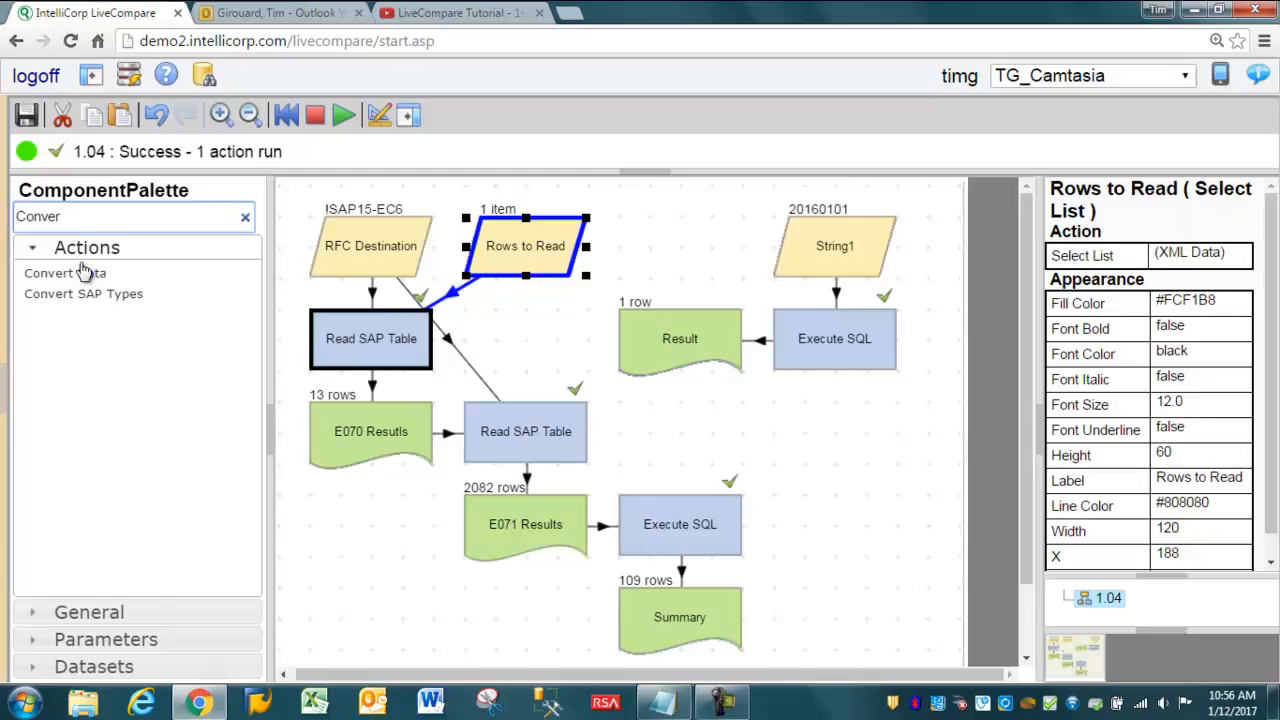
left_click_drag(65, 273, 456, 340)
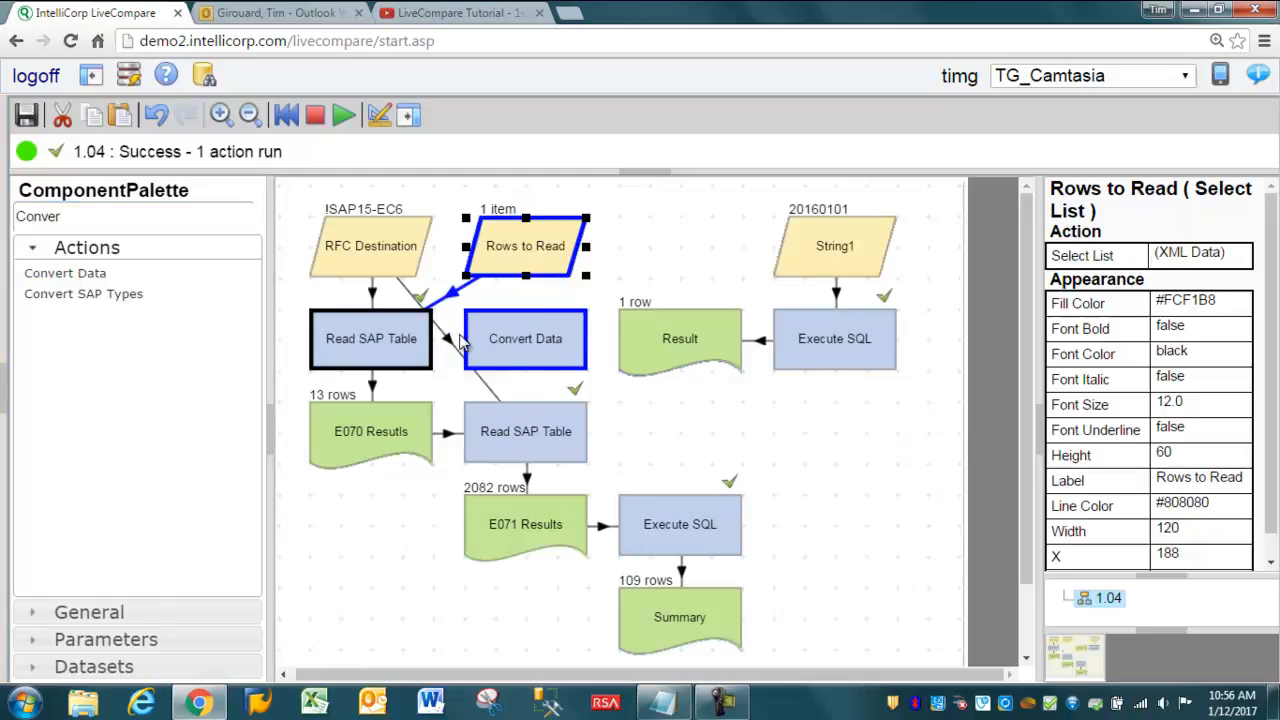
Step: Shift String1, the new Execute SQL action and Result away from the main flow, and place Convert Data next to Result
left_click_drag(942, 188, 600, 400)
left_click_drag(669, 336, 804, 336)
left_click(674, 351)
left_click_drag(522, 332, 685, 338)
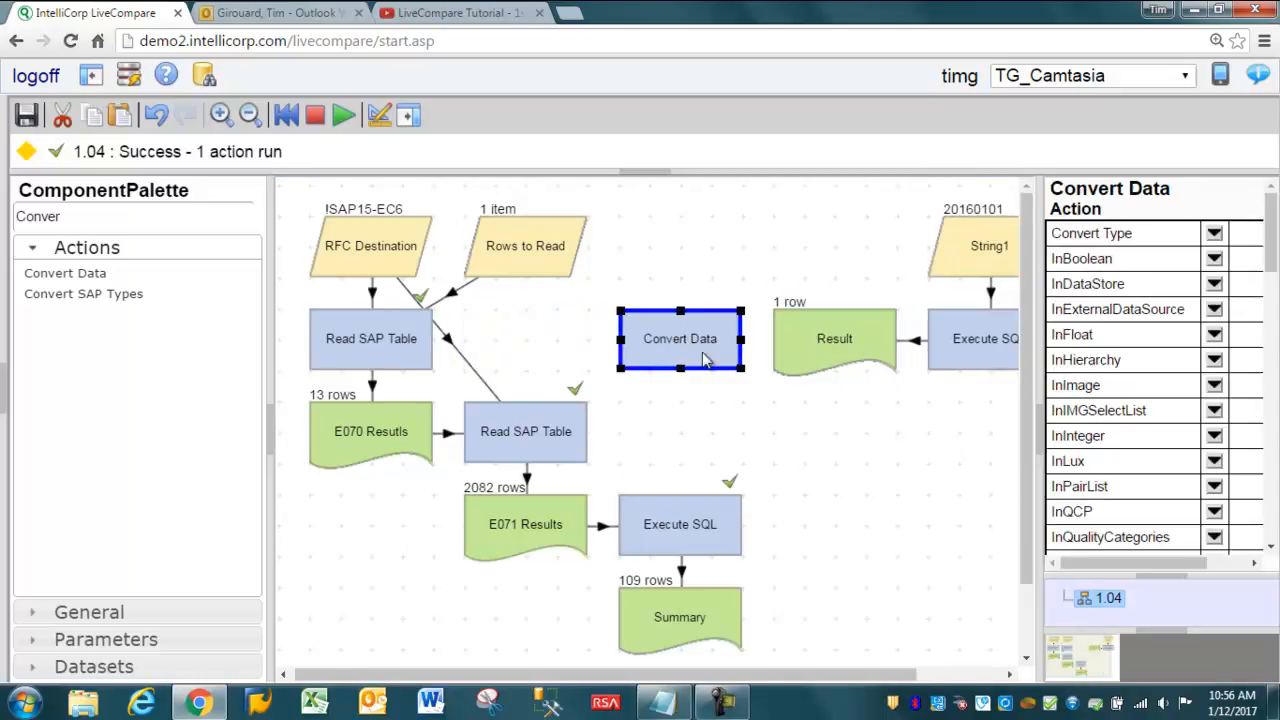
Step: Review the component types of Result and Rows to Read that the conversion has to bridge
left_click(836, 440)
left_click(812, 347)
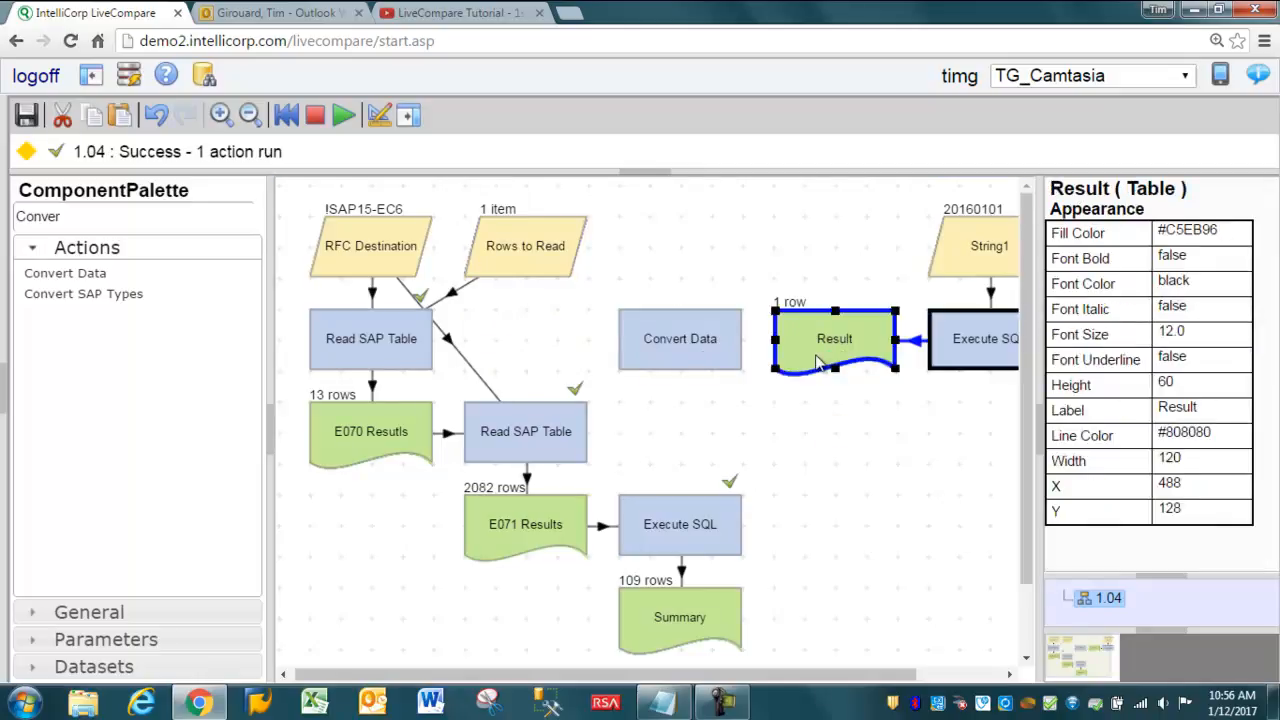
left_click(508, 236)
left_click_drag(1193, 189, 1215, 215)
Step: Set the InTable input of the Convert Data action to the Result table
left_click(703, 358)
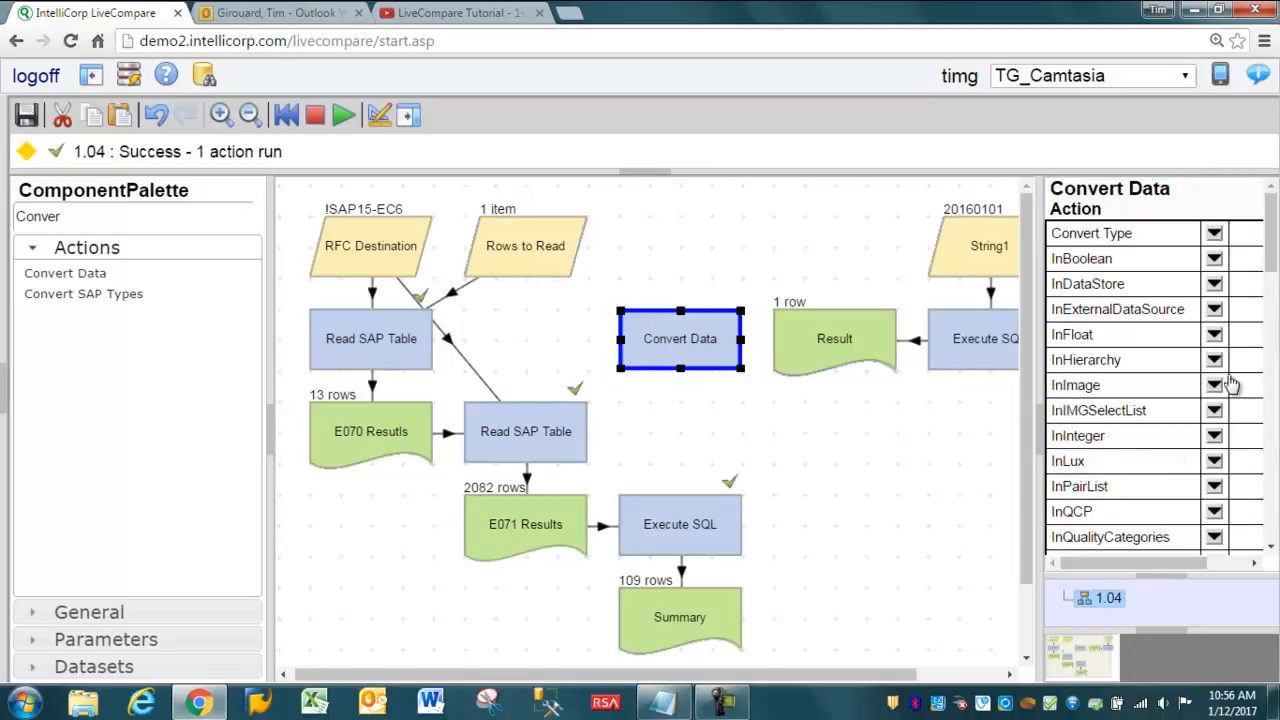
left_click_drag(1274, 256, 1276, 330)
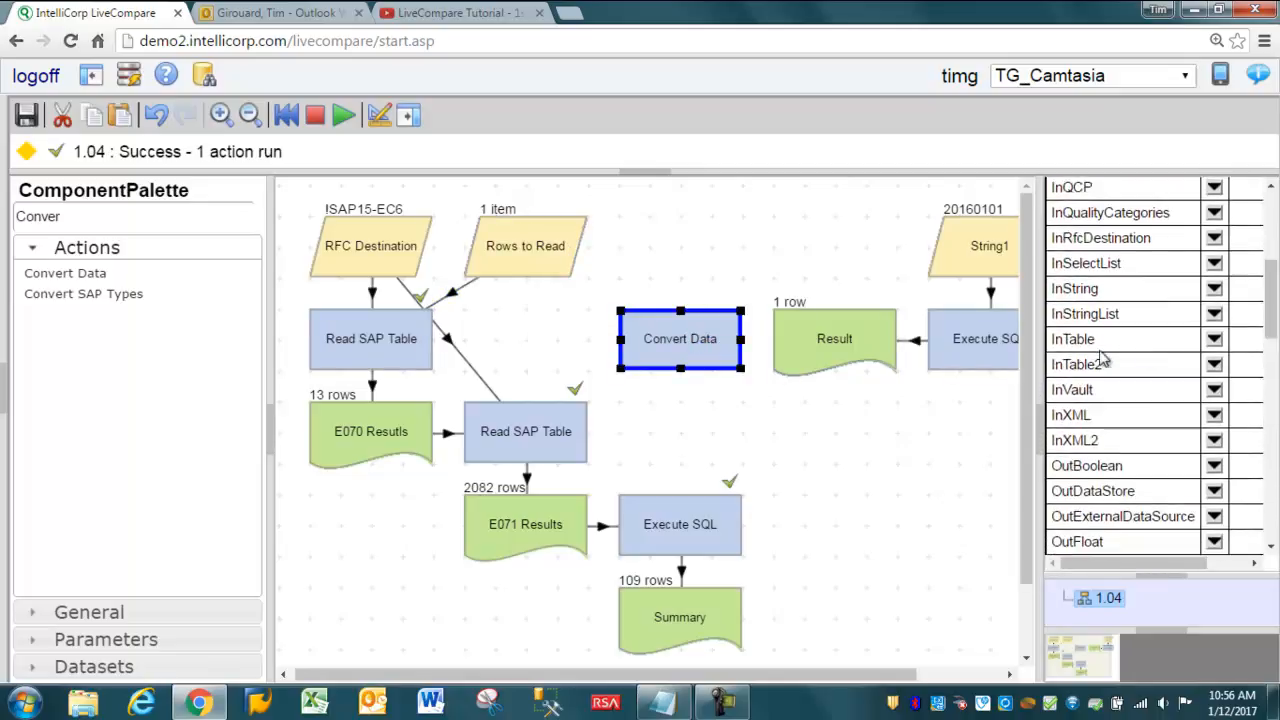
left_click(1214, 341)
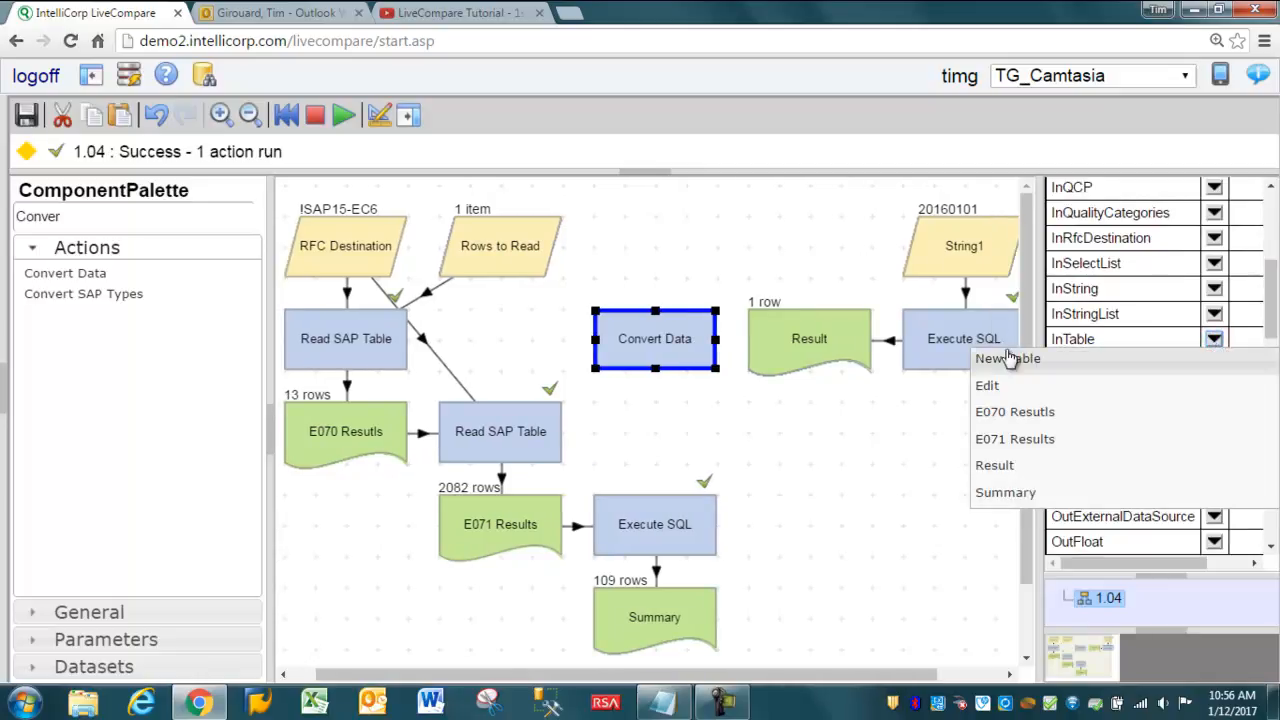
left_click(995, 466)
Step: Create a new select list for Convert Data's OutSelectList output and place it between Convert Data and the first Read SAP Table action
left_click_drag(1274, 330, 1275, 402)
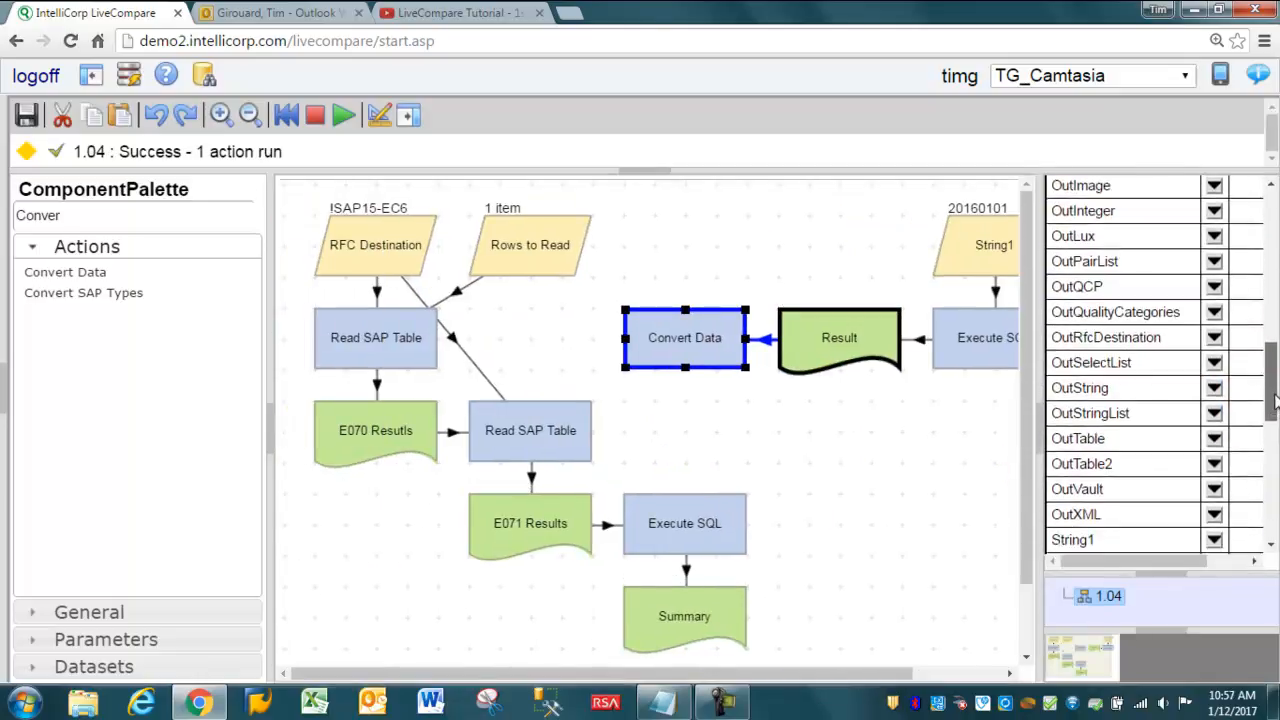
left_click_drag(1052, 363, 1124, 378)
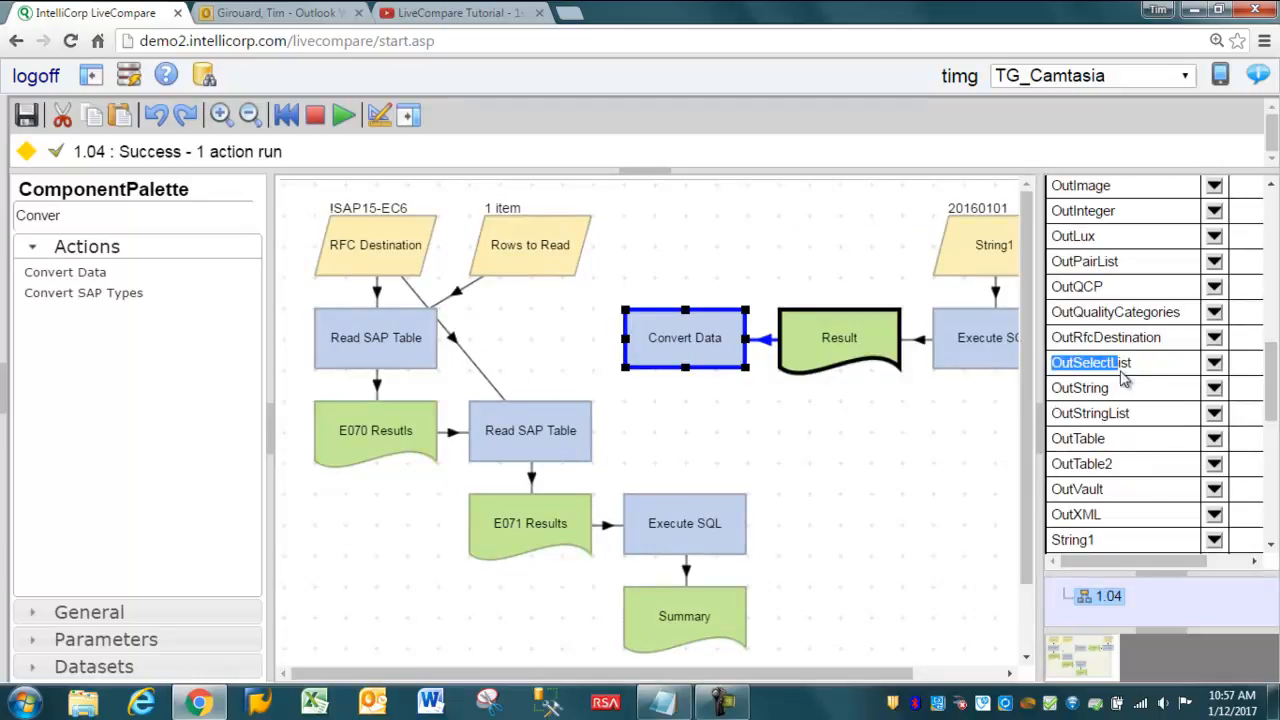
left_click(1214, 362)
left_click(1025, 383)
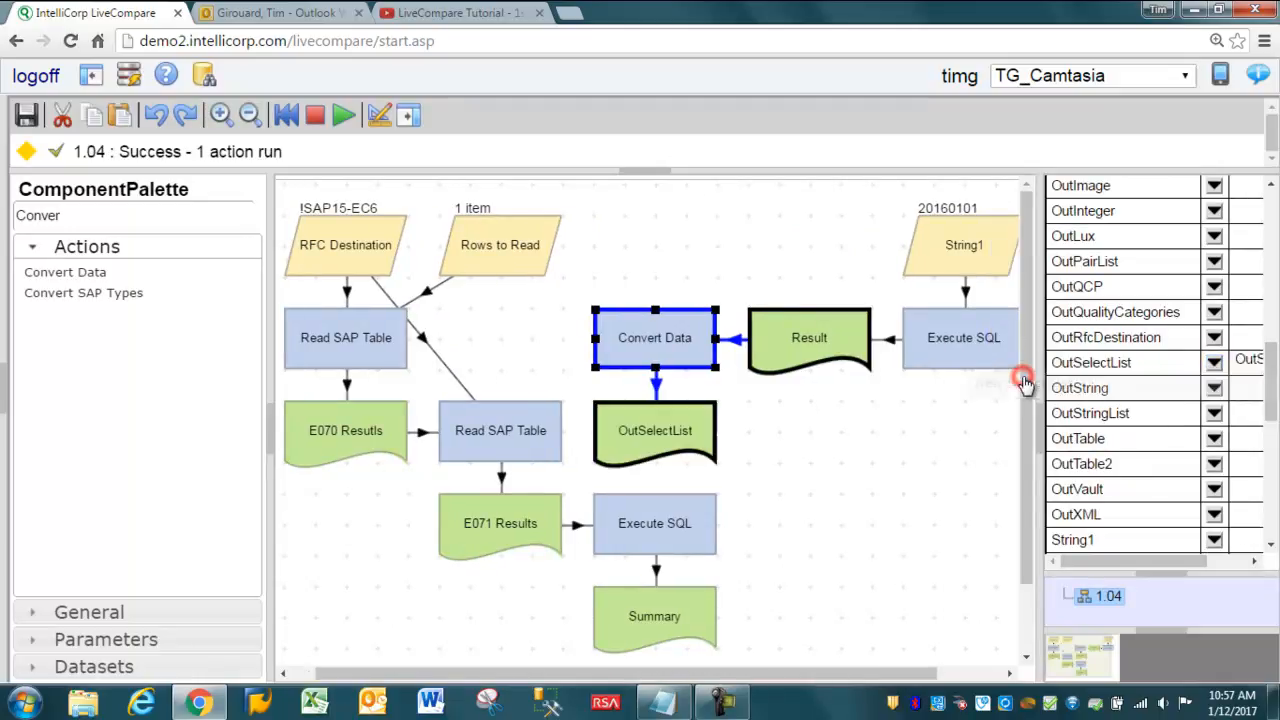
left_click(655, 428)
left_click_drag(655, 430, 500, 355)
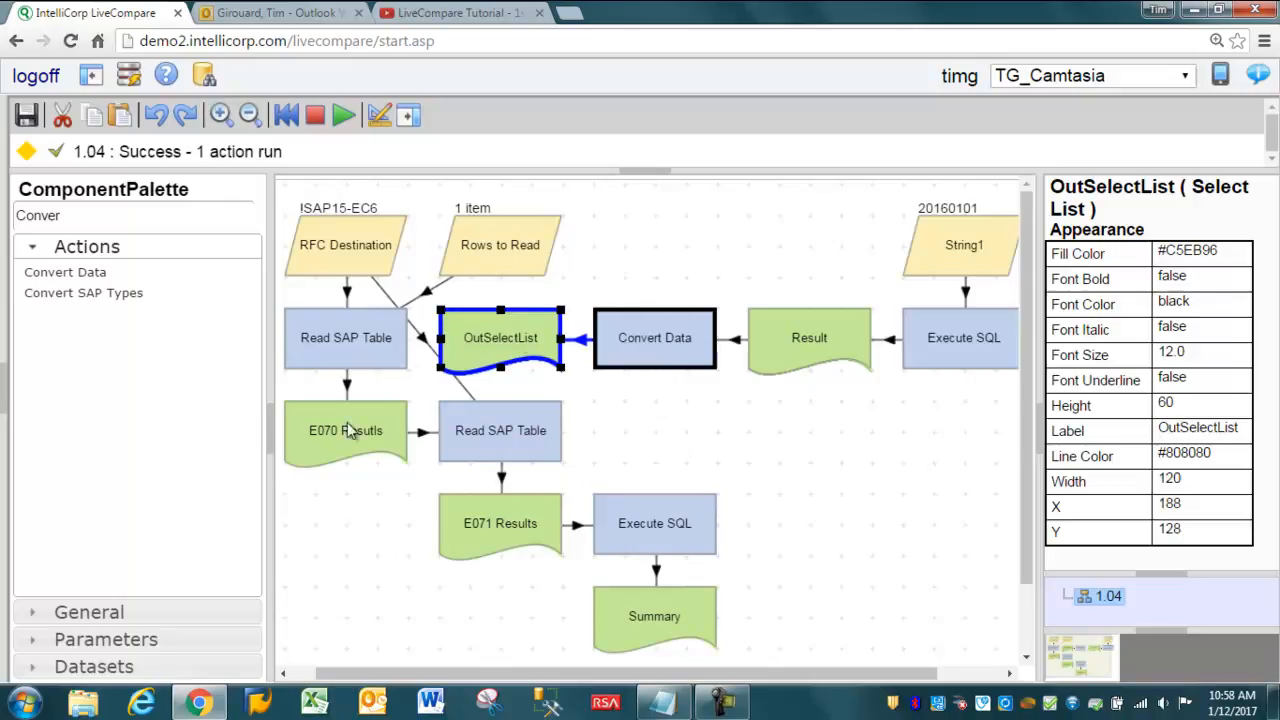
Step: Set the first Read SAP Table action's Rows to Read input to OutSelectList and delete the old Rows to Read parameter
left_click(319, 320)
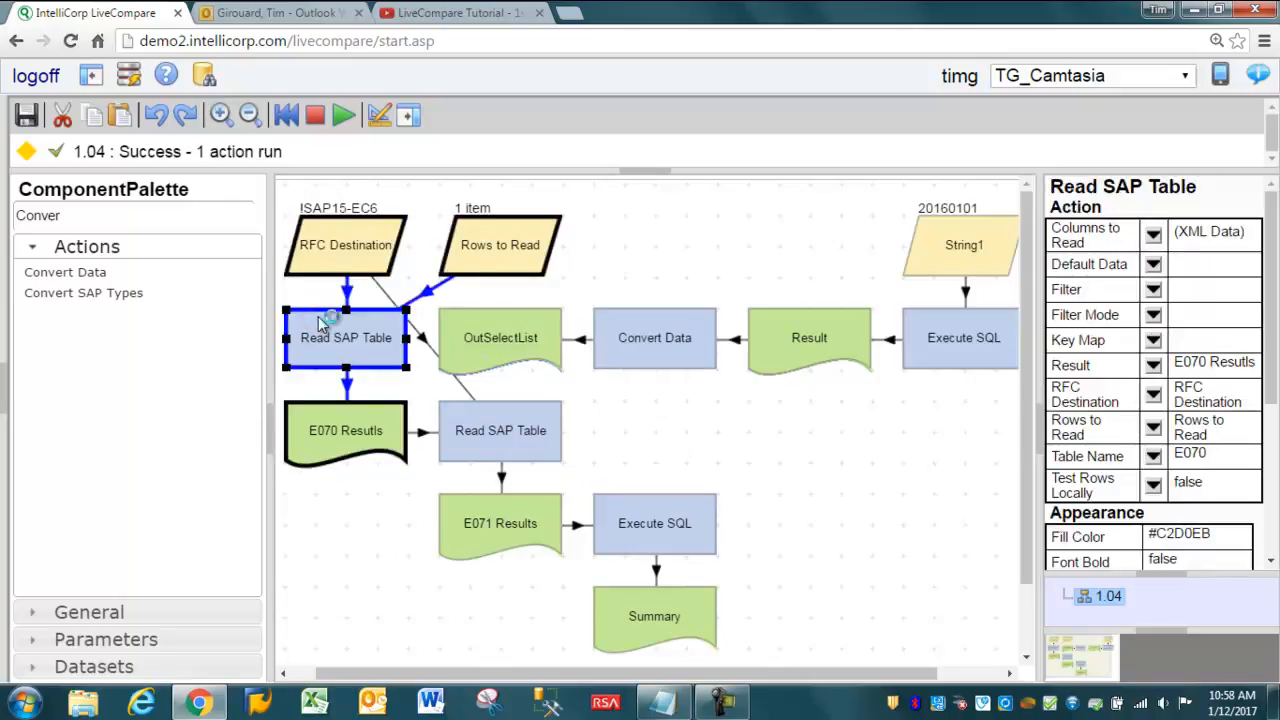
left_click(1153, 428)
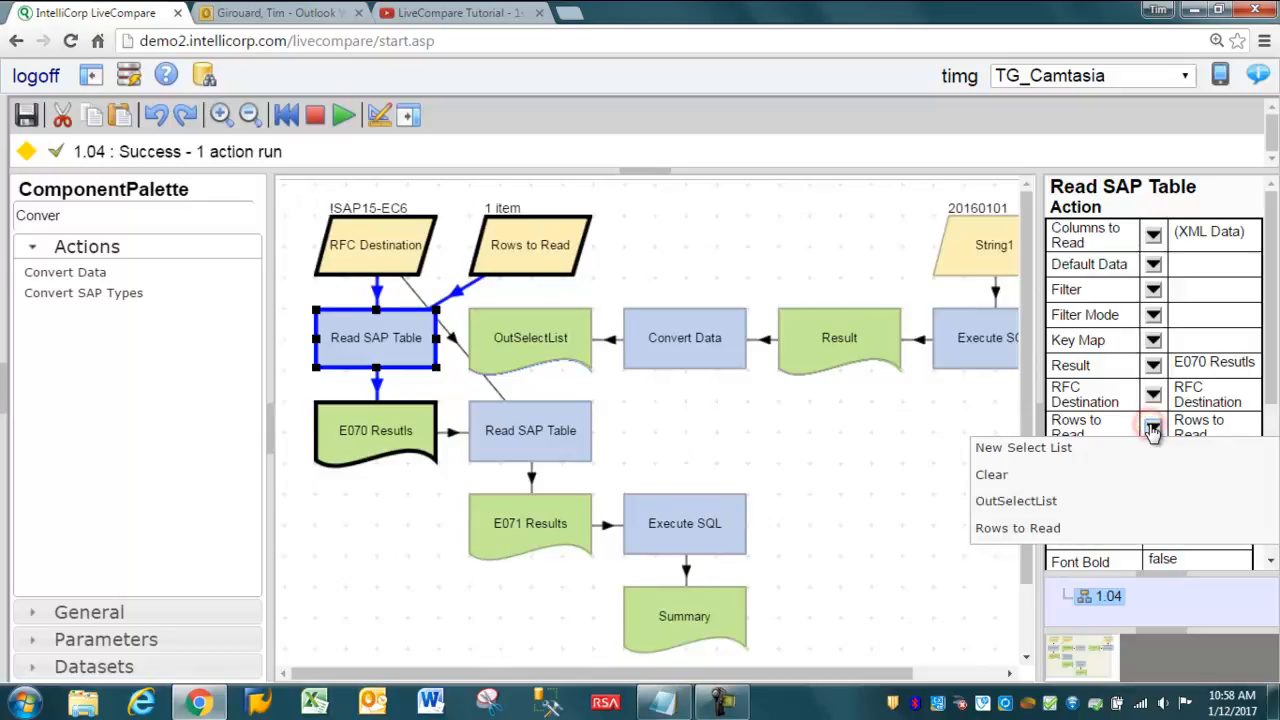
left_click(1005, 513)
left_click(823, 457)
left_click(501, 258)
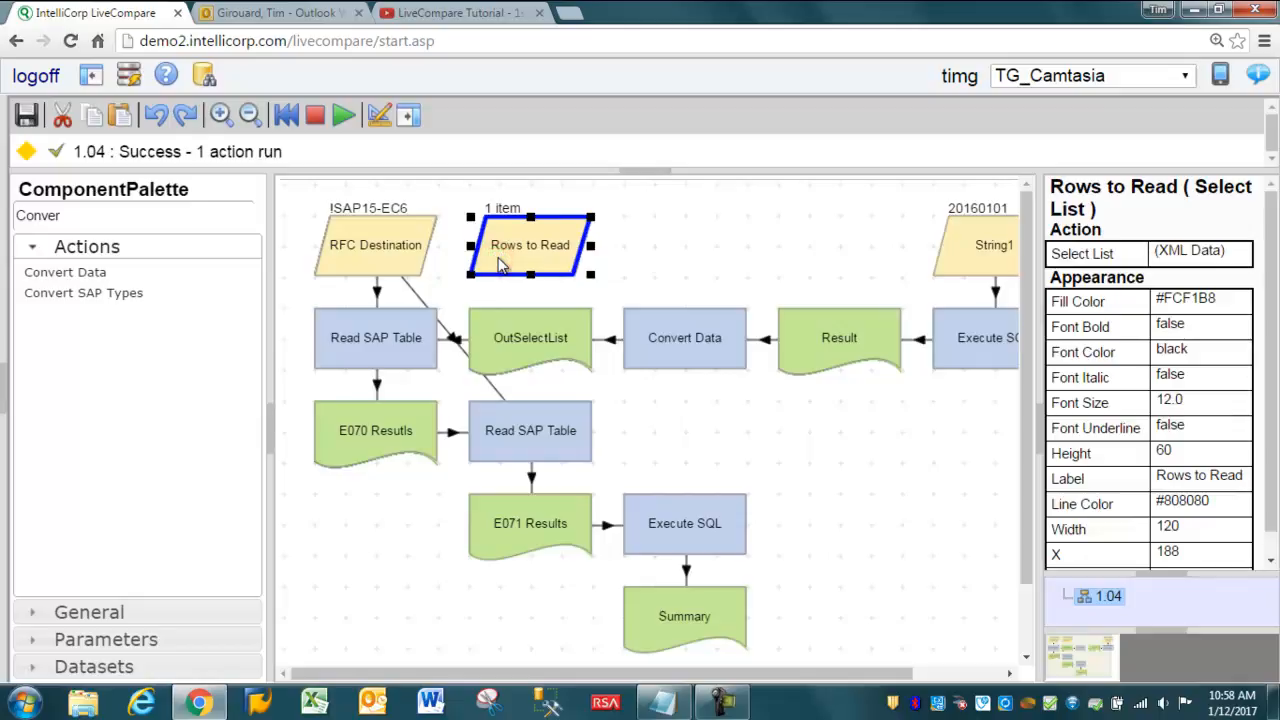
key("Delete")
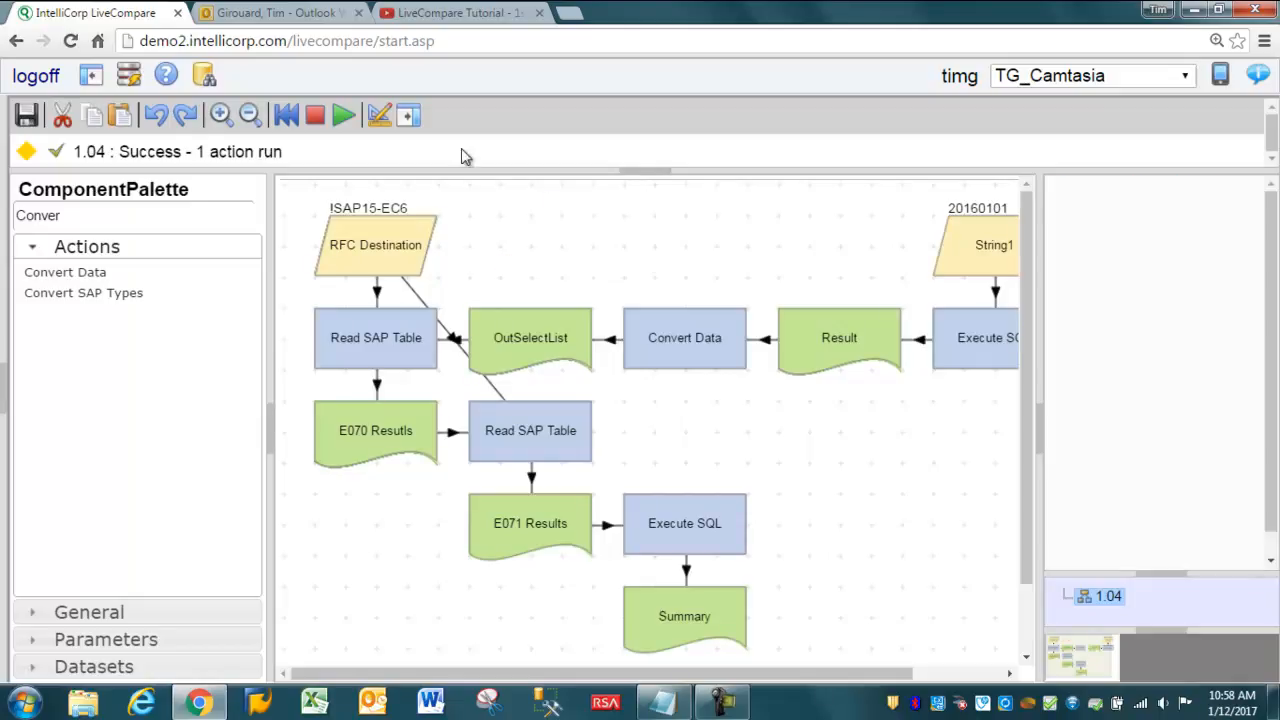
Step: Run the entire workflow with the component palette hidden and check the rows of the Summary table
left_click(379, 115)
left_click(391, 232)
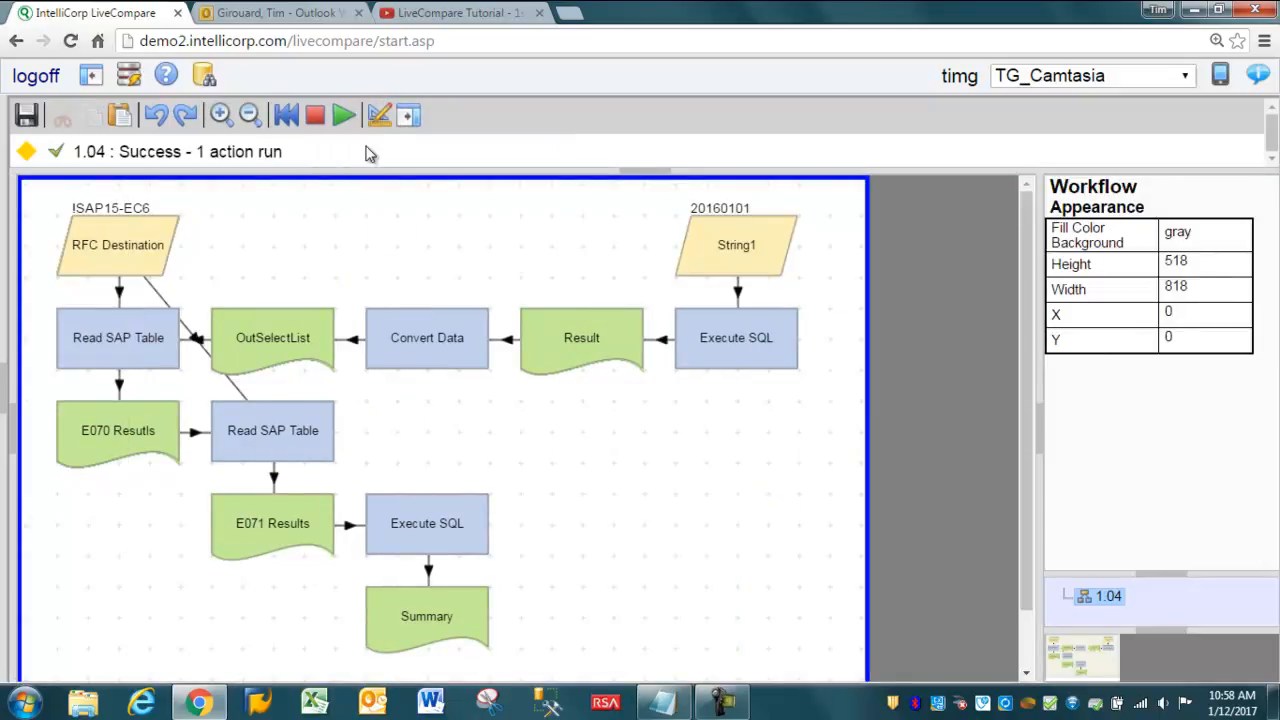
left_click(343, 116)
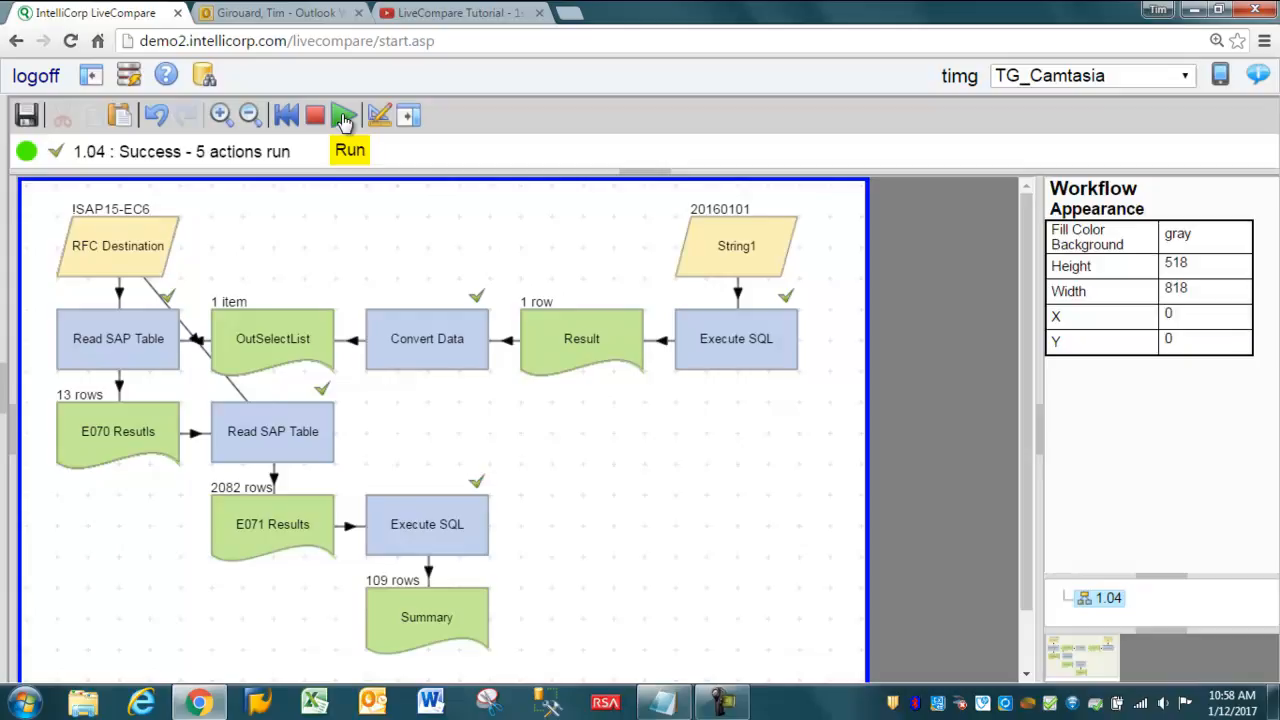
double_click(457, 628)
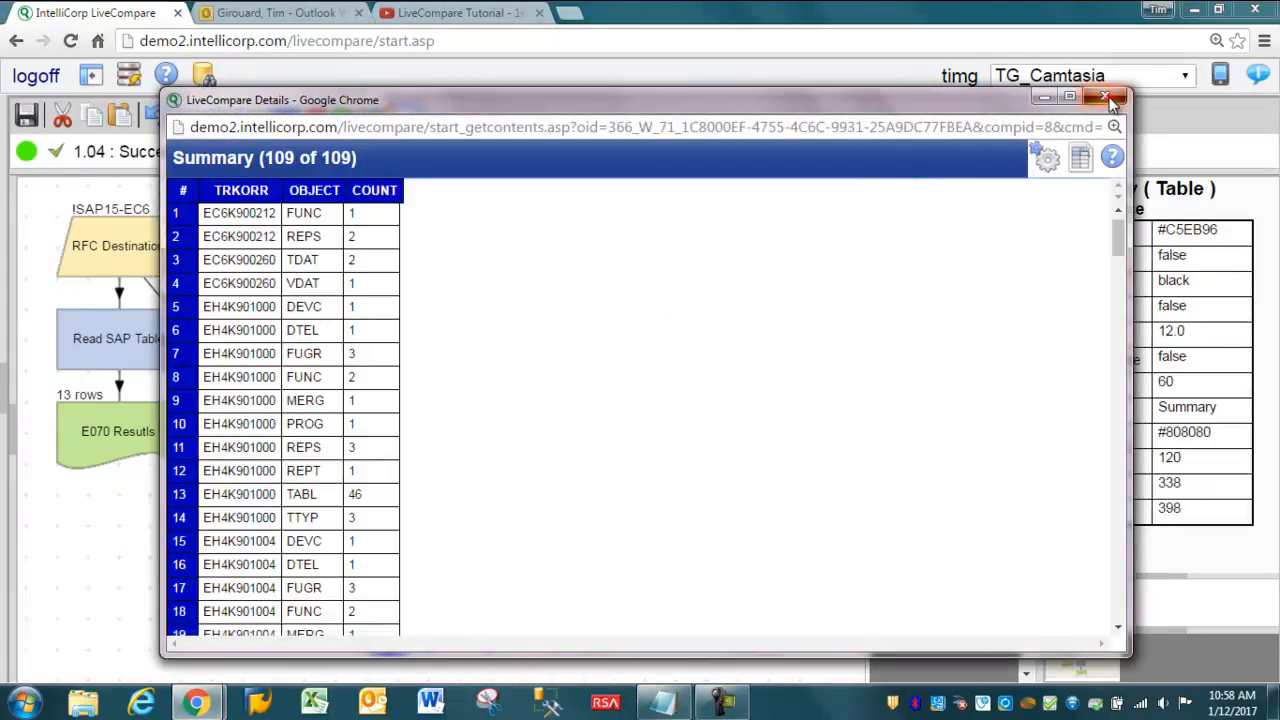
left_click(1106, 96)
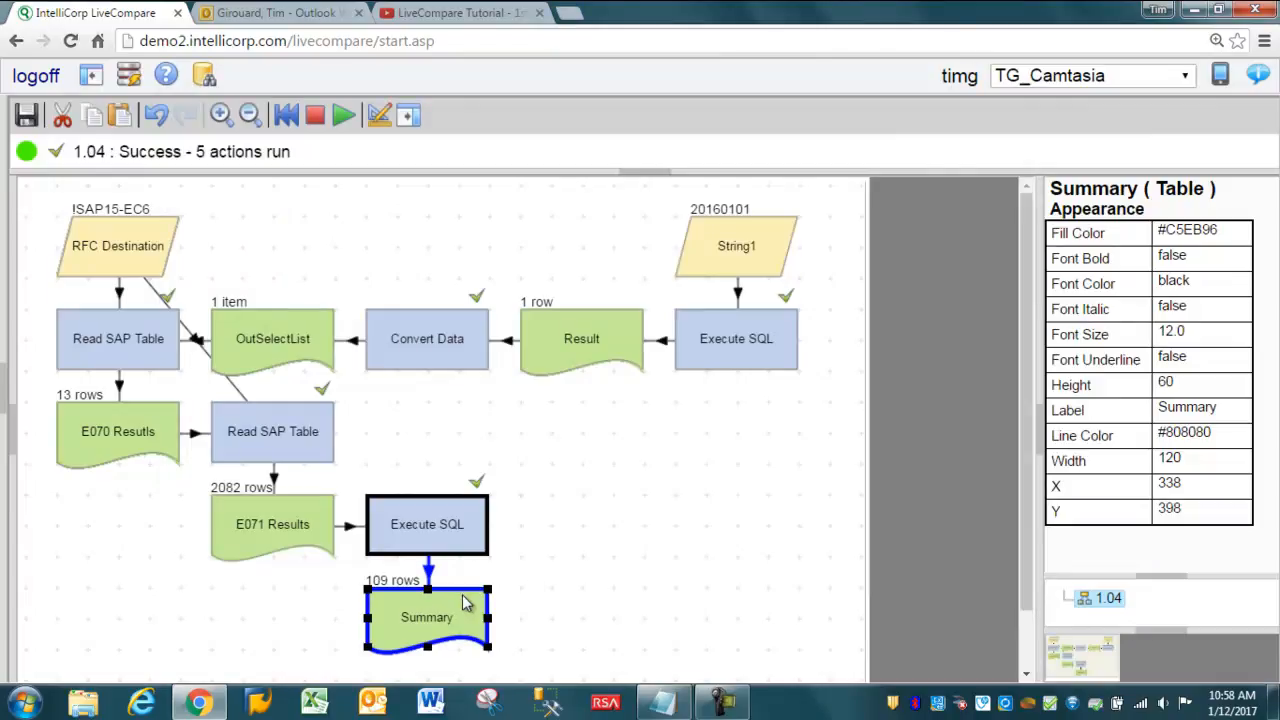
Step: Find the report actions in the component palette and place a Create HTML Report action beside Summary, below E071 Results
left_click(377, 117)
left_click_drag(85, 216, 5, 215)
type("report")
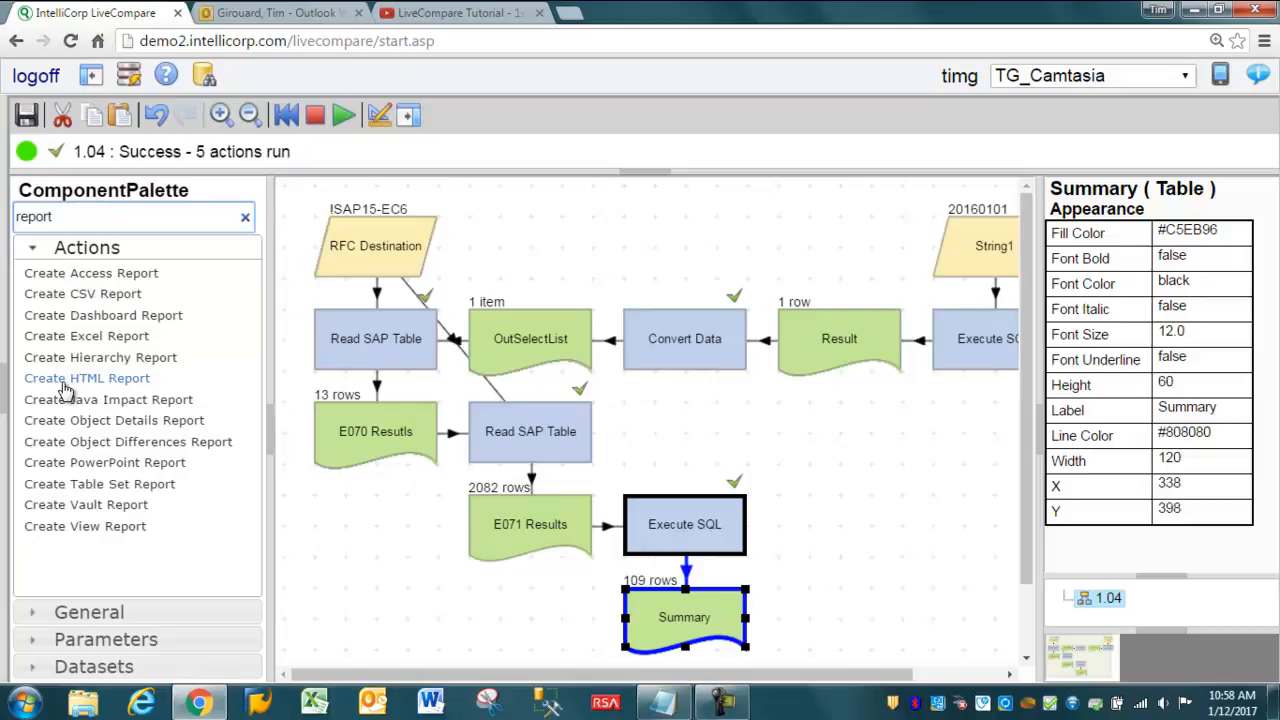
left_click_drag(64, 390, 816, 642)
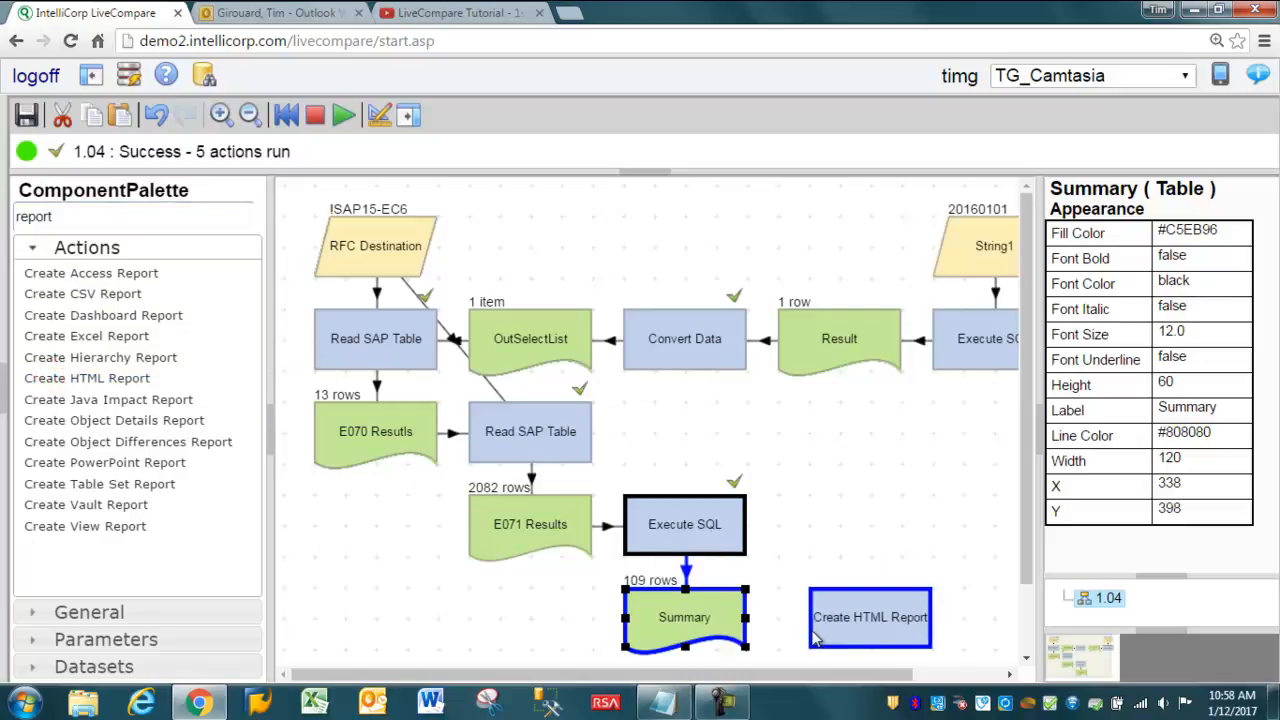
left_click_drag(815, 640, 490, 610)
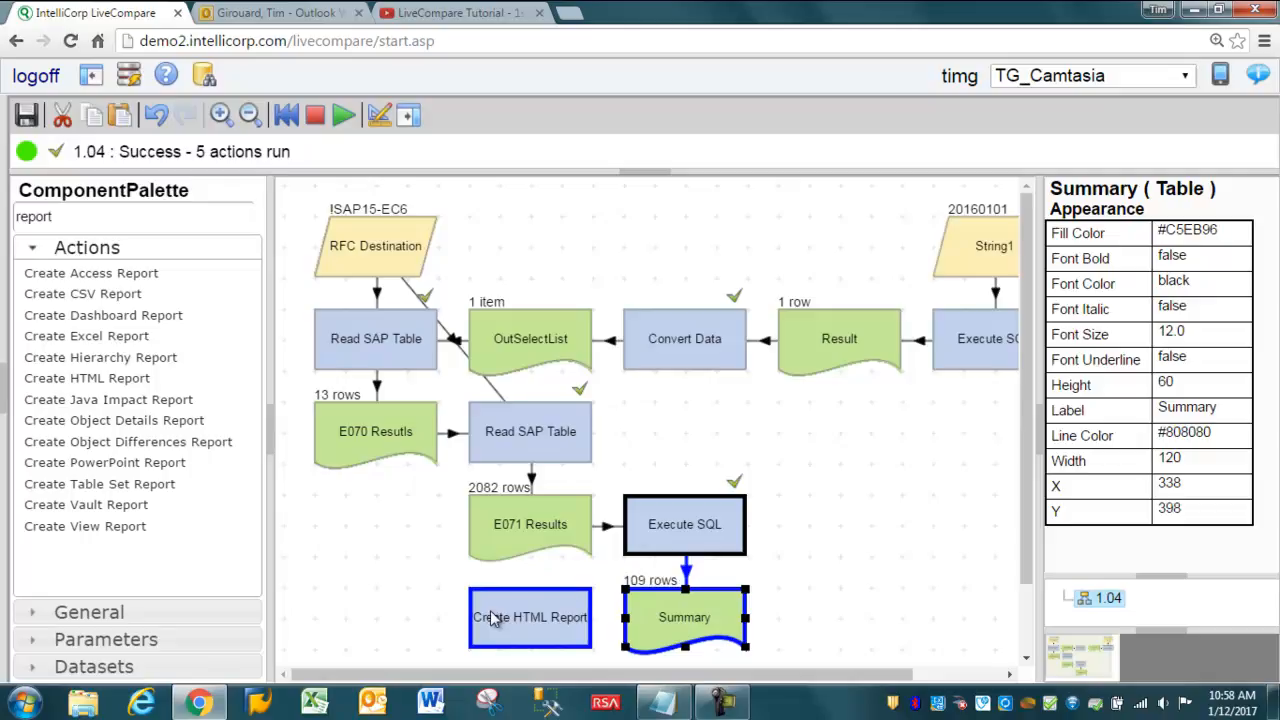
Step: Set the Create HTML Report action's Source1 to Summary and its Source2 to E071 Results
left_click(503, 530)
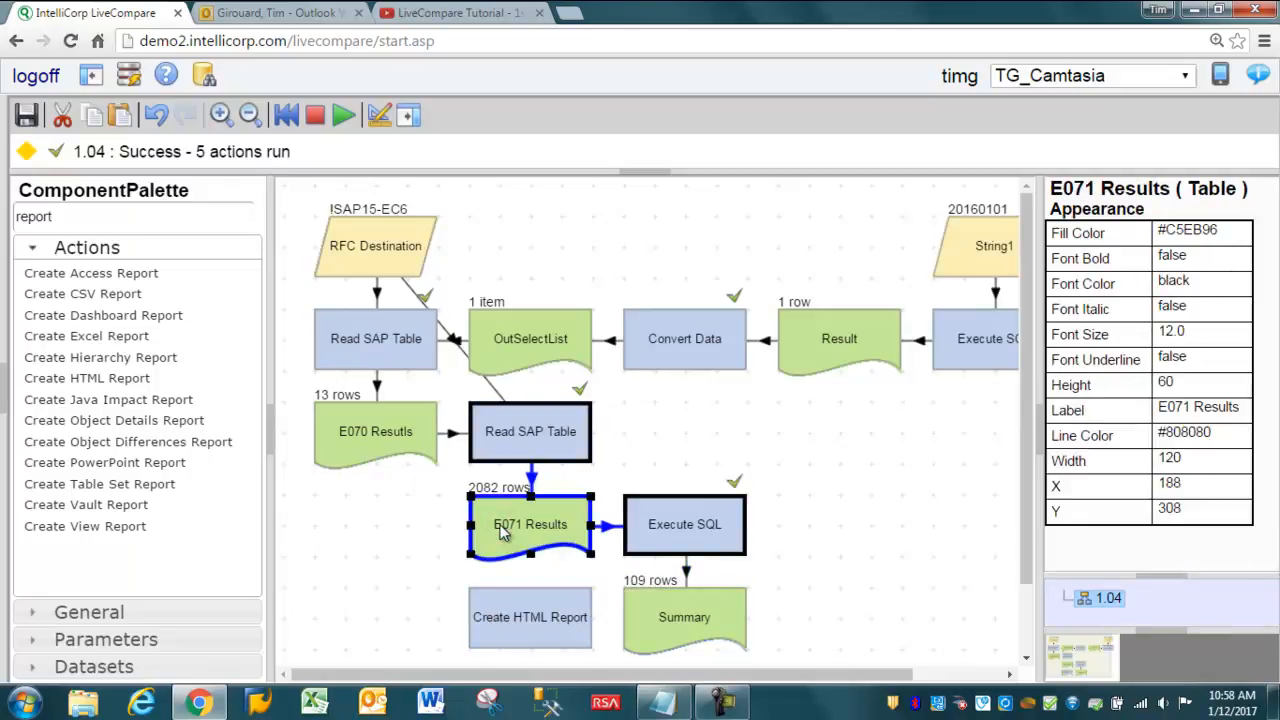
left_click(516, 622)
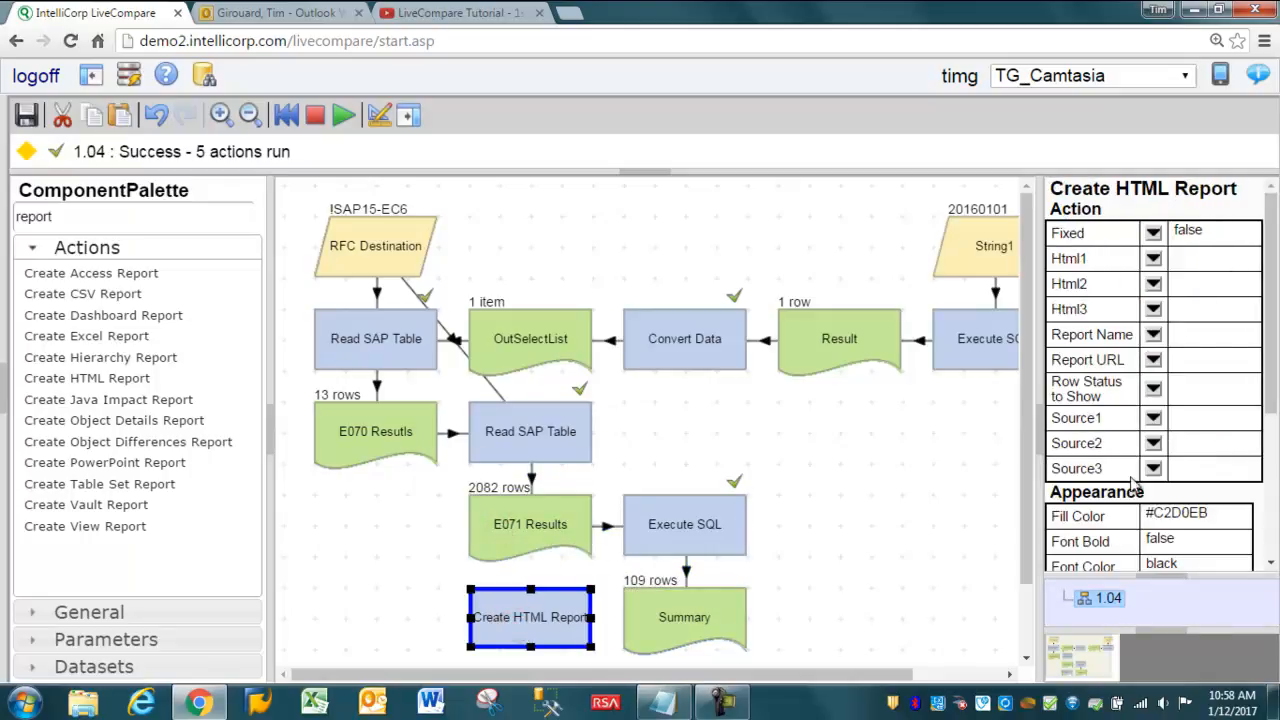
left_click(1153, 418)
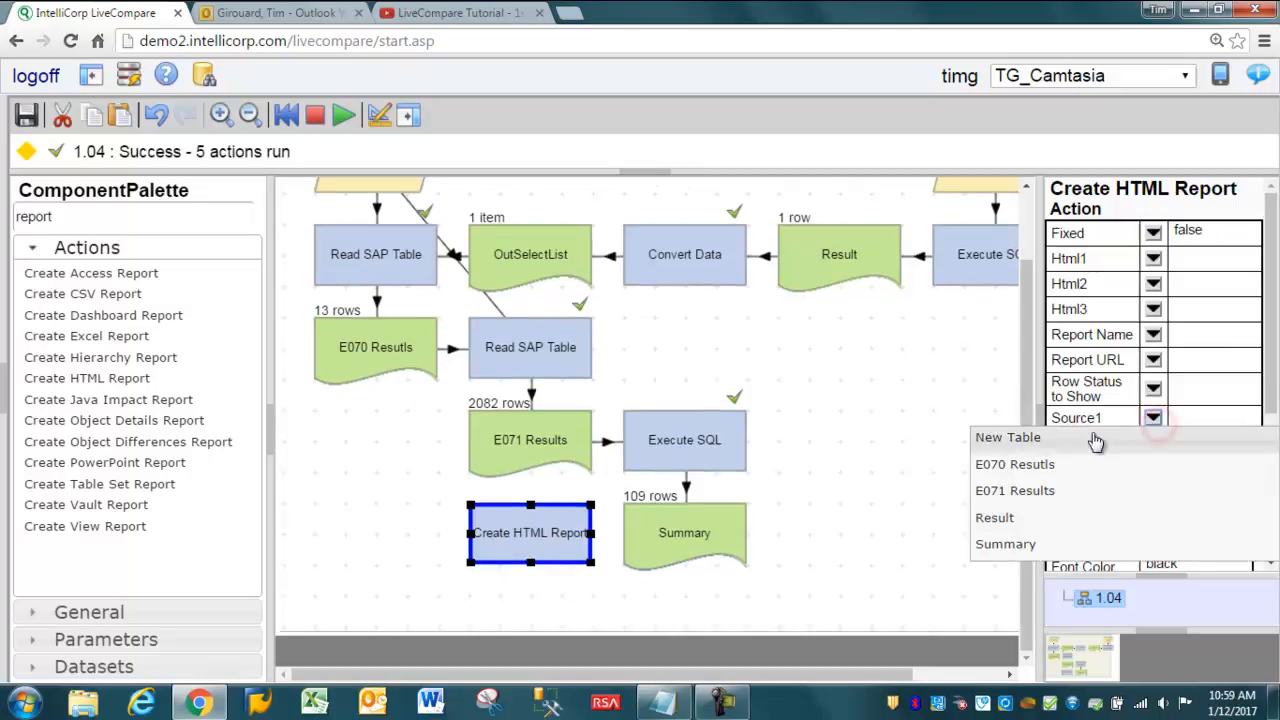
left_click(1007, 544)
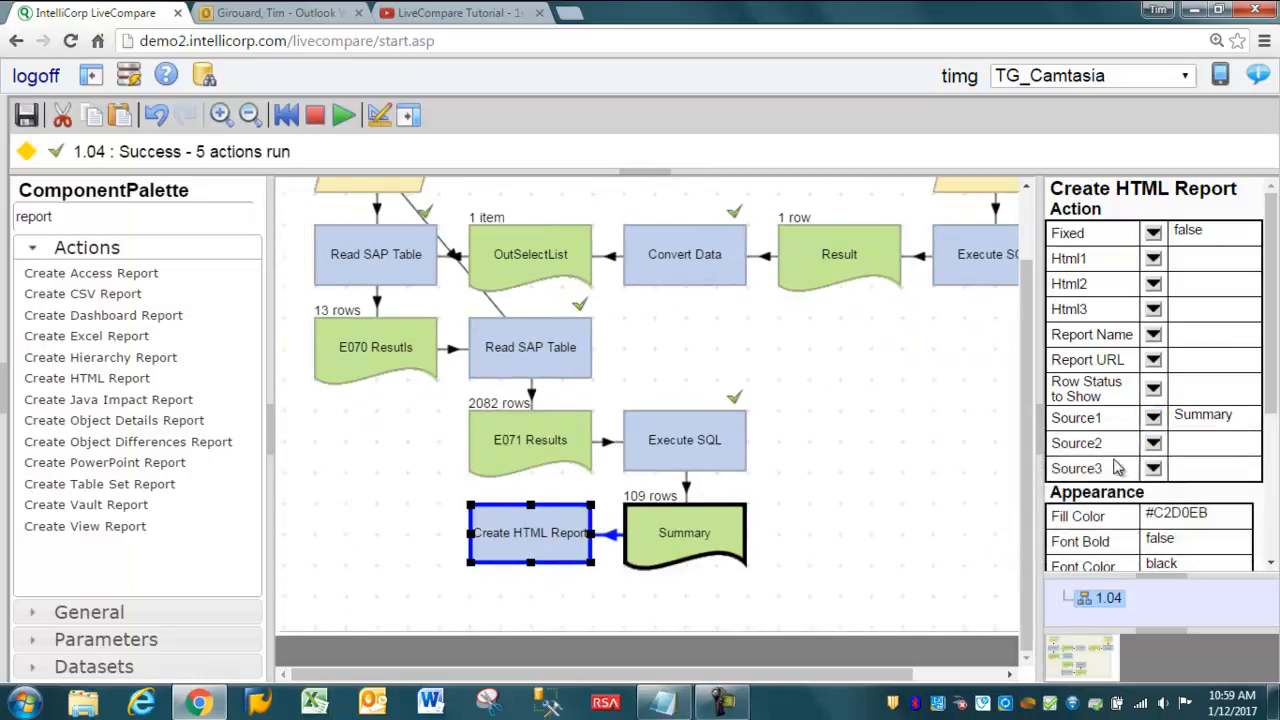
left_click(1153, 444)
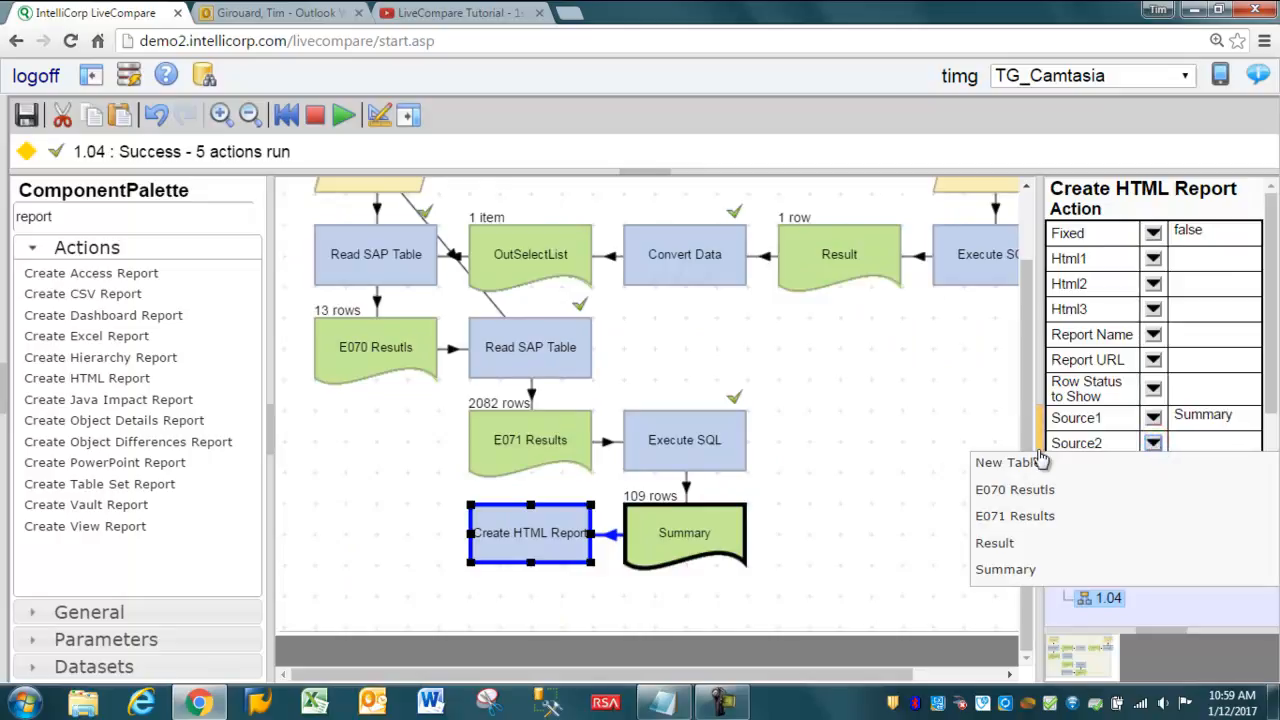
left_click(1012, 516)
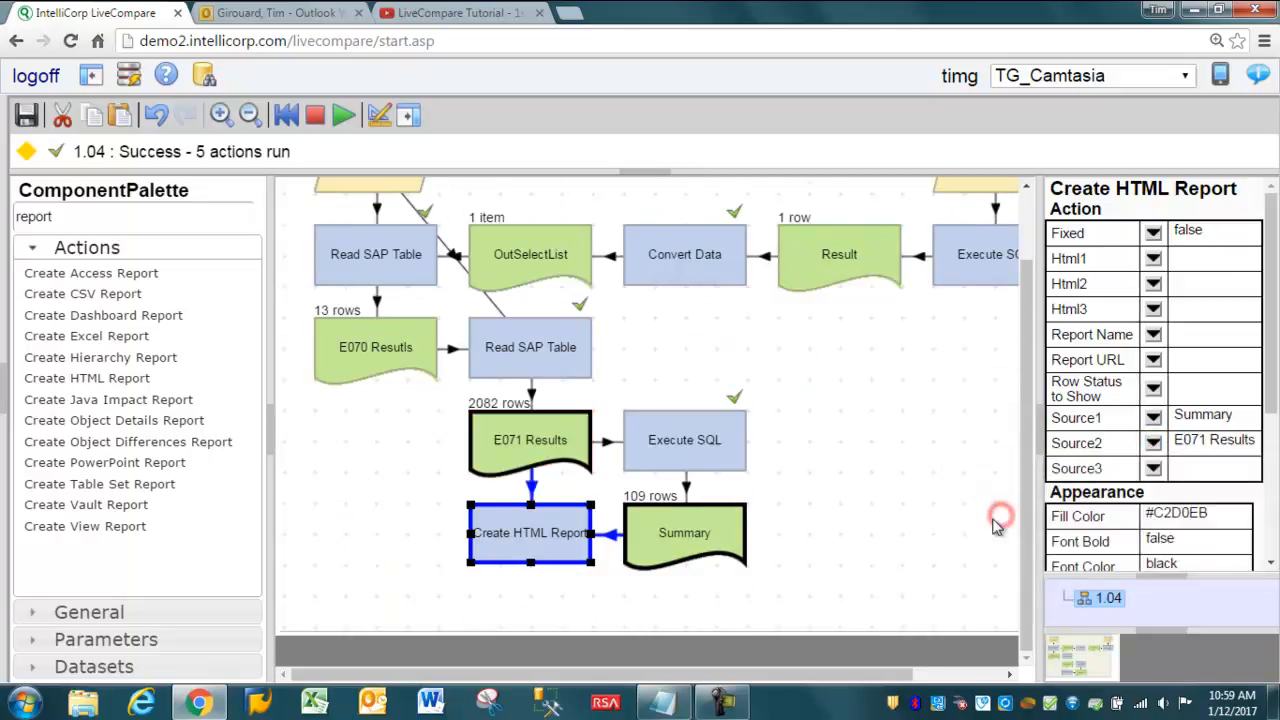
Step: Relabel the E071 Results table as Details
left_click(530, 442)
left_click(674, 535)
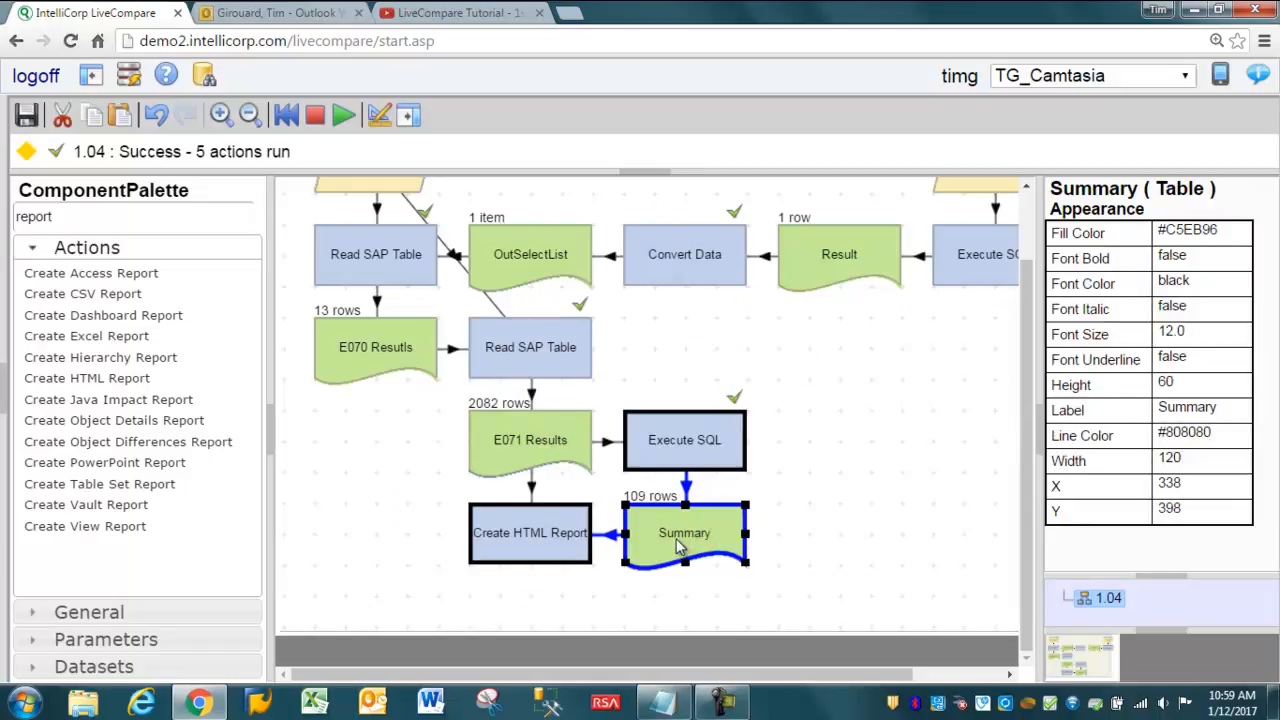
left_click(521, 440)
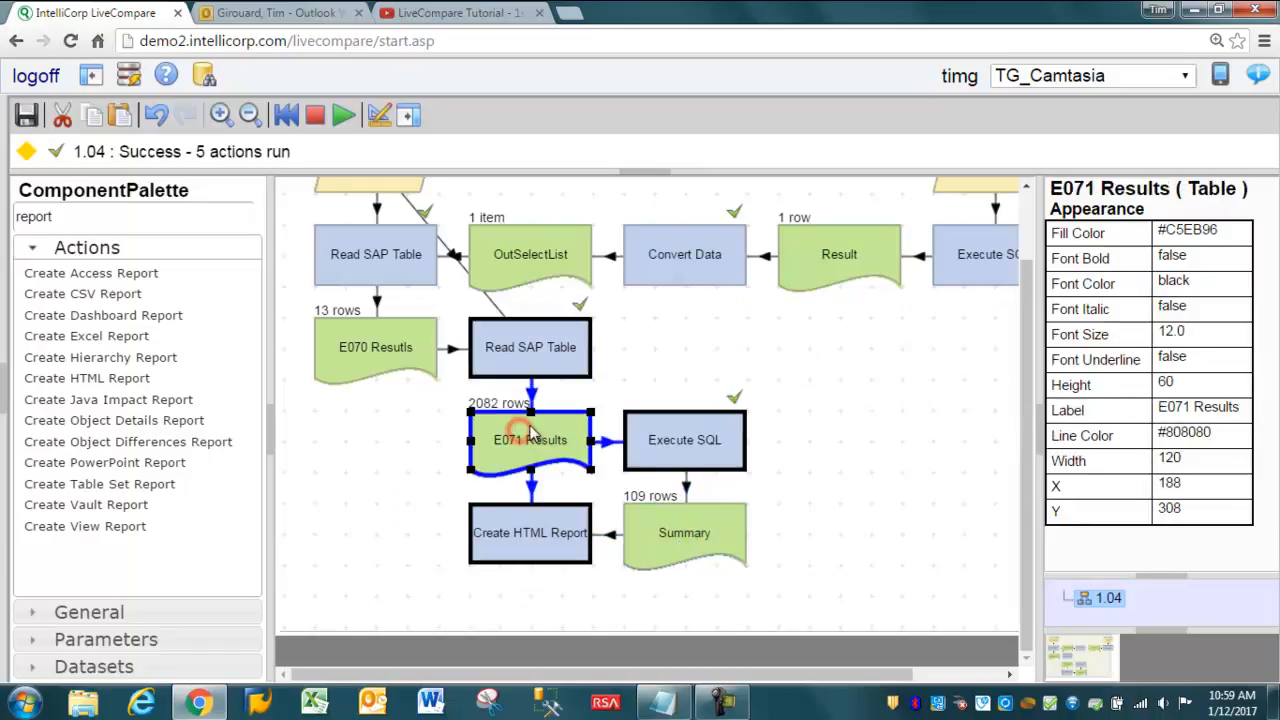
left_click(1200, 410)
type("Det")
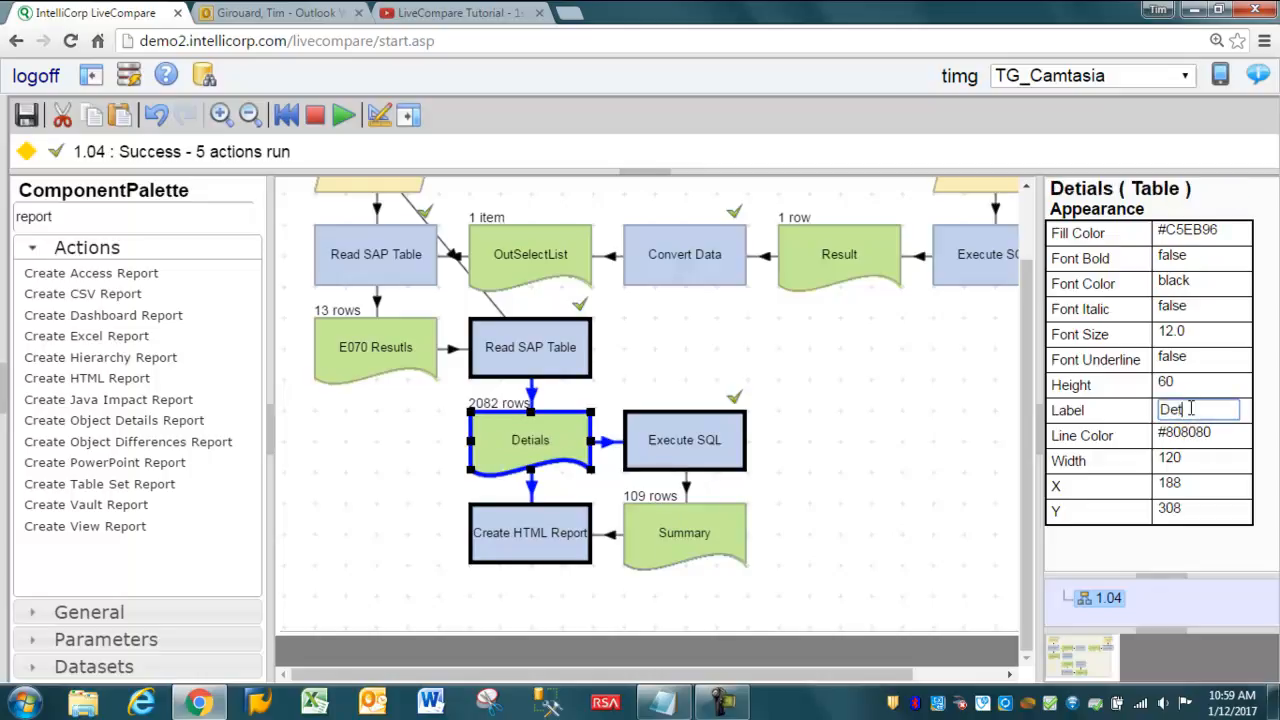
type("ialss")
key("Return")
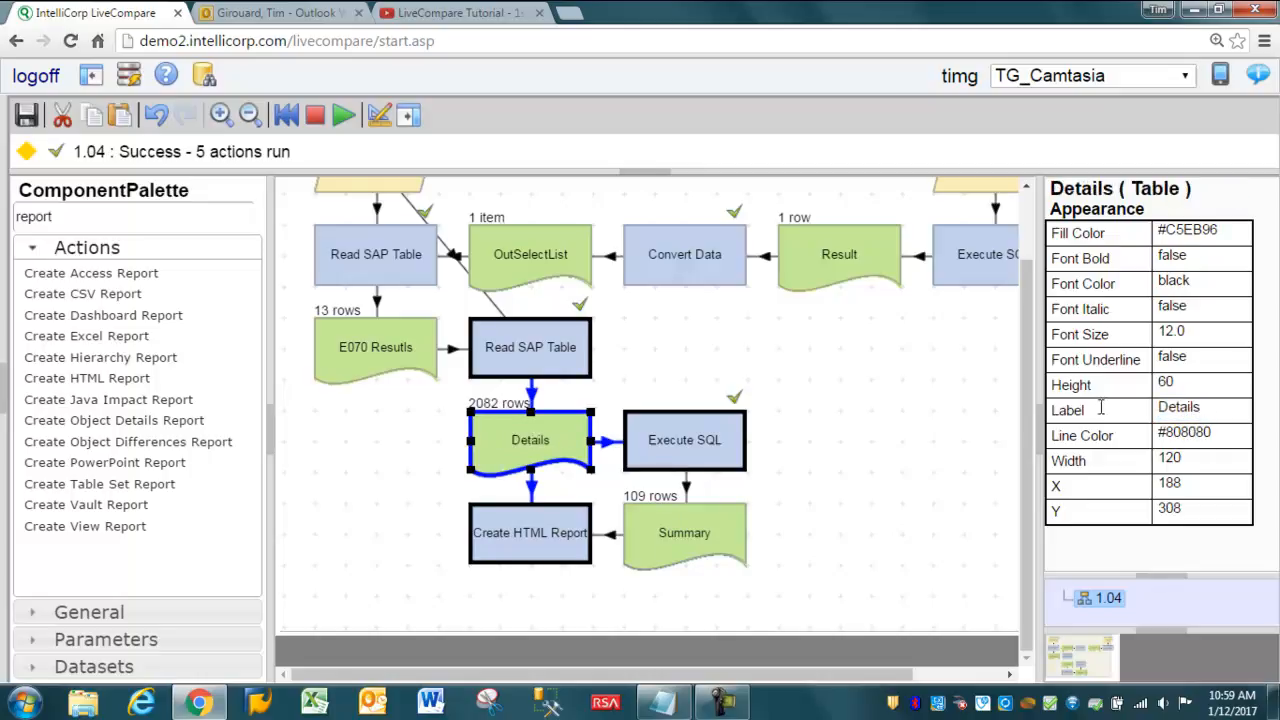
Step: Give the Create HTML Report action a new string output for Report URL and set its Report Name to TPRT RPT
left_click(520, 530)
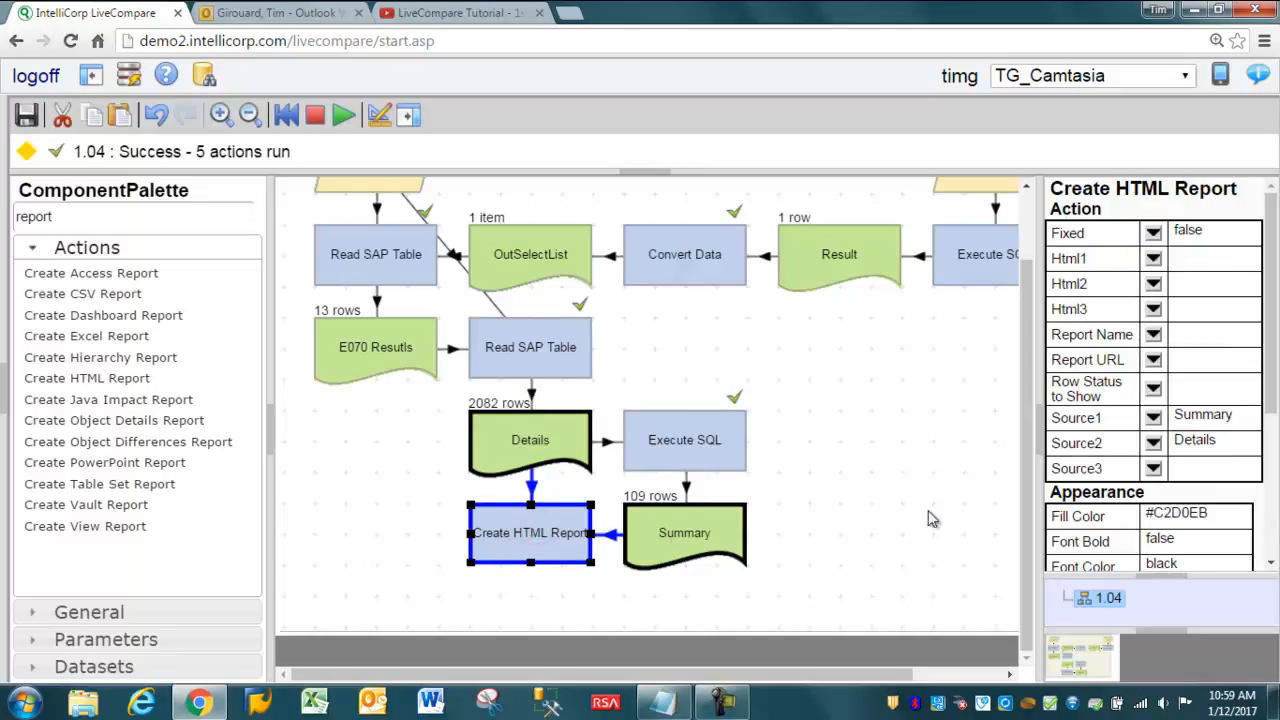
left_click(1153, 360)
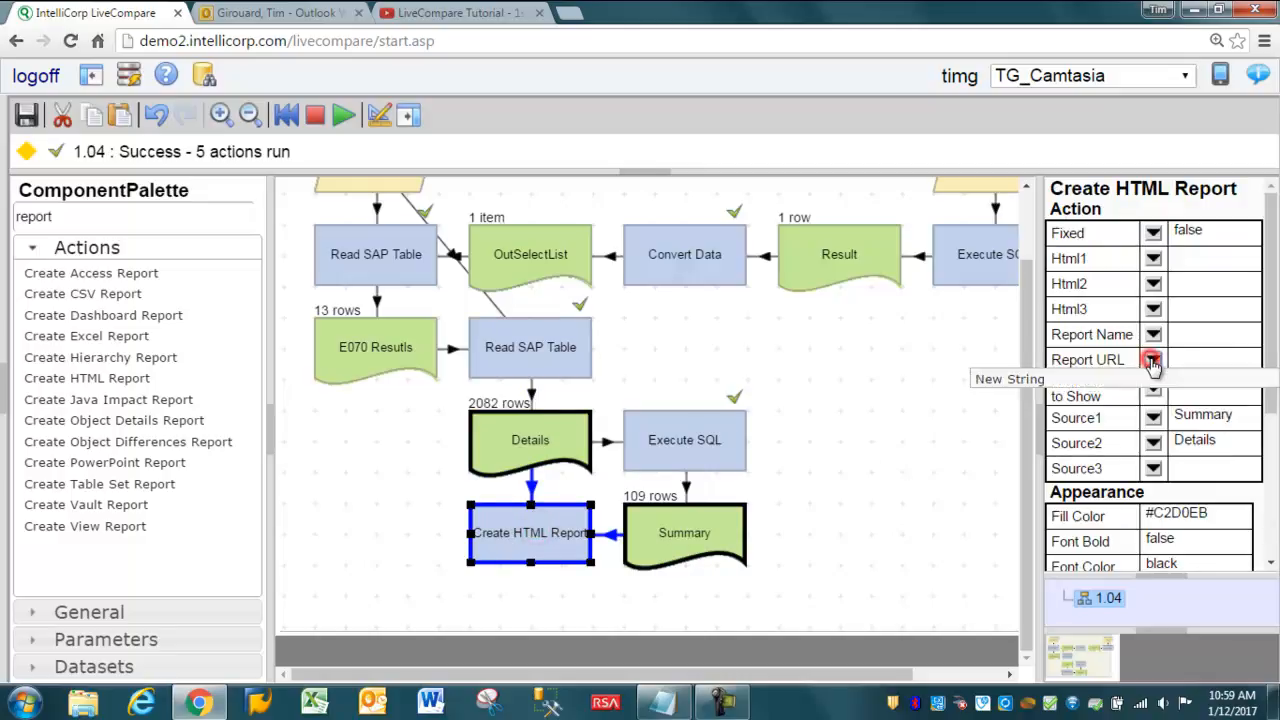
left_click(1030, 381)
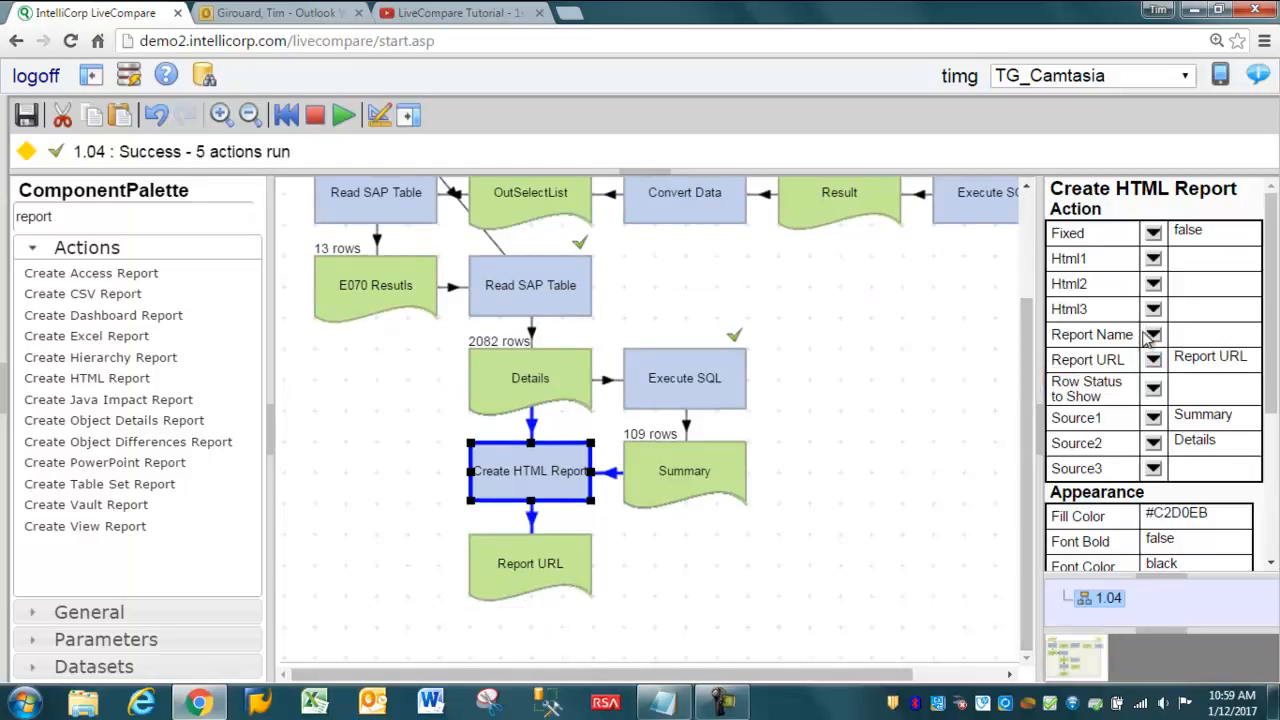
left_click(1153, 335)
left_click(1020, 381)
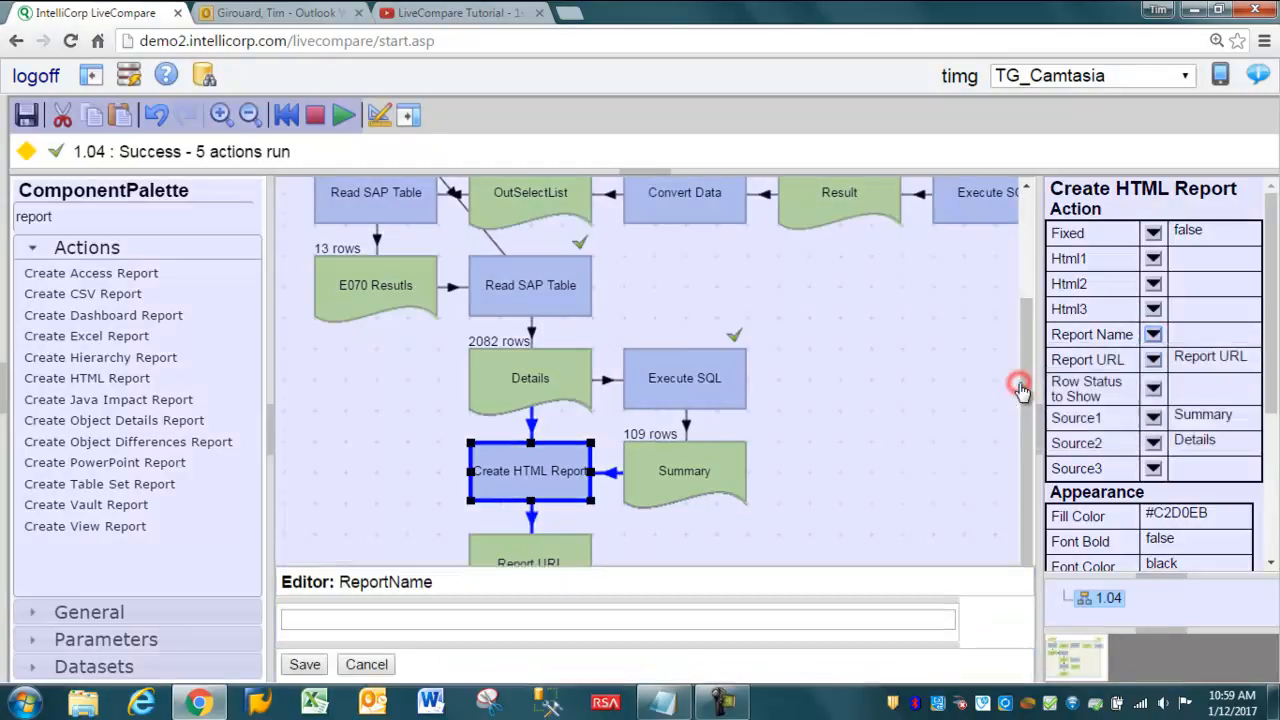
type("TPRT RPT")
left_click(304, 662)
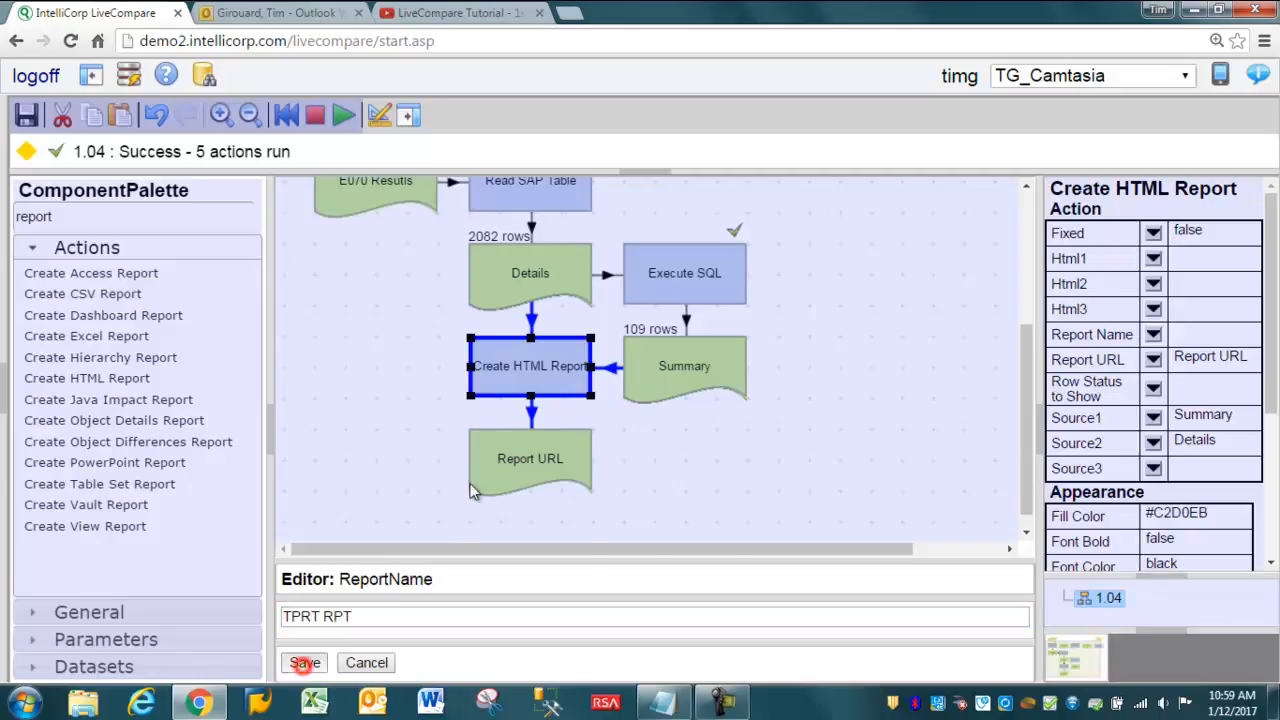
Step: Run the Create HTML Report action, then check the Summary and Details pages of the report and close it
left_click(501, 479)
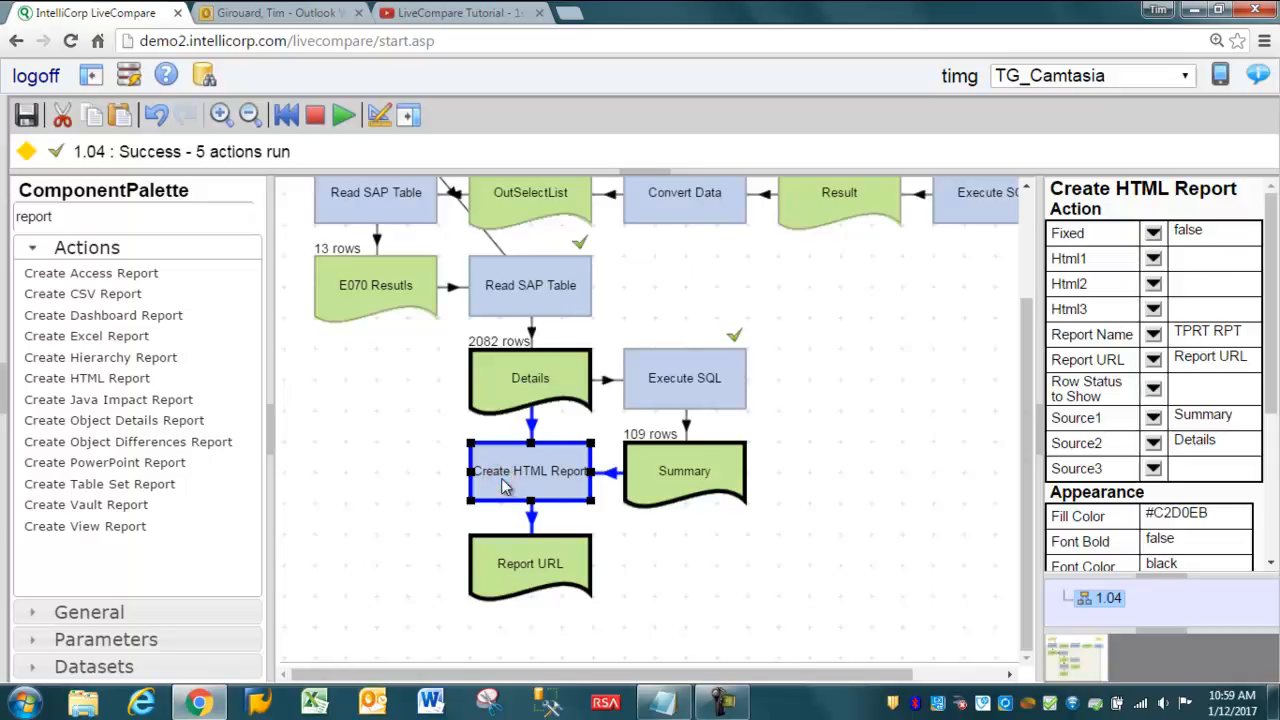
double_click(512, 560)
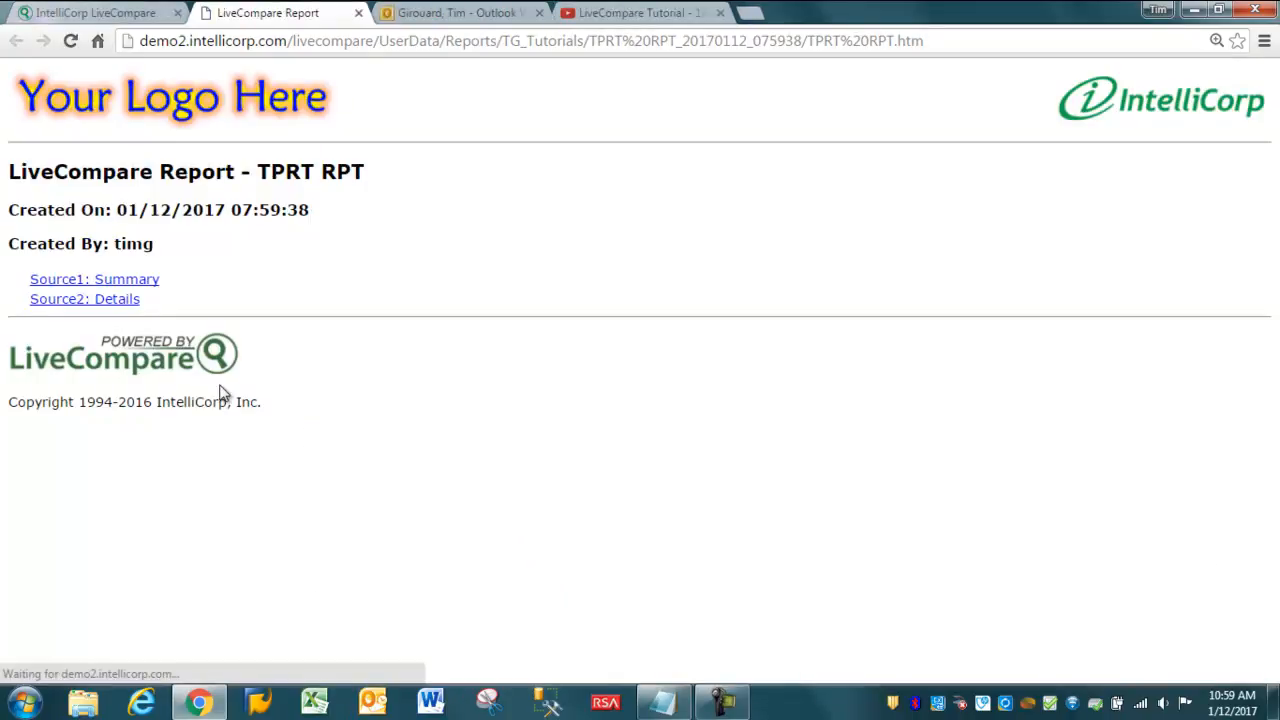
left_click(100, 279)
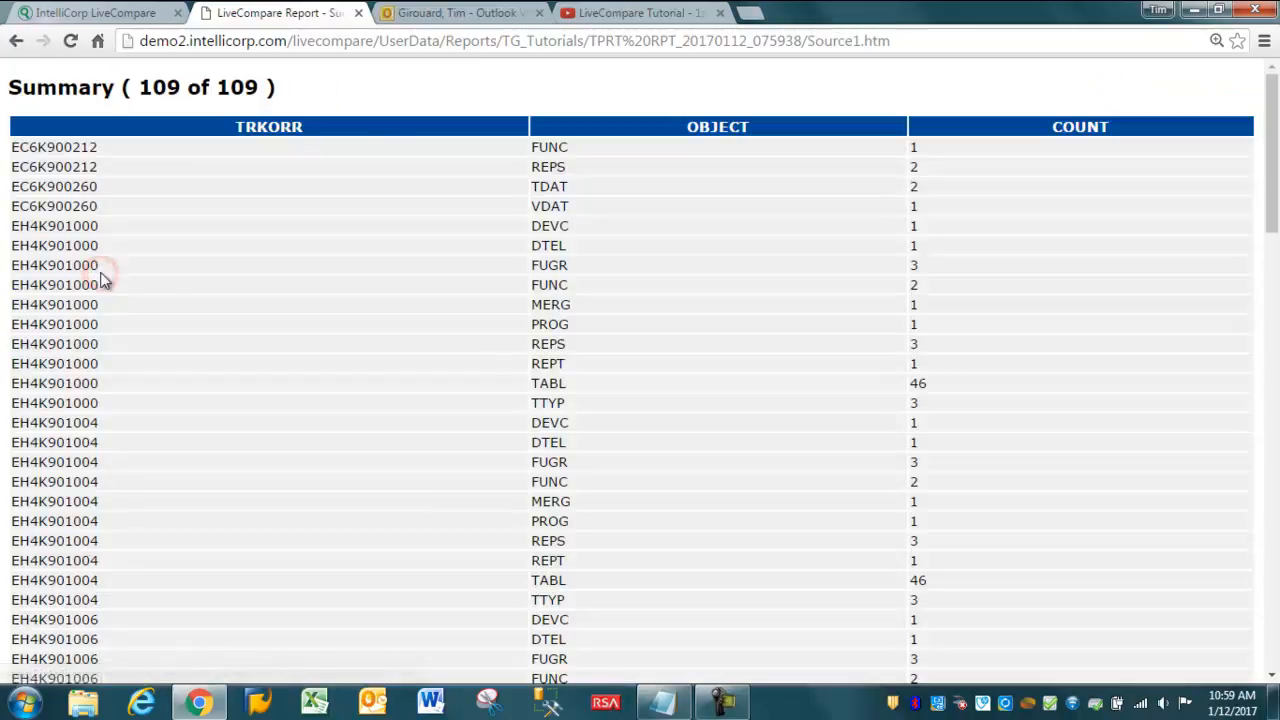
key("alt+Left")
left_click(100, 300)
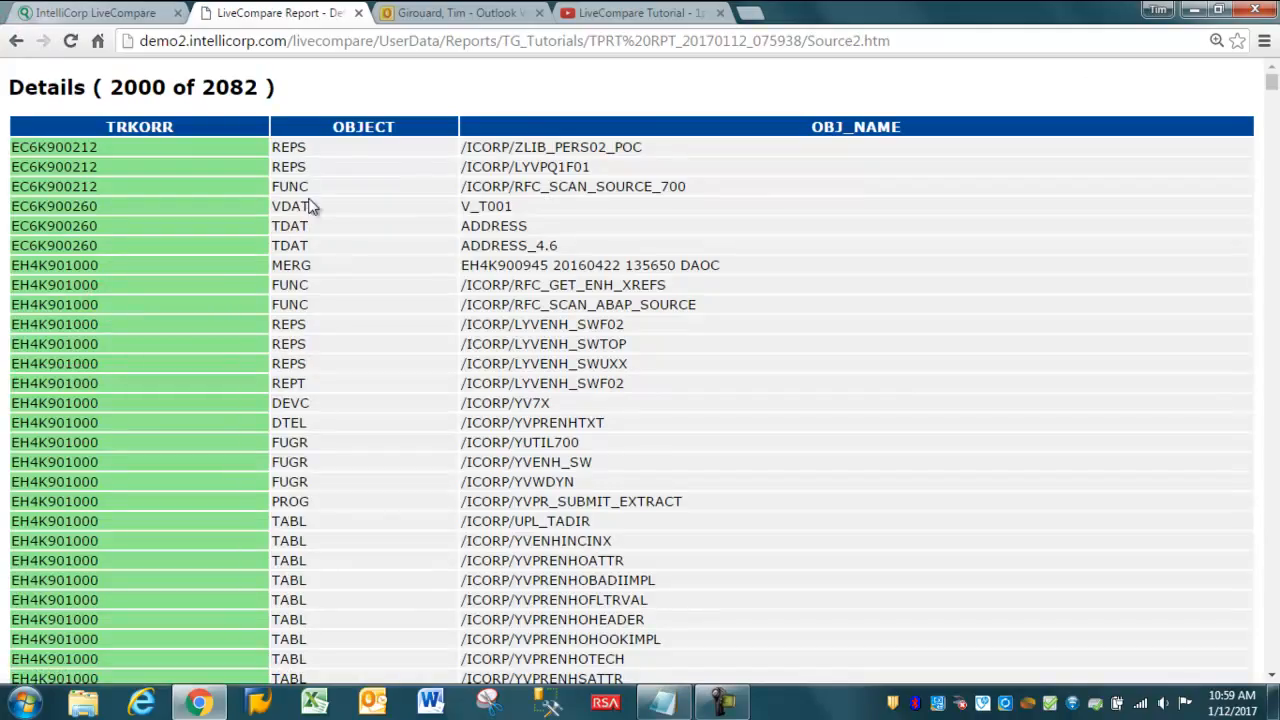
left_click(17, 41)
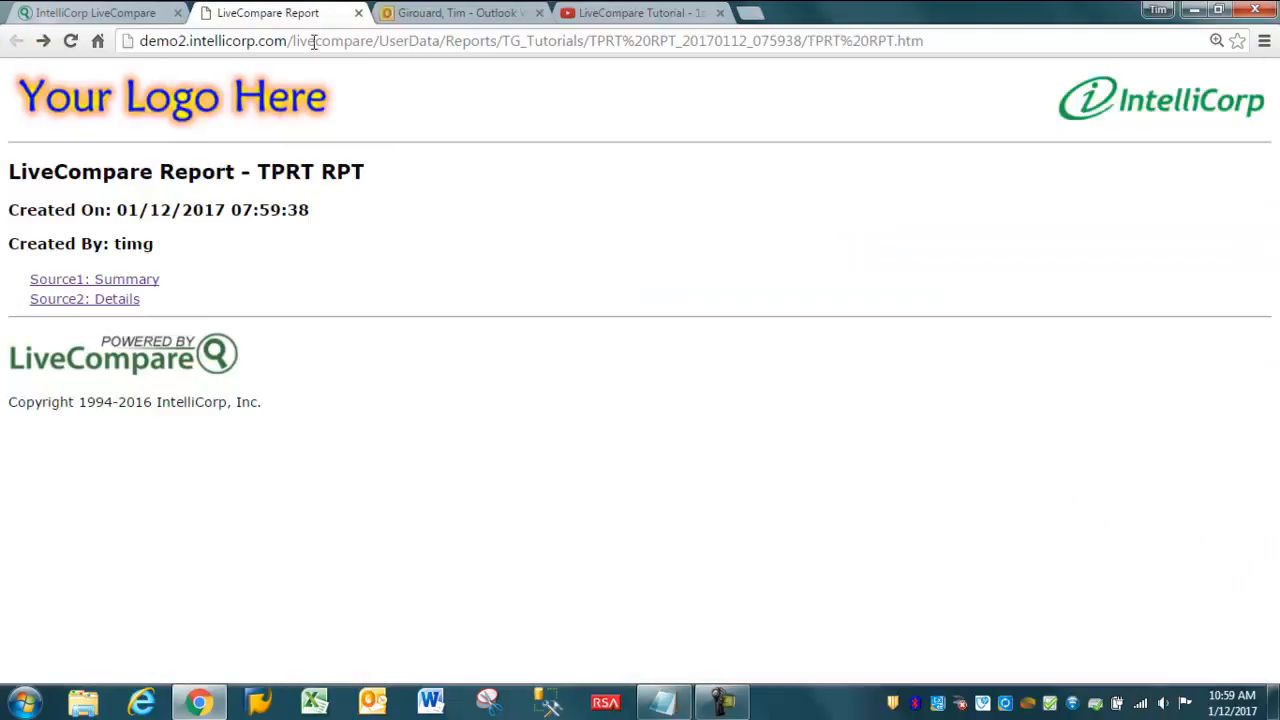
left_click(353, 15)
left_click(548, 483)
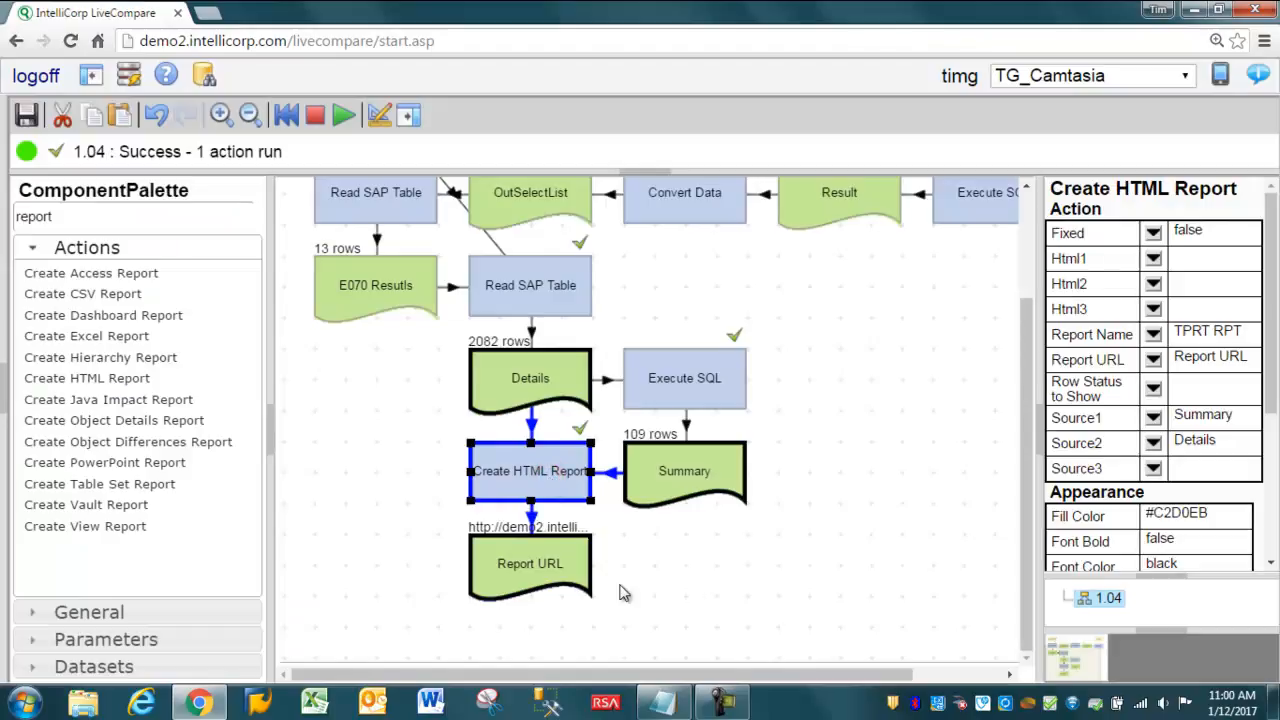
Step: Relabel the RFC Destination parameter as Select System
scroll(1020, 545, "up", 3)
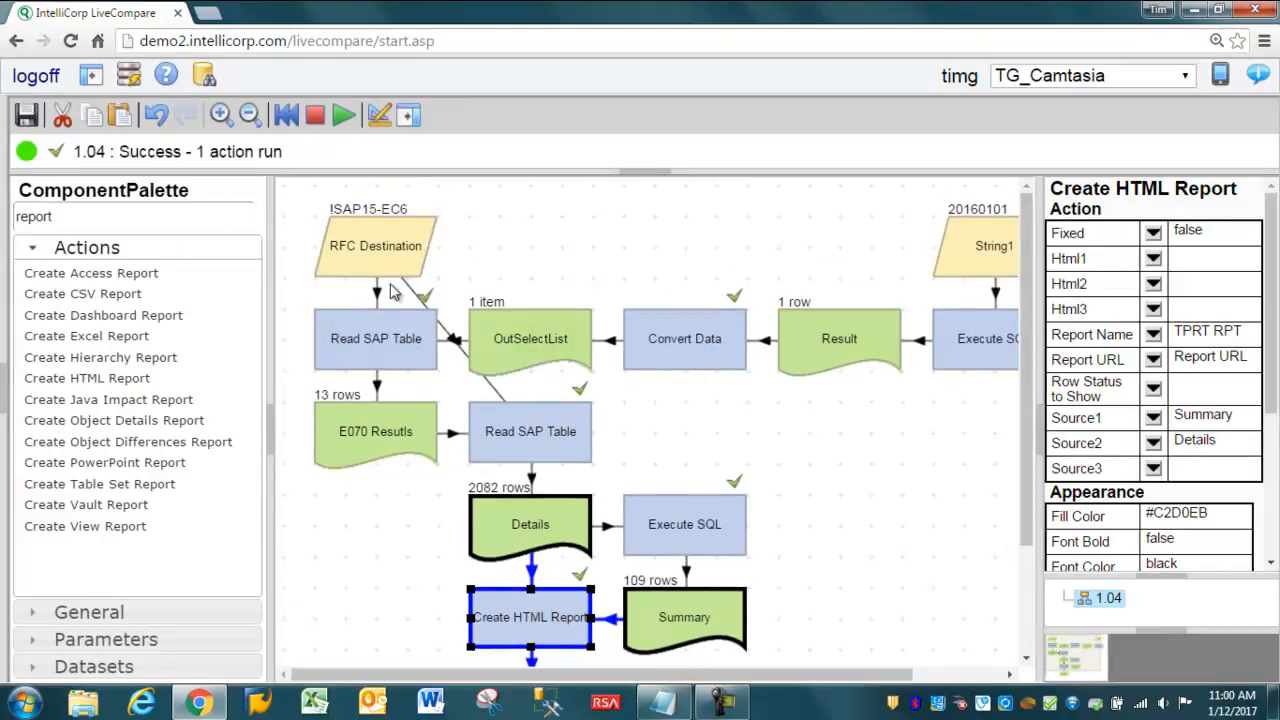
left_click(361, 239)
left_click(984, 262)
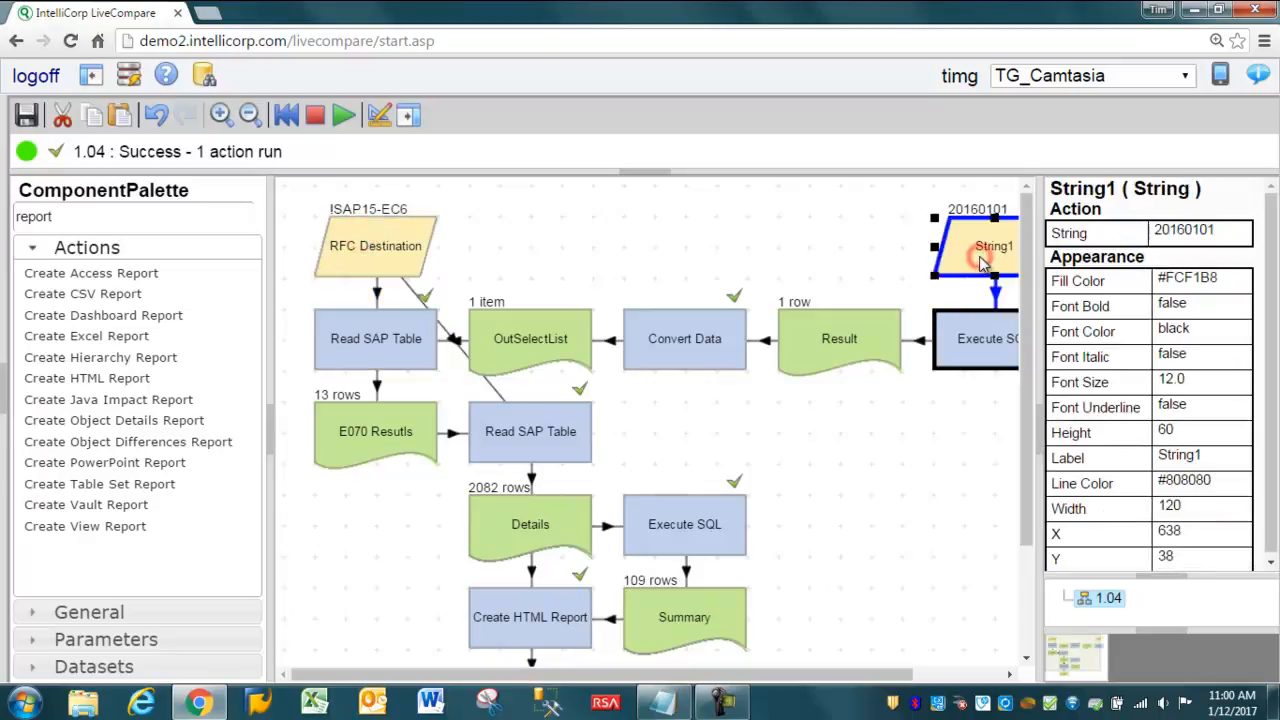
left_click(373, 252)
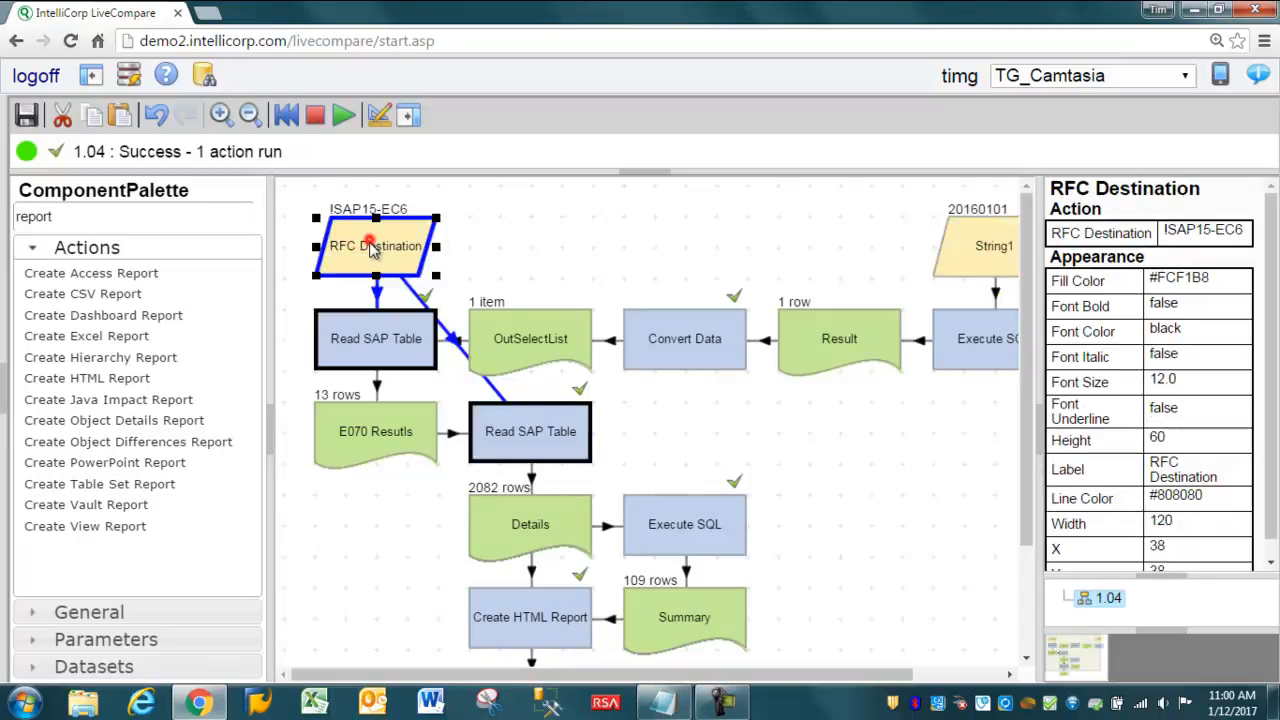
left_click(1175, 480)
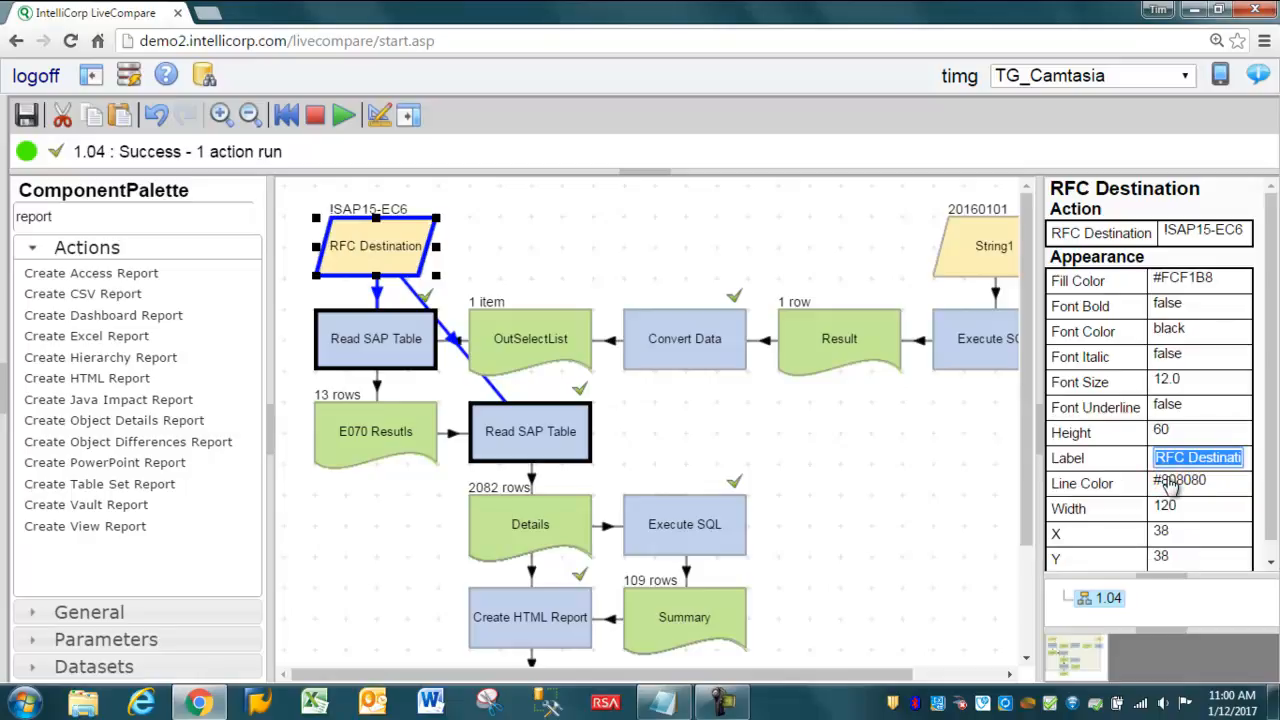
type("Select System")
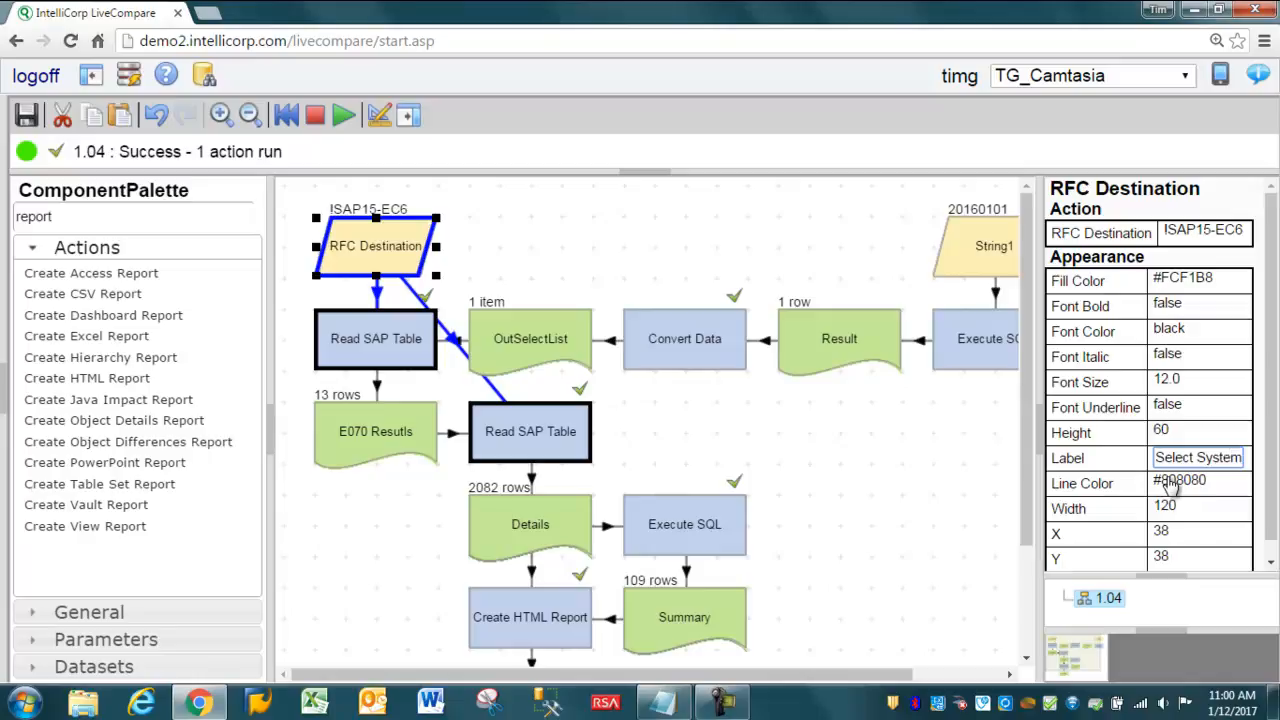
key("Return")
Step: Relabel the String1 parameter as Transports Created On or After this date
left_click(994, 252)
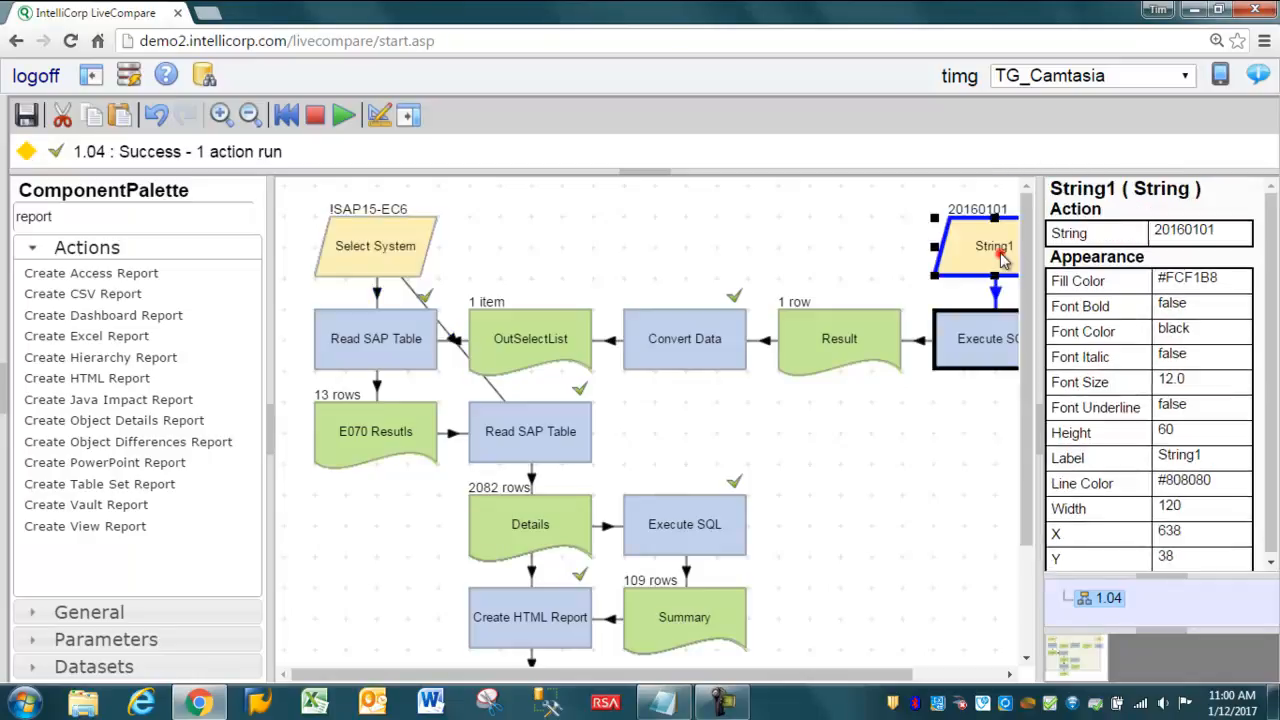
left_click(1188, 455)
type("Transports")
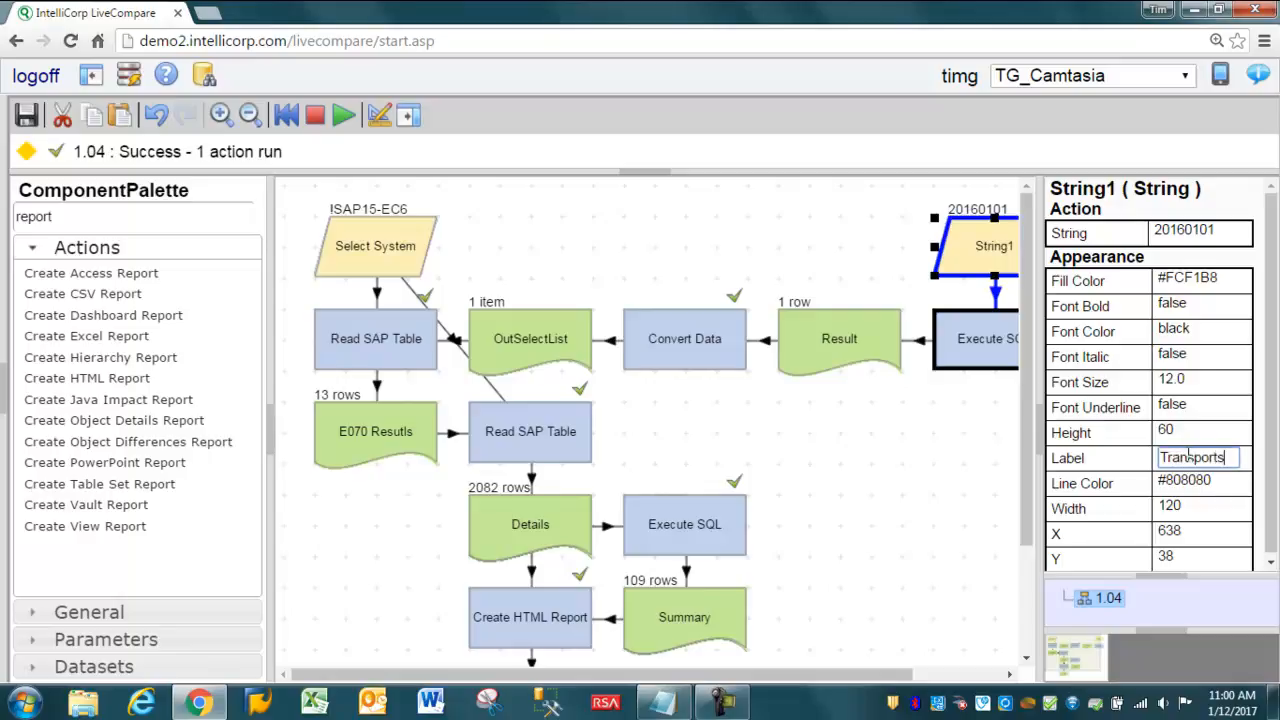
type(" Created On or After this date")
key("BackSpace")
key("Return")
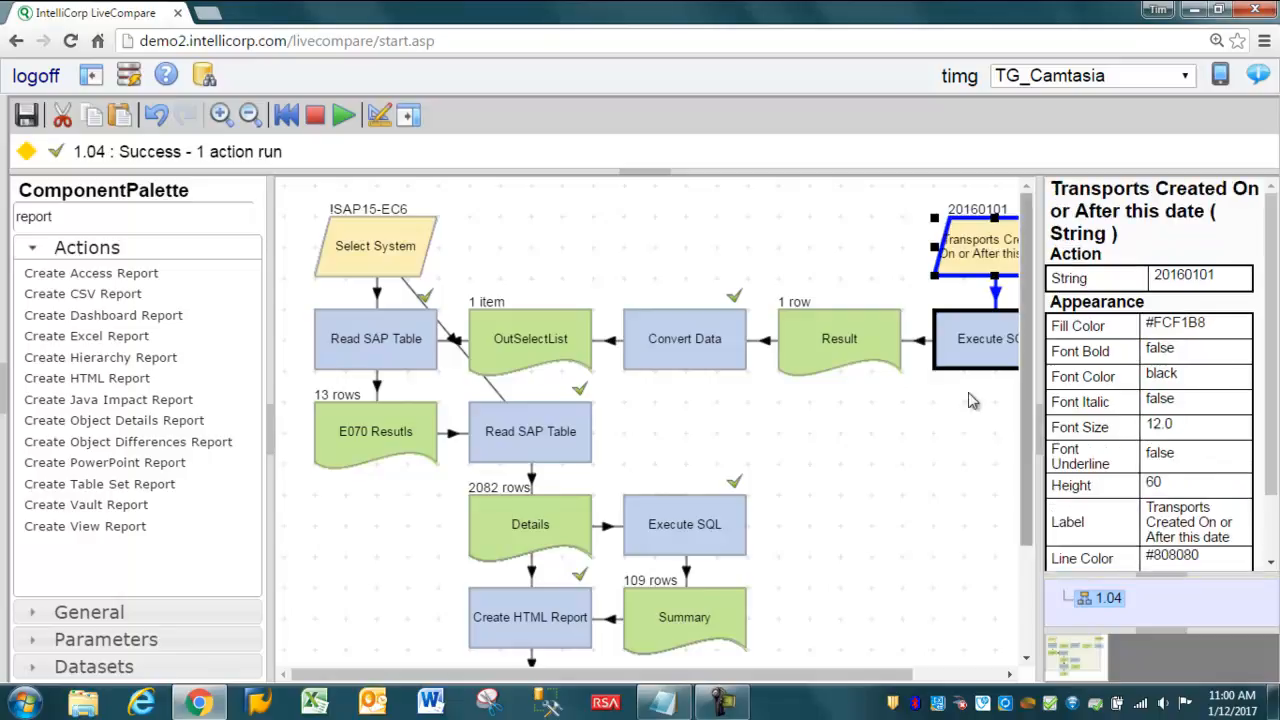
Step: Show the workspace tree beside the diagram and save workflow 1.04
left_click(953, 433)
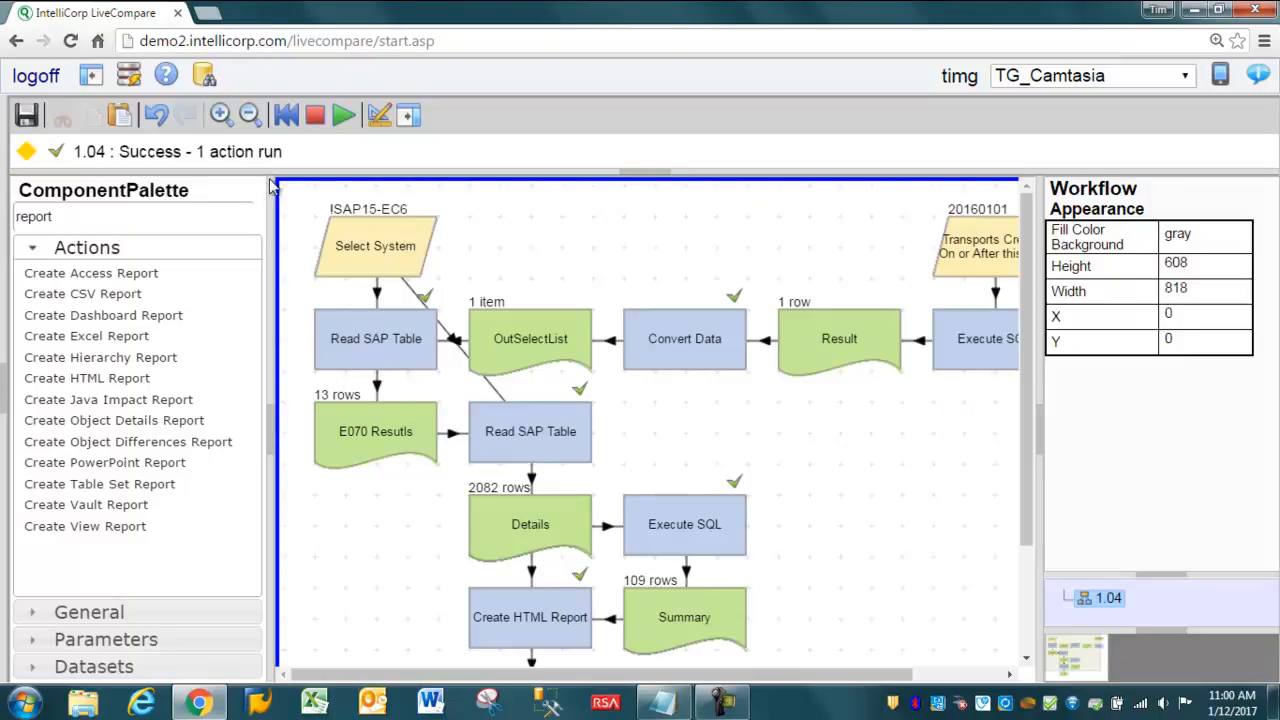
left_click(250, 115)
left_click(810, 456)
left_click(350, 236)
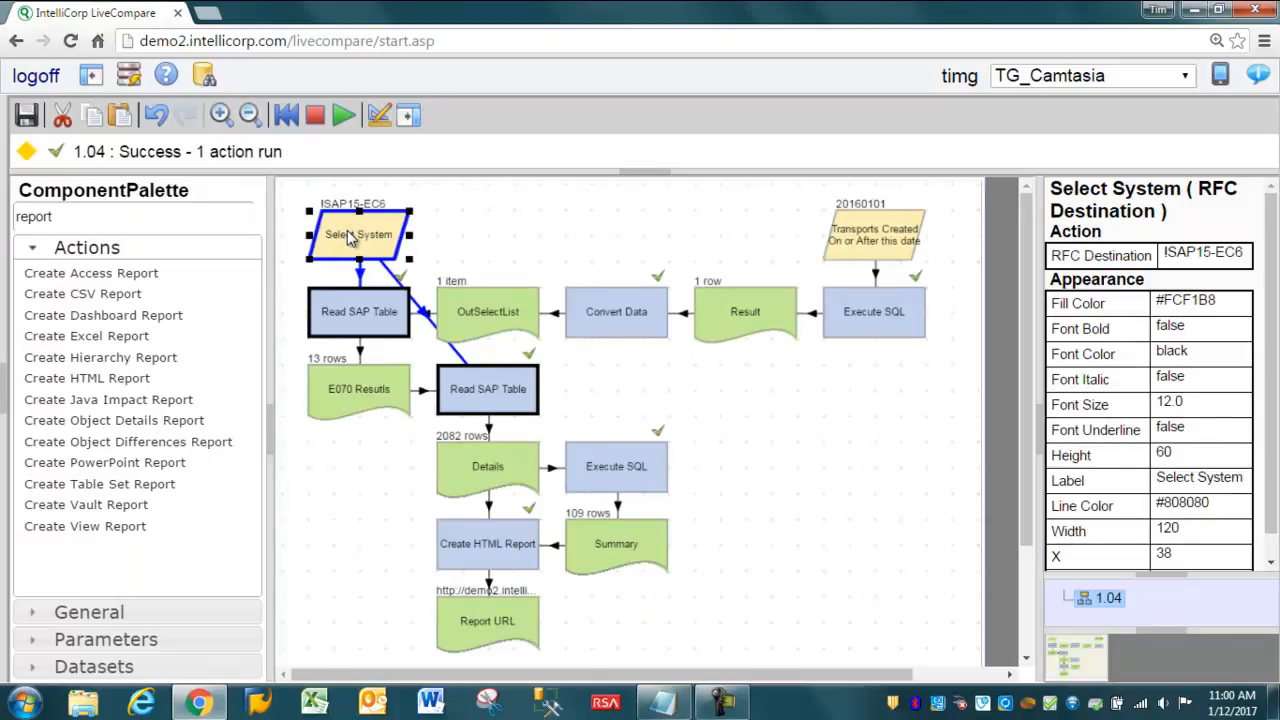
left_click(866, 243)
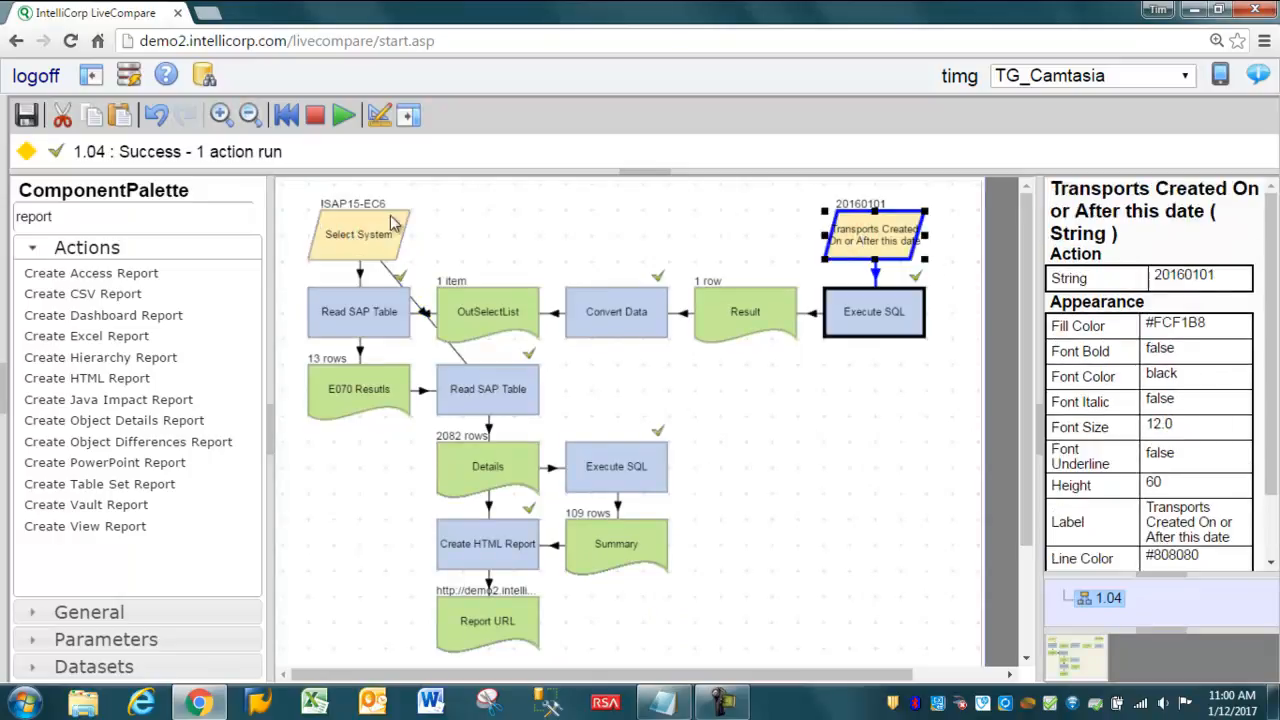
left_click(90, 78)
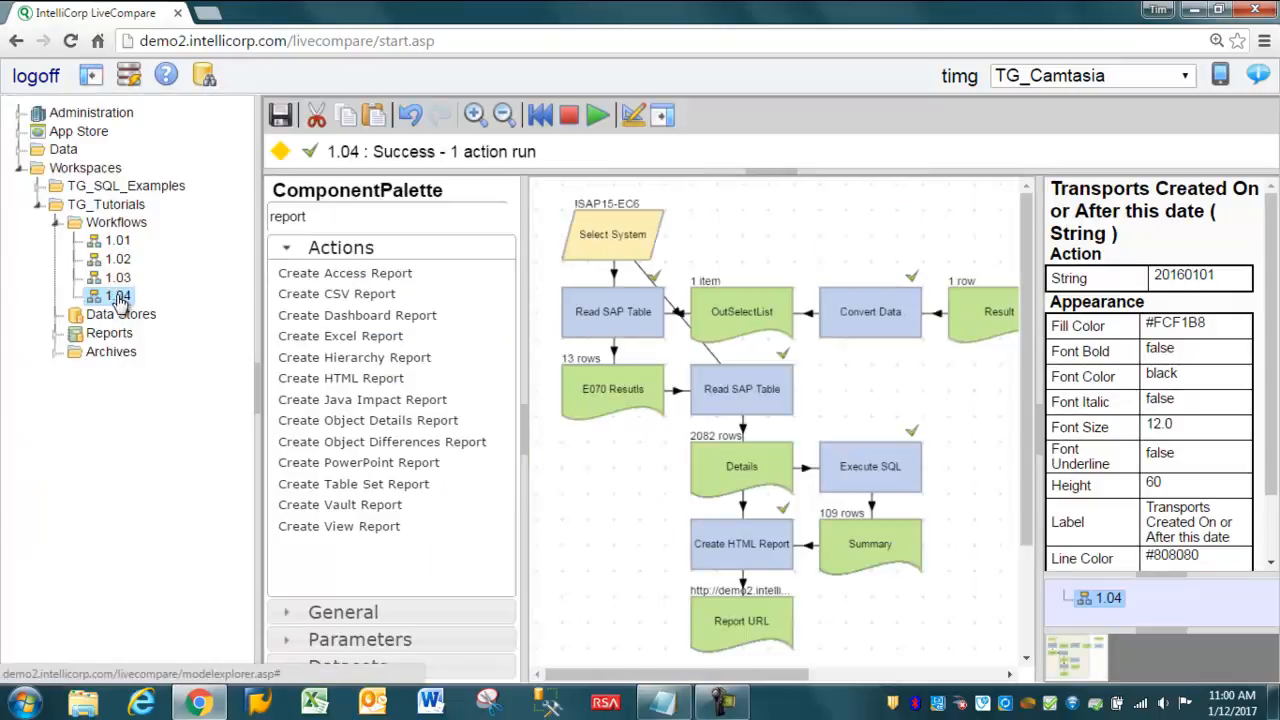
left_click(280, 115)
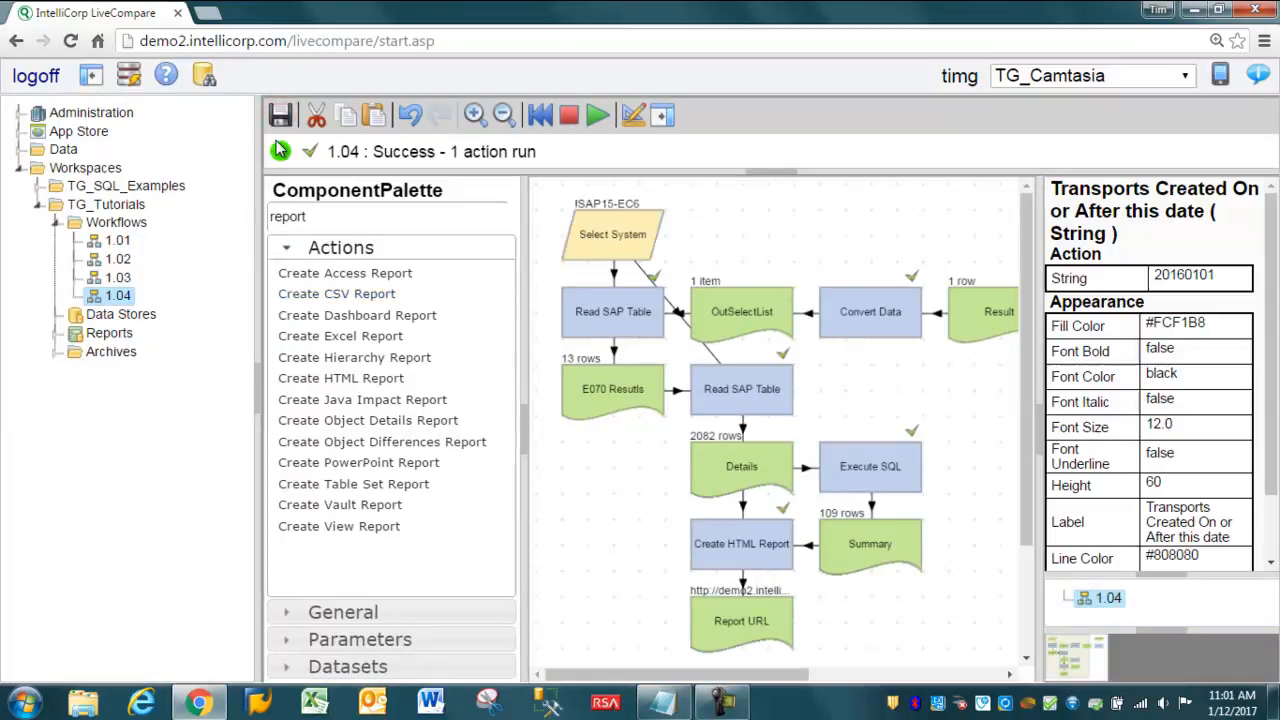
Step: Start registering workflow 1.04 as an app with Select System and Transports Created On or After this date as its input parameters
right_click(105, 298)
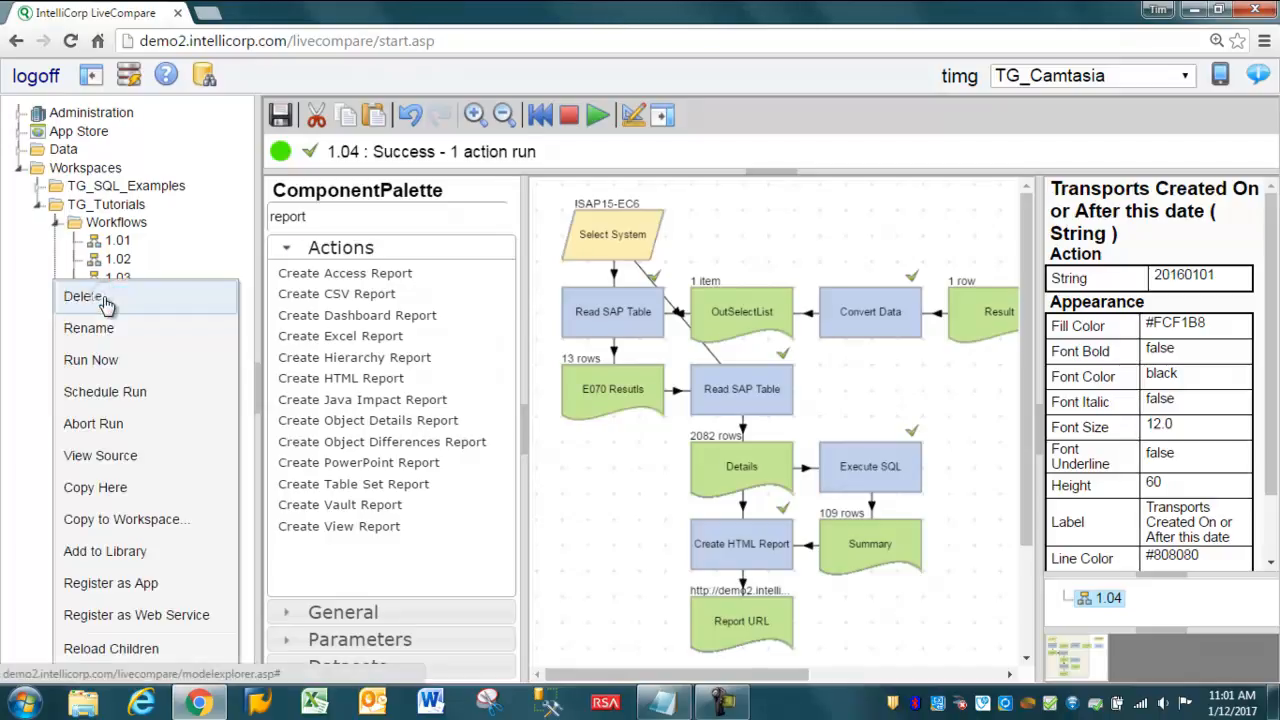
left_click(103, 586)
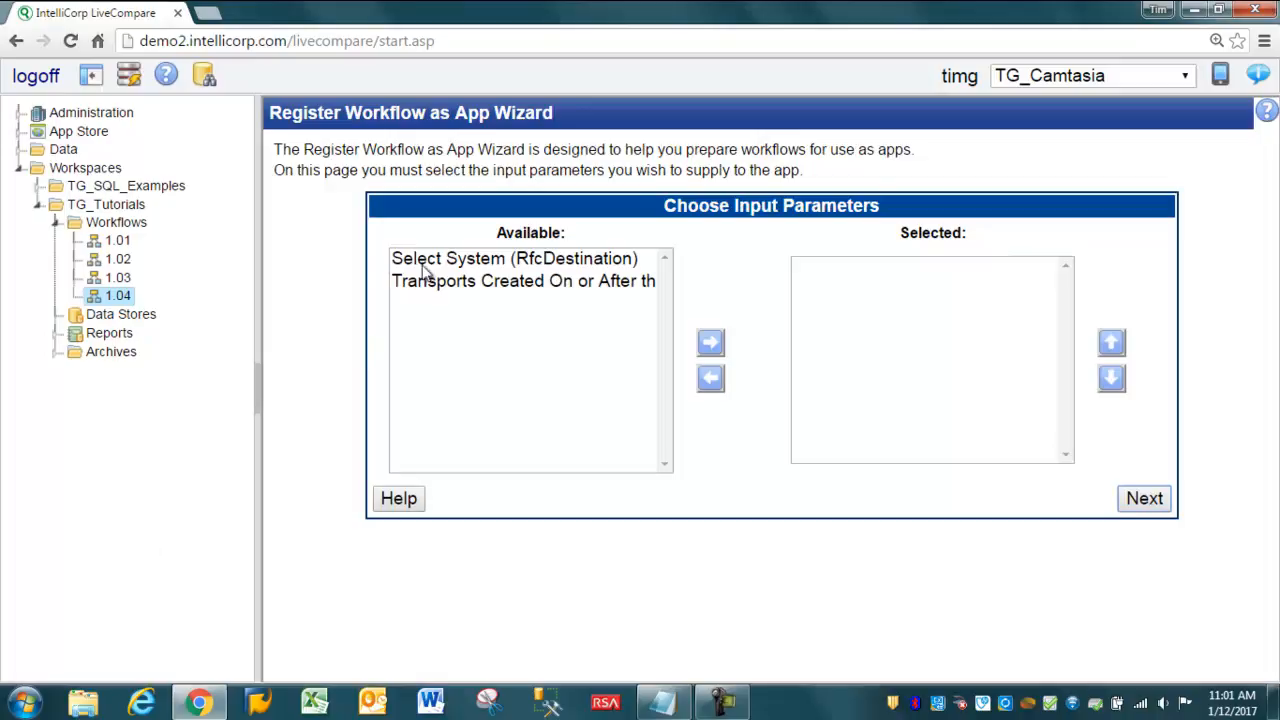
left_click(417, 260)
left_click(711, 343)
left_click(557, 262)
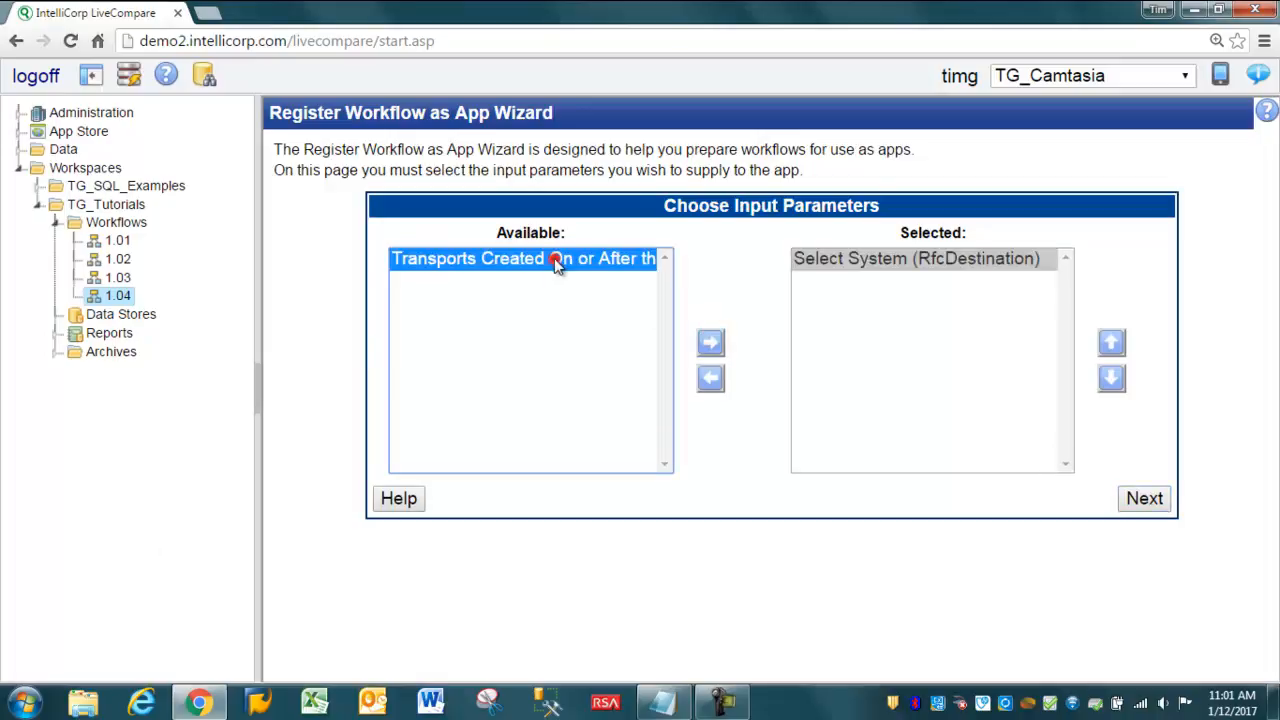
left_click(711, 345)
left_click(1160, 503)
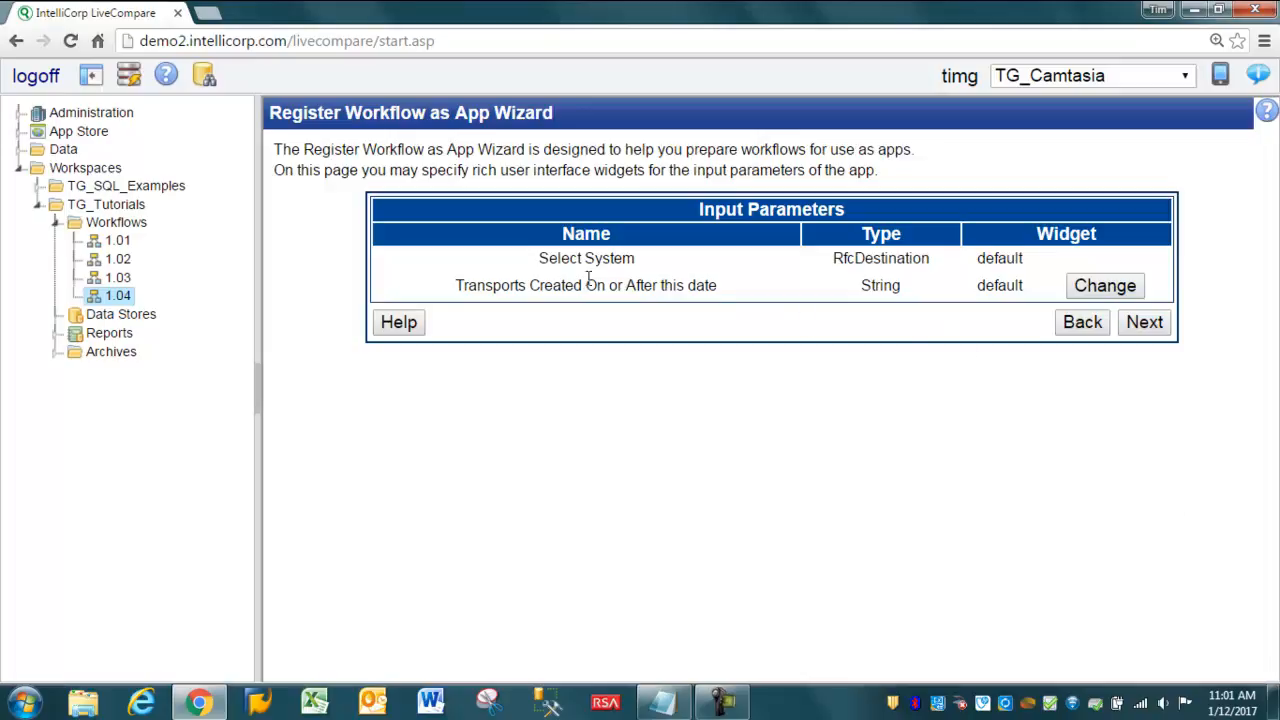
Step: Give the Transports Created On or After this date parameter a Date widget with output format yyyymmdd, initialized with the current date
left_click_drag(462, 284, 684, 296)
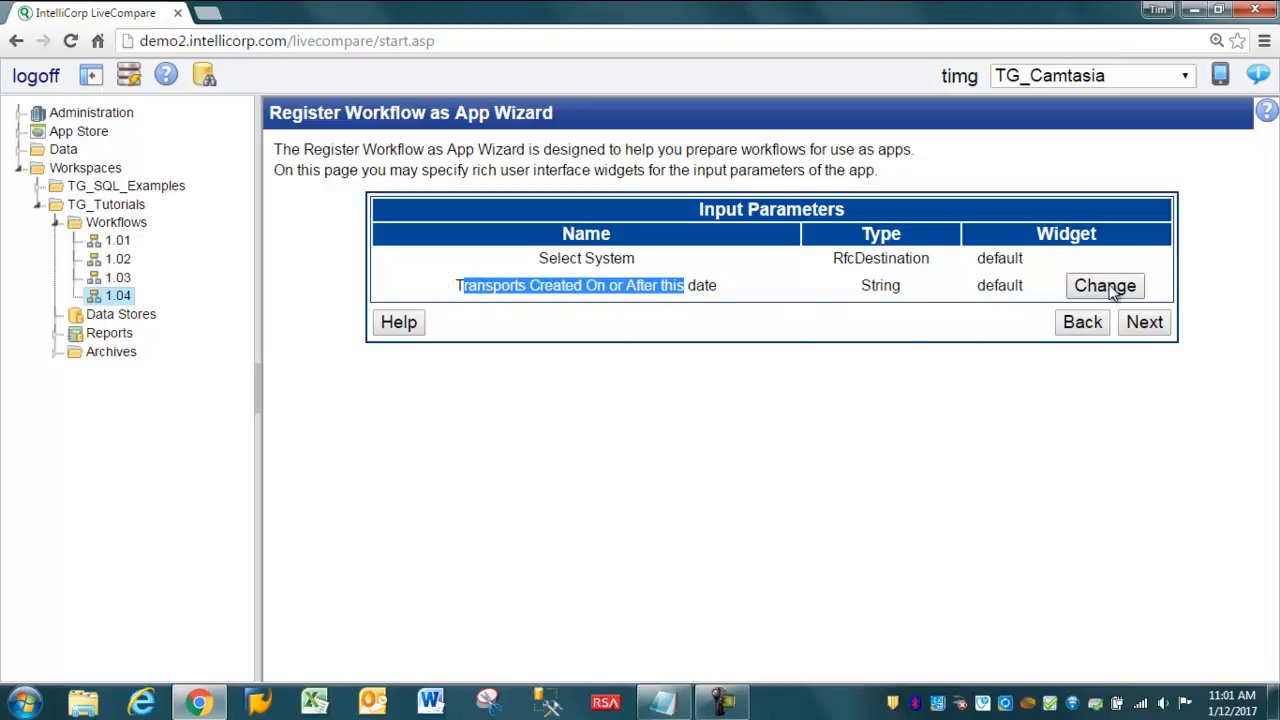
left_click_drag(993, 286, 1108, 300)
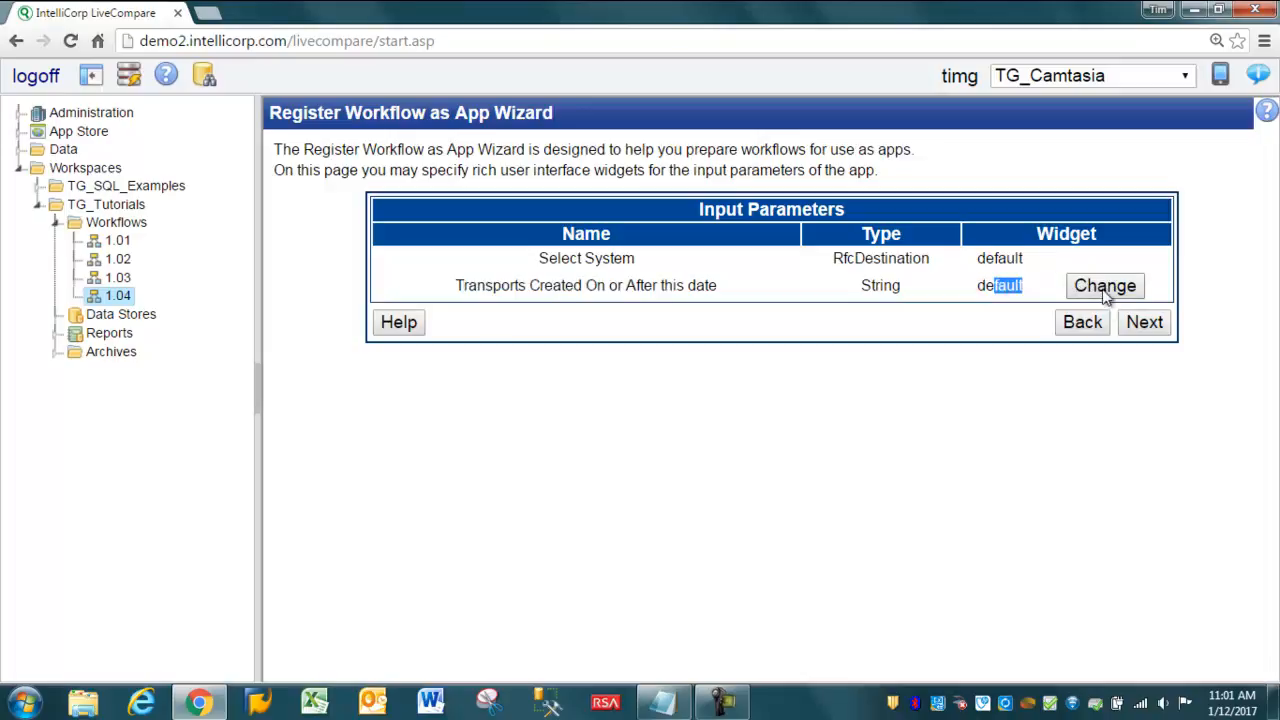
left_click(1103, 289)
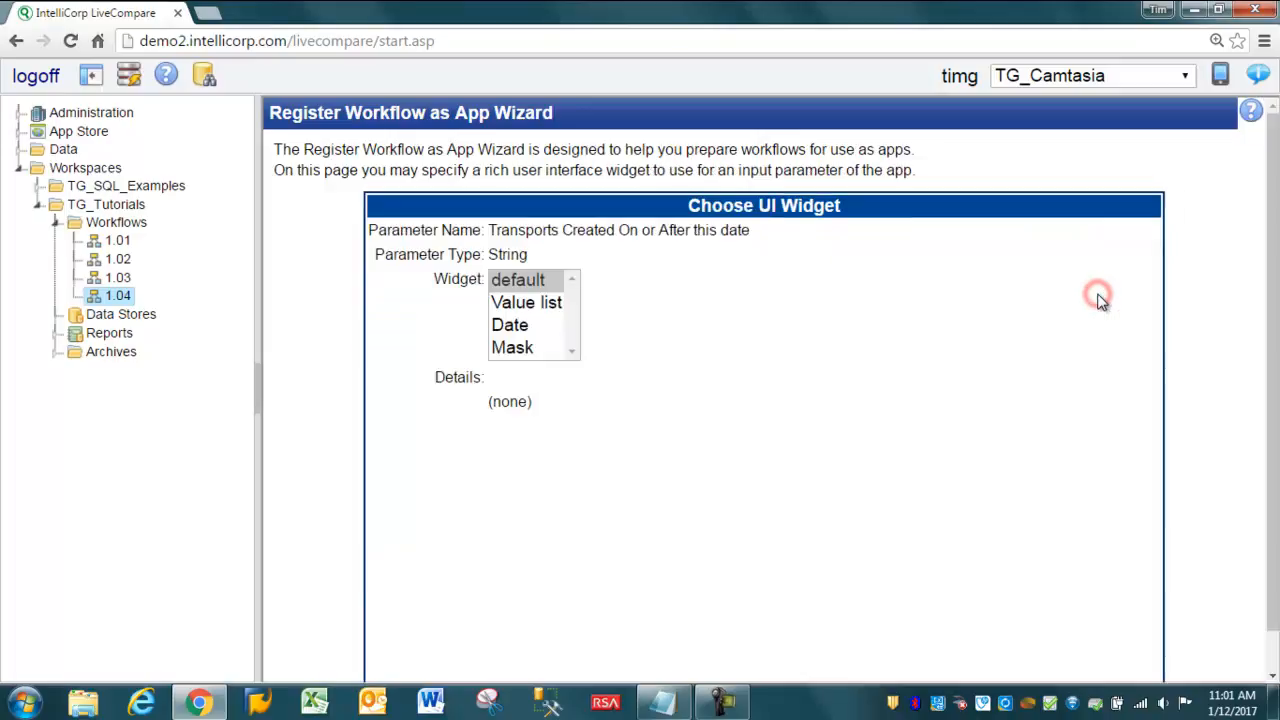
left_click(512, 328)
left_click_drag(668, 404, 560, 404)
key("Delete")
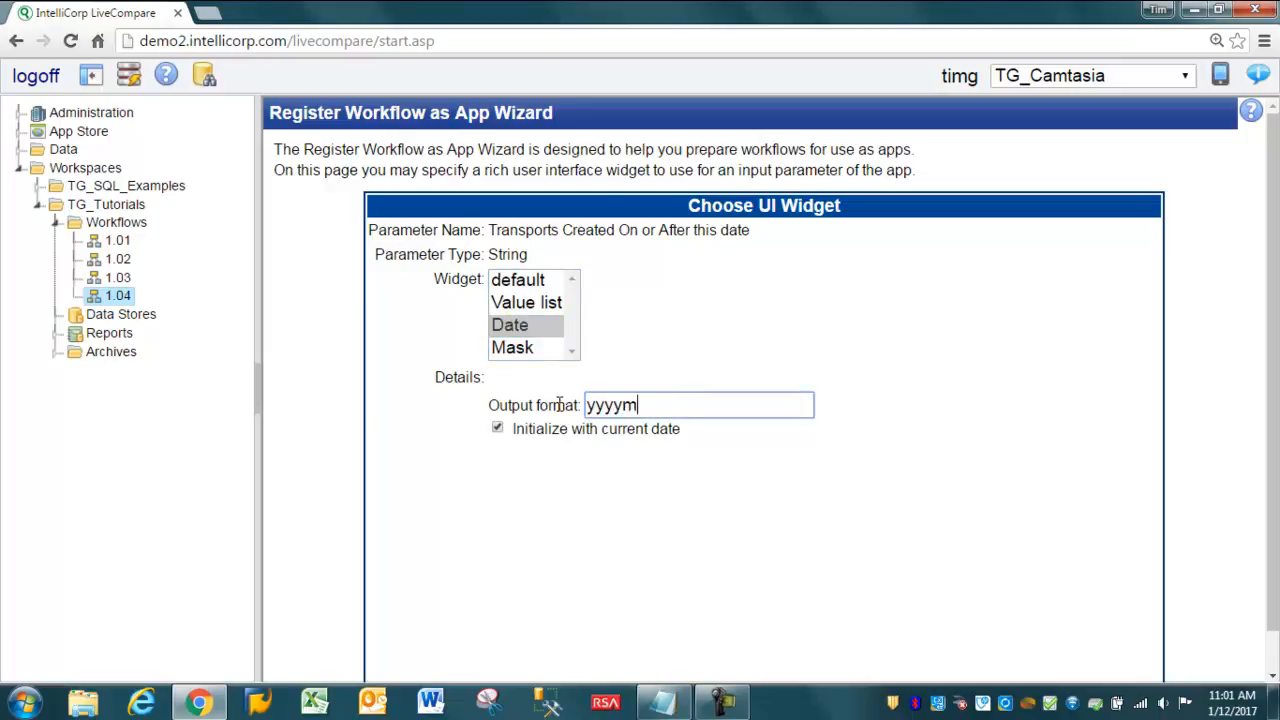
left_click(786, 536)
scroll(785, 538, "down", 1)
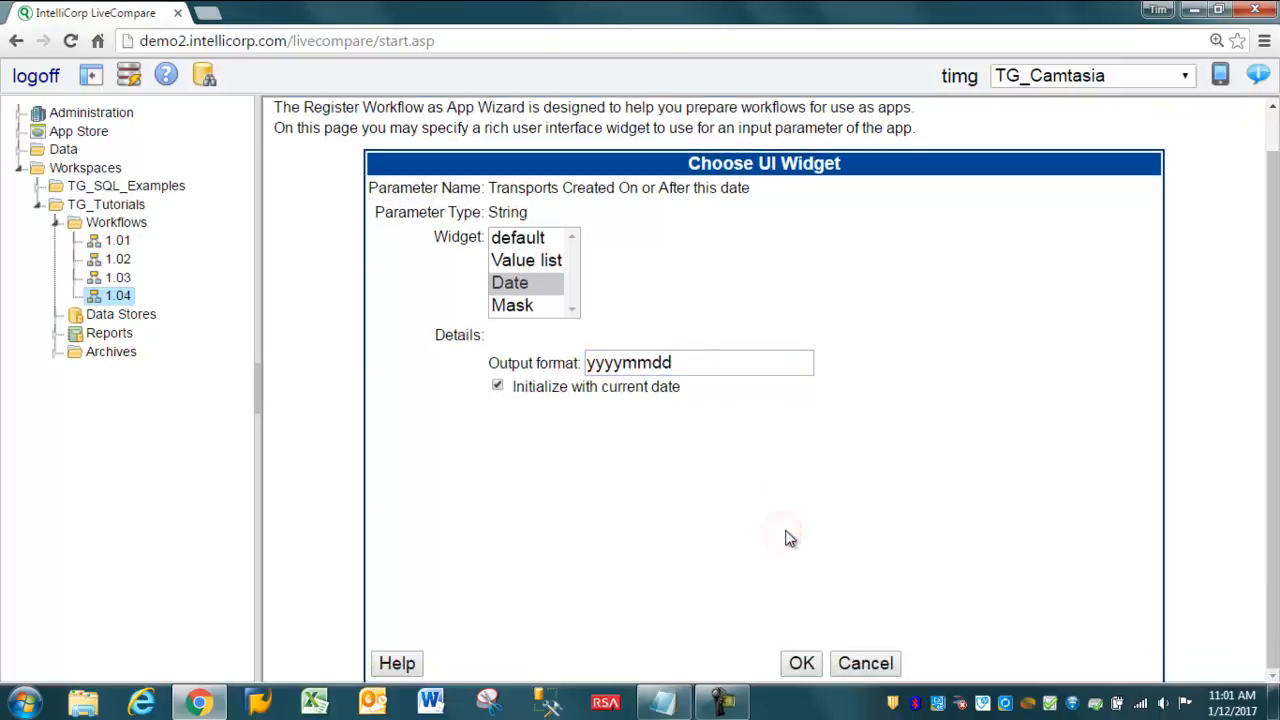
left_click(804, 666)
left_click(1145, 322)
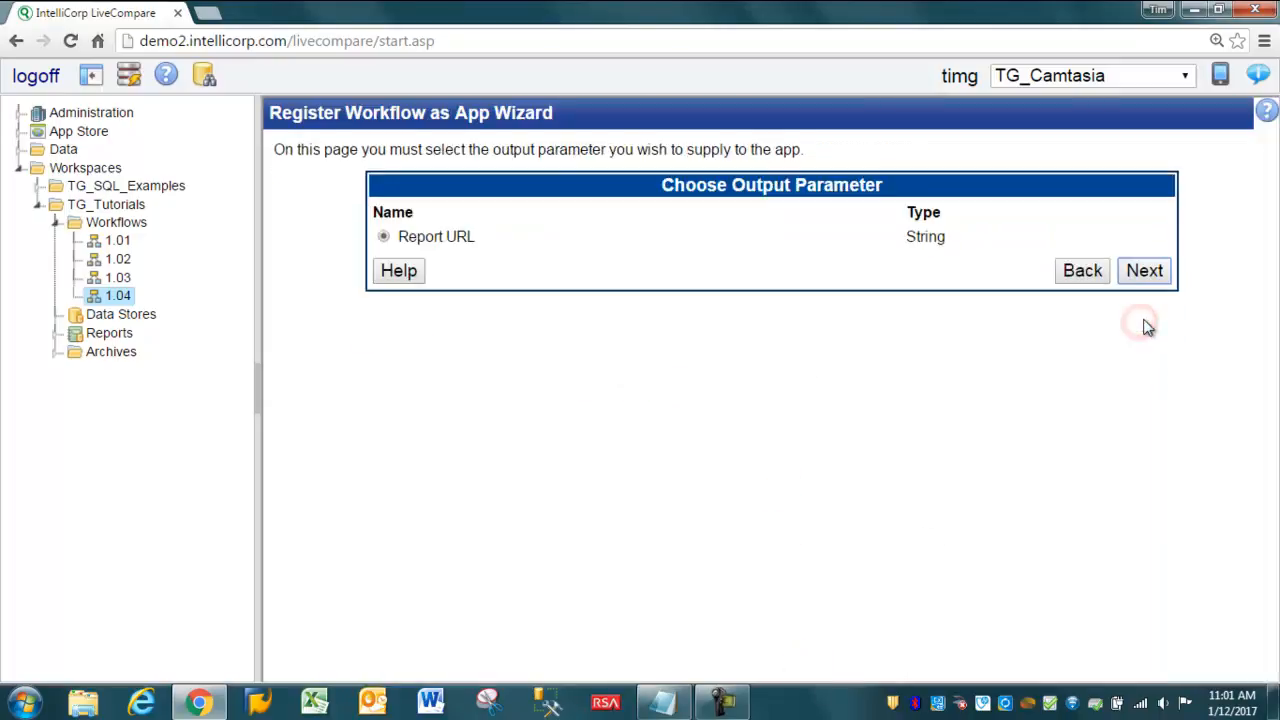
Step: Accept Report URL as the output parameter and name the app 1.04 (TPRT RPT App)
left_click(1140, 276)
left_click(586, 210)
type("(TPRT RPT App")
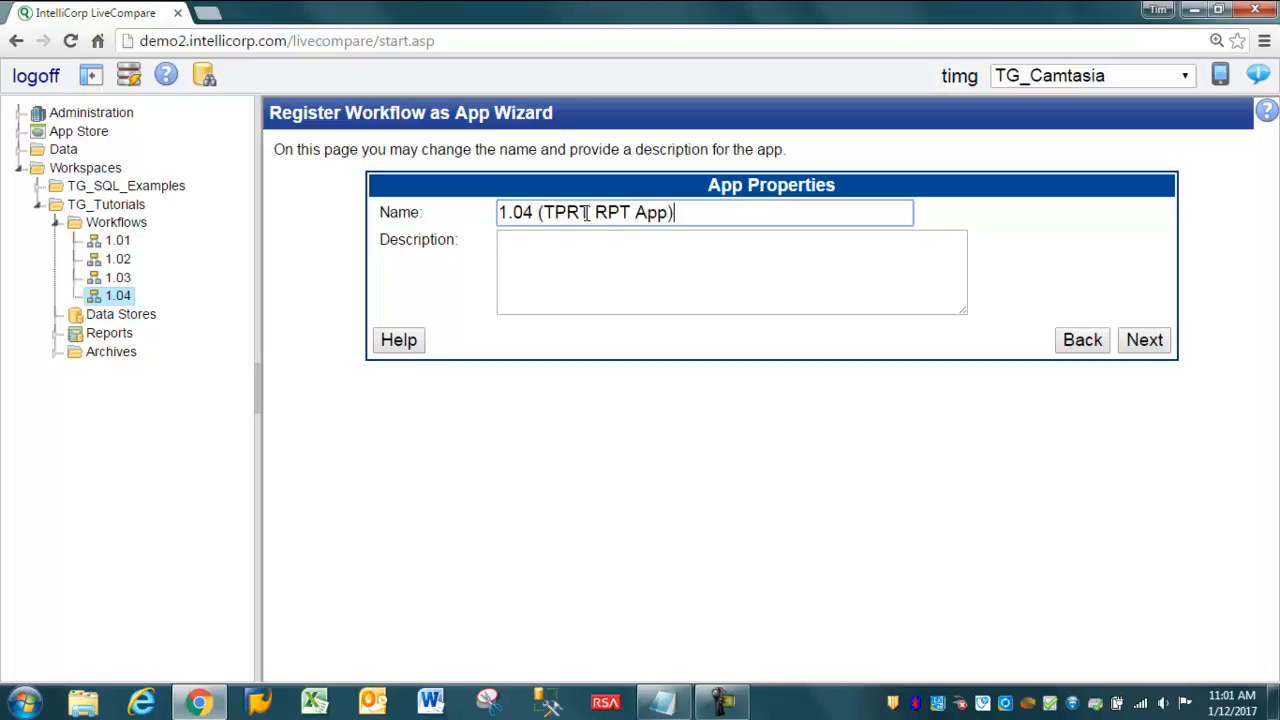
left_click(1145, 340)
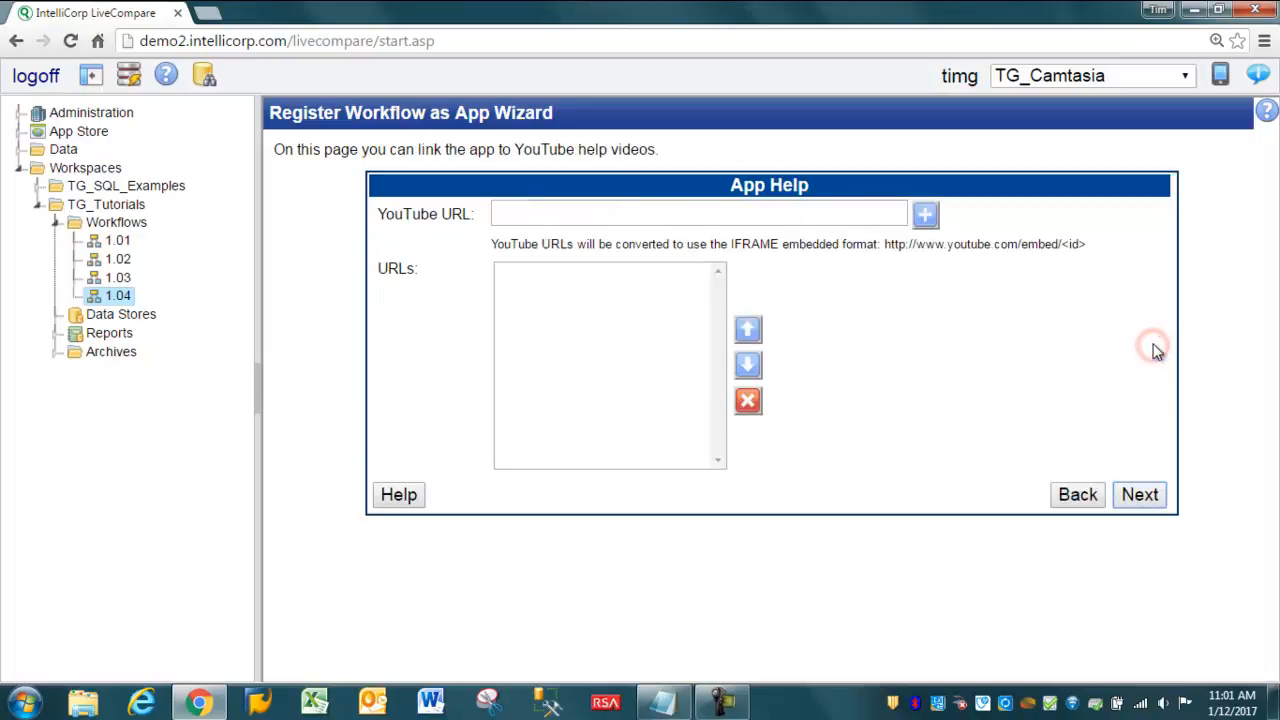
Step: Skip the help videos and choose the green magnifier-over-bar-chart image as the app's icon
left_click(1146, 496)
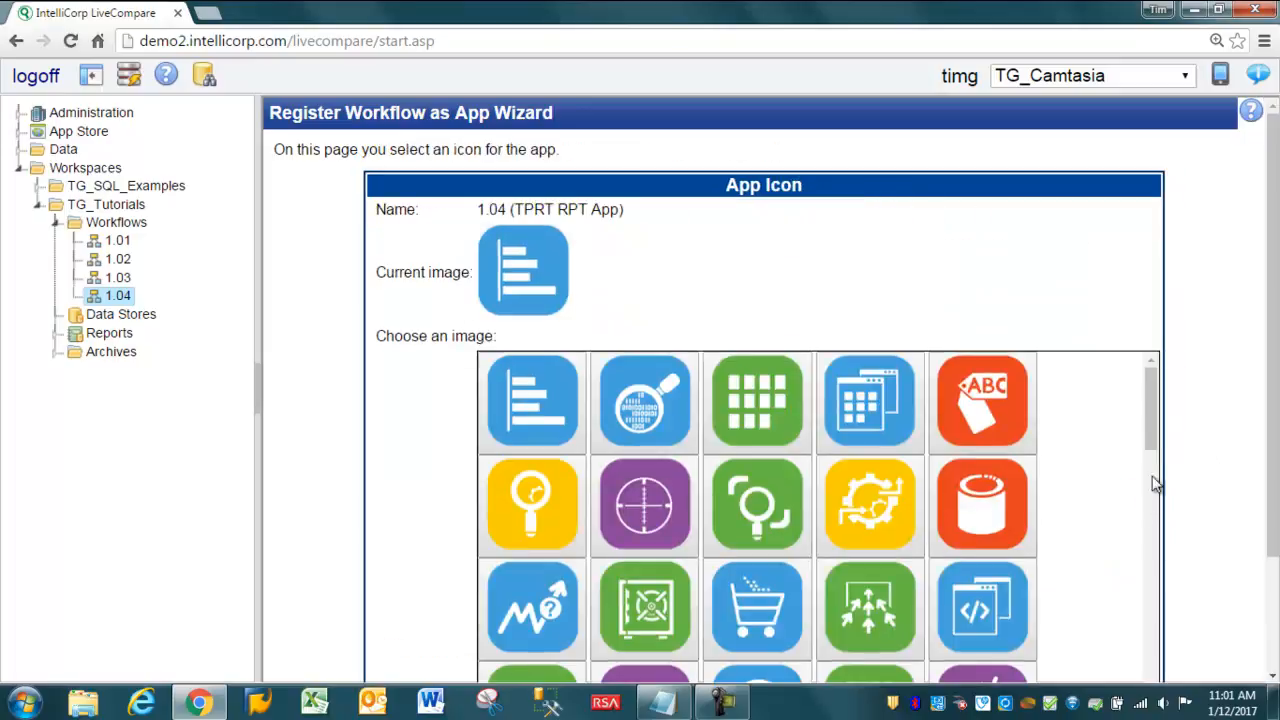
left_click_drag(1147, 418, 1145, 481)
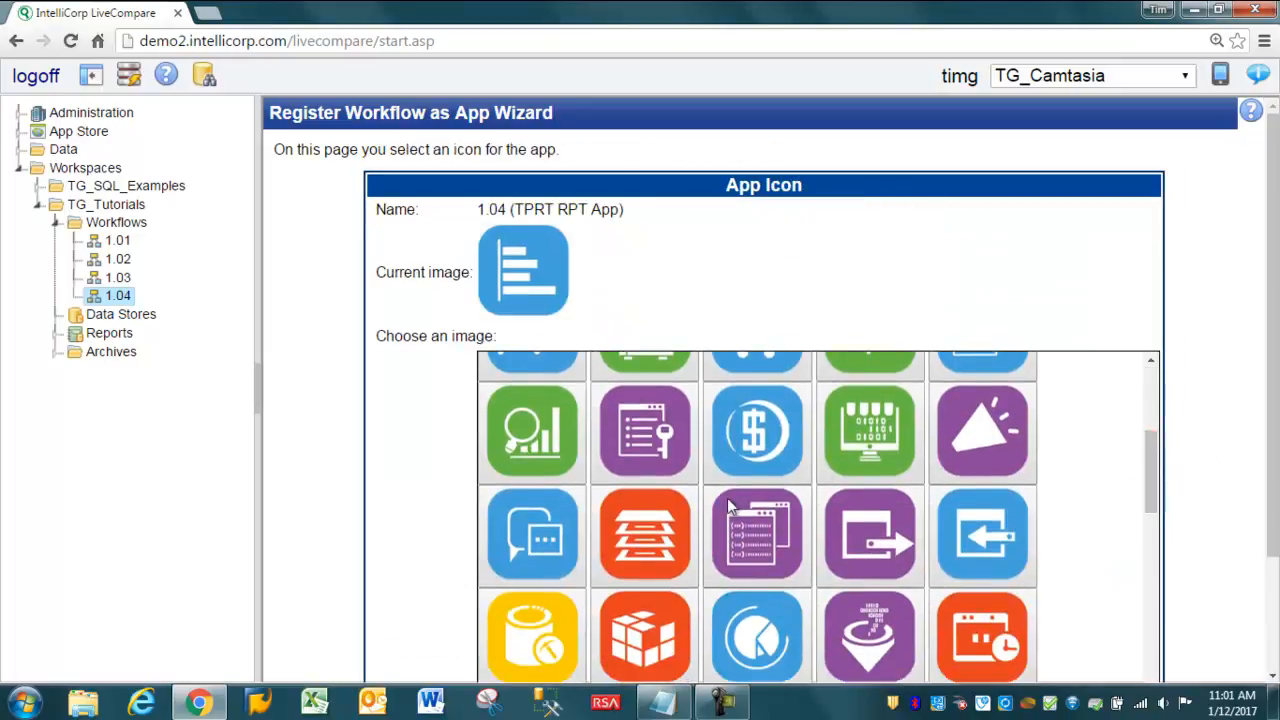
left_click(530, 454)
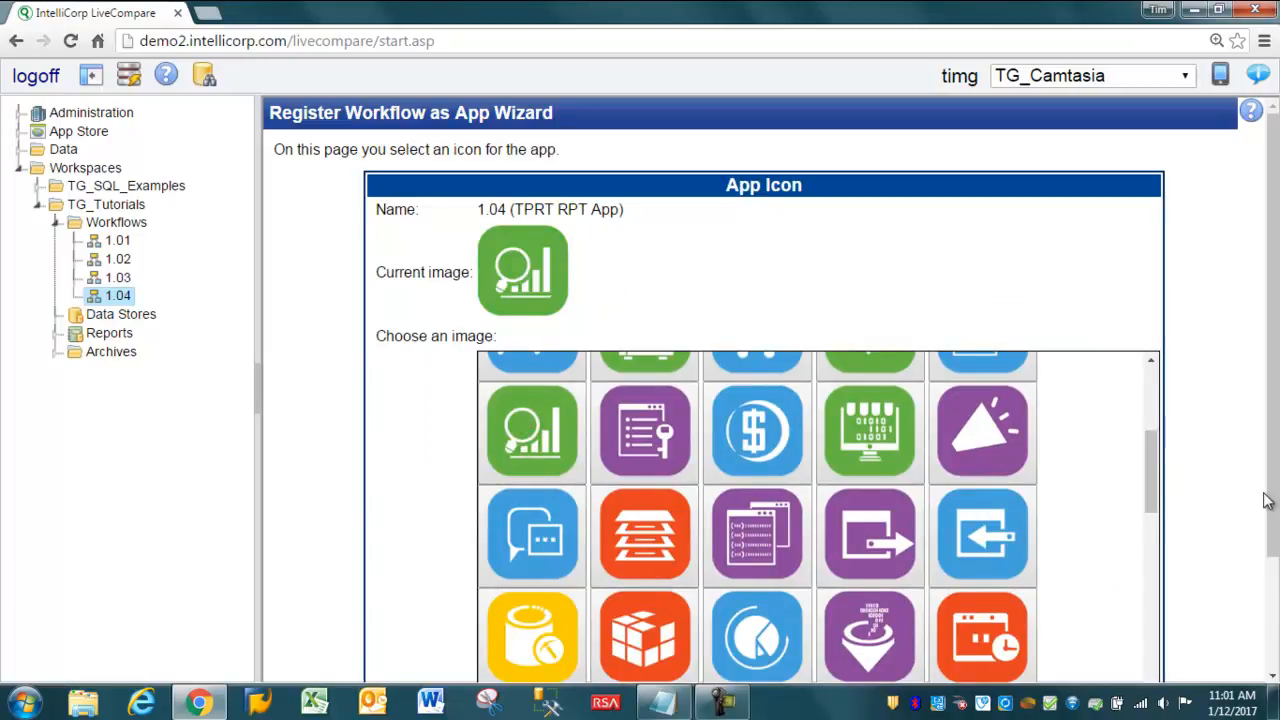
scroll(1275, 500, "down", 3)
left_click(1131, 663)
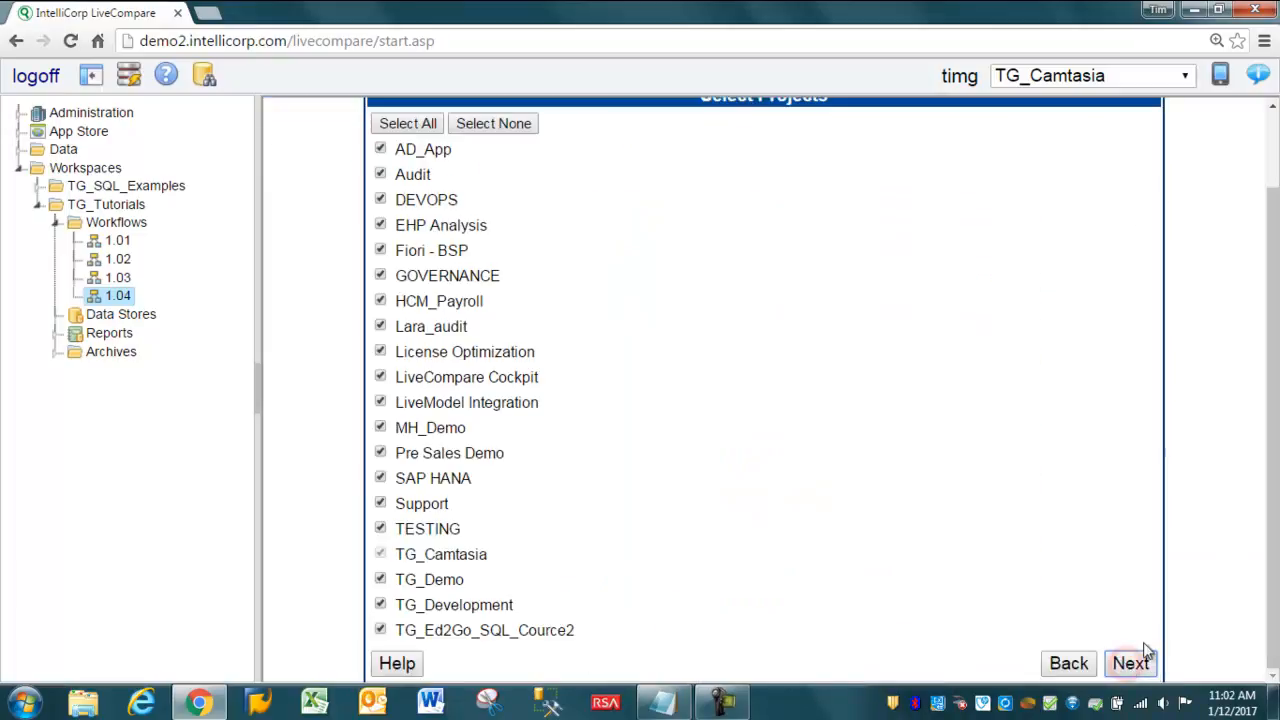
Step: Deselect all optional projects so the app goes only to TG_Camtasia, and finish the app registration
scroll(1258, 508, "up", 2)
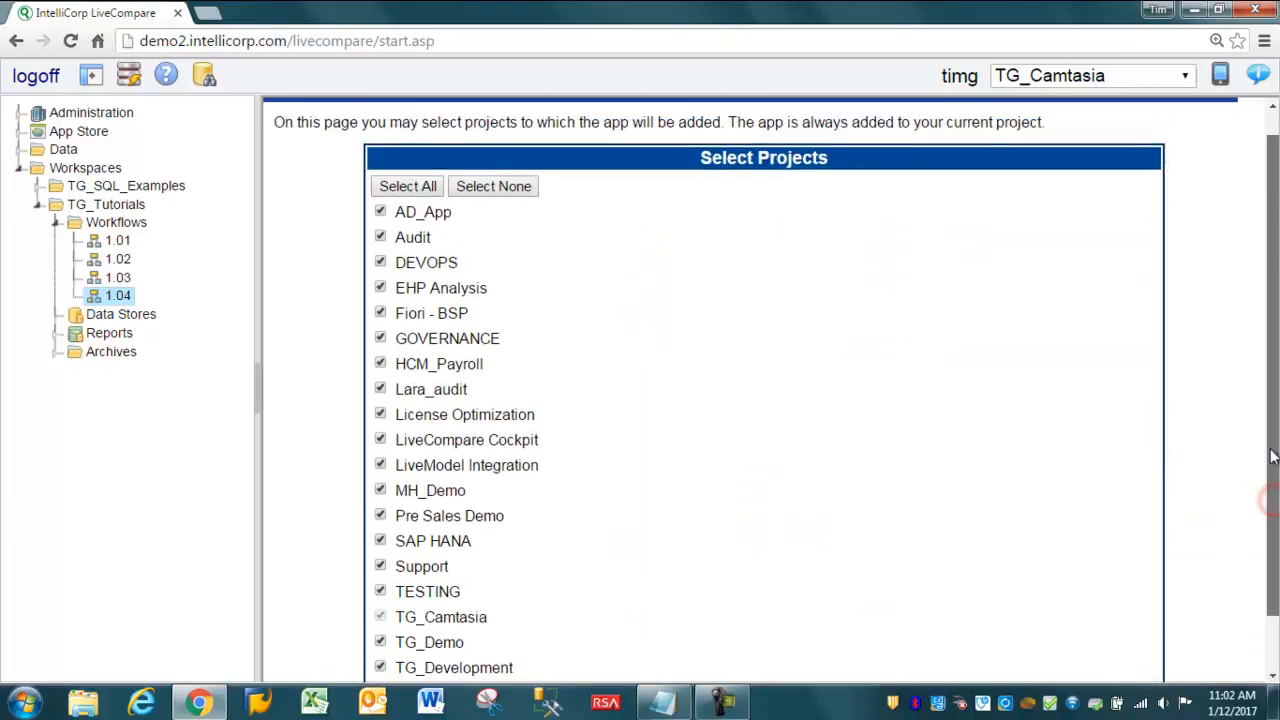
left_click(503, 188)
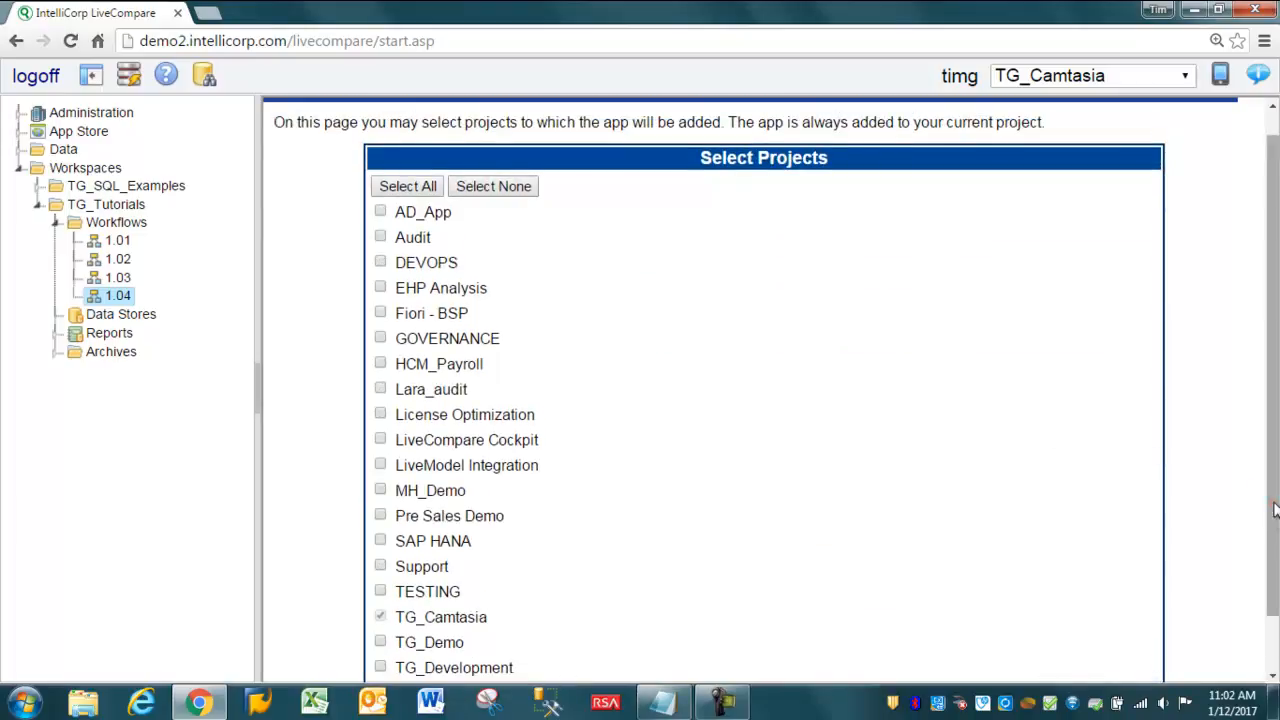
scroll(1275, 515, "down", 2)
scroll(1275, 470, "up", 2)
scroll(1275, 470, "down", 2)
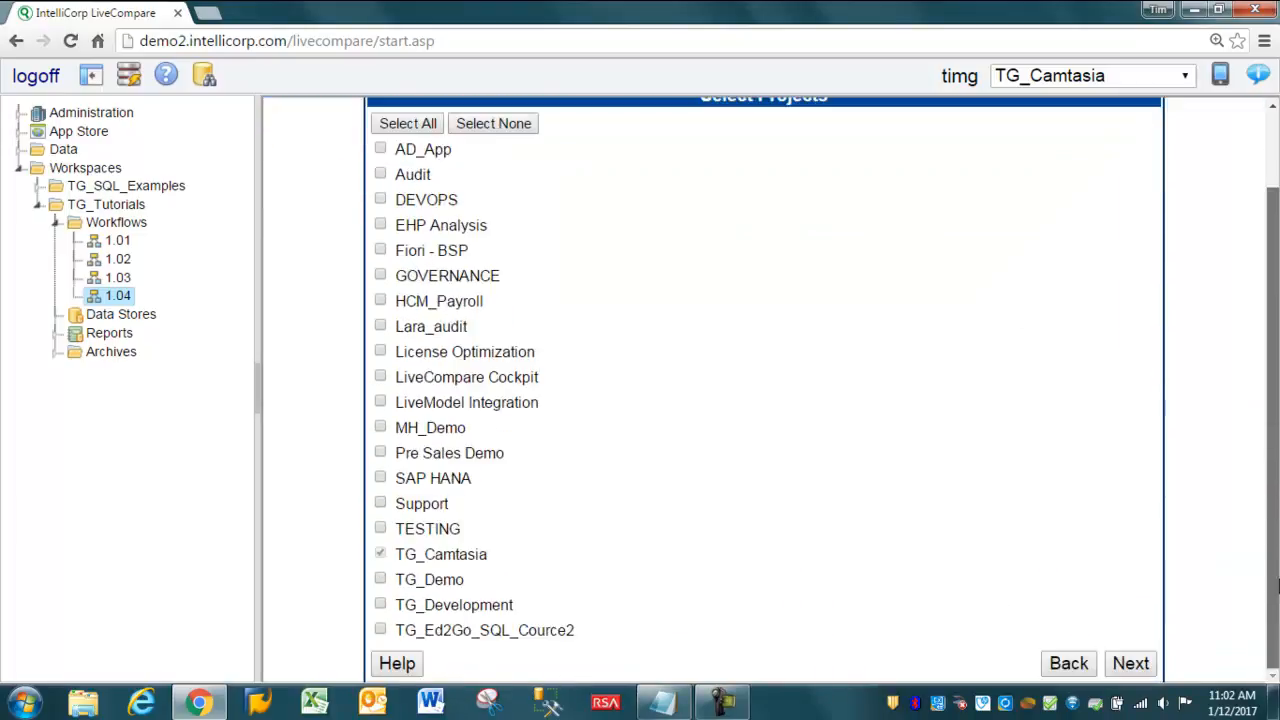
left_click(1131, 663)
left_click(1139, 605)
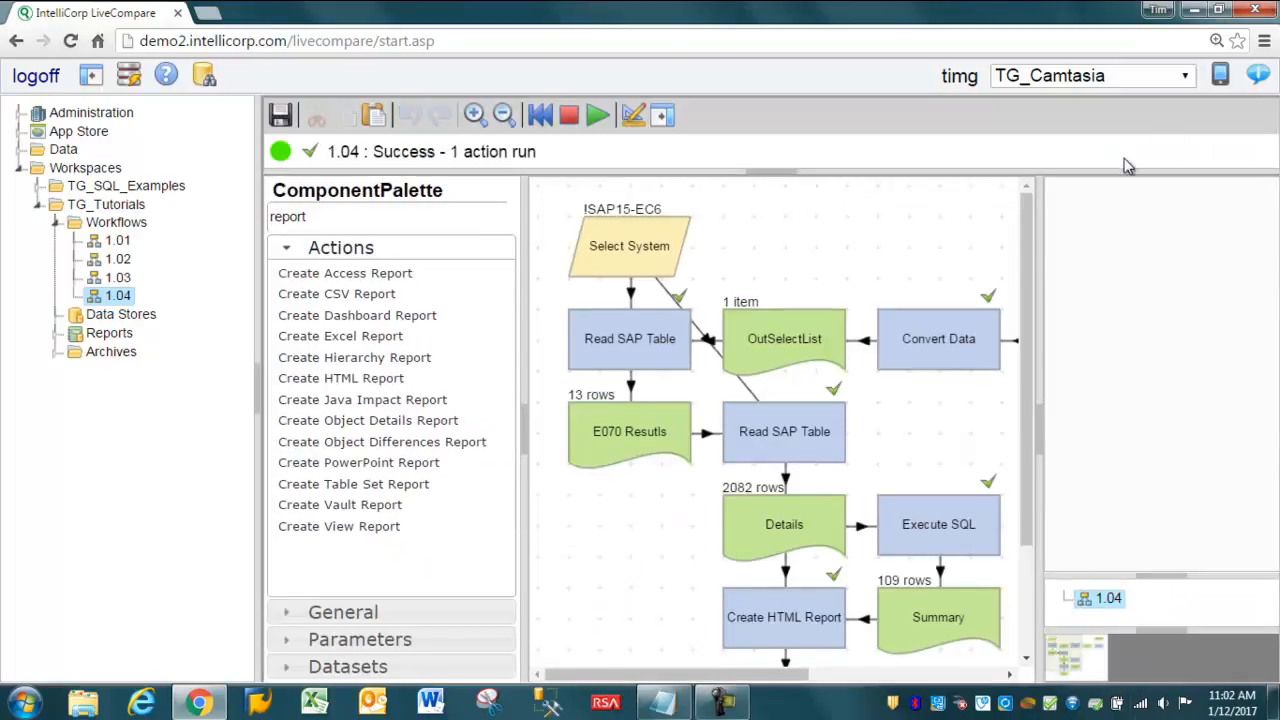
Step: Install 1.04 (TPRT RPT App) from the App Store and return to the apps home page
left_click(1219, 78)
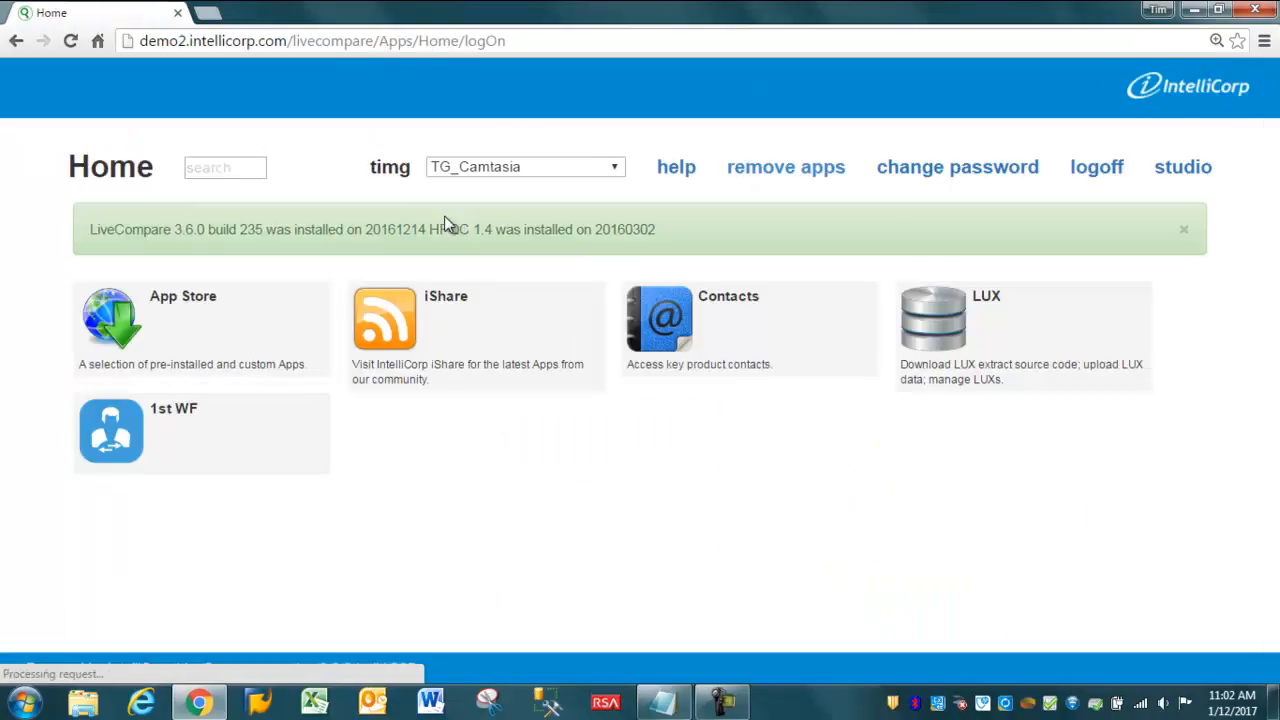
left_click(152, 320)
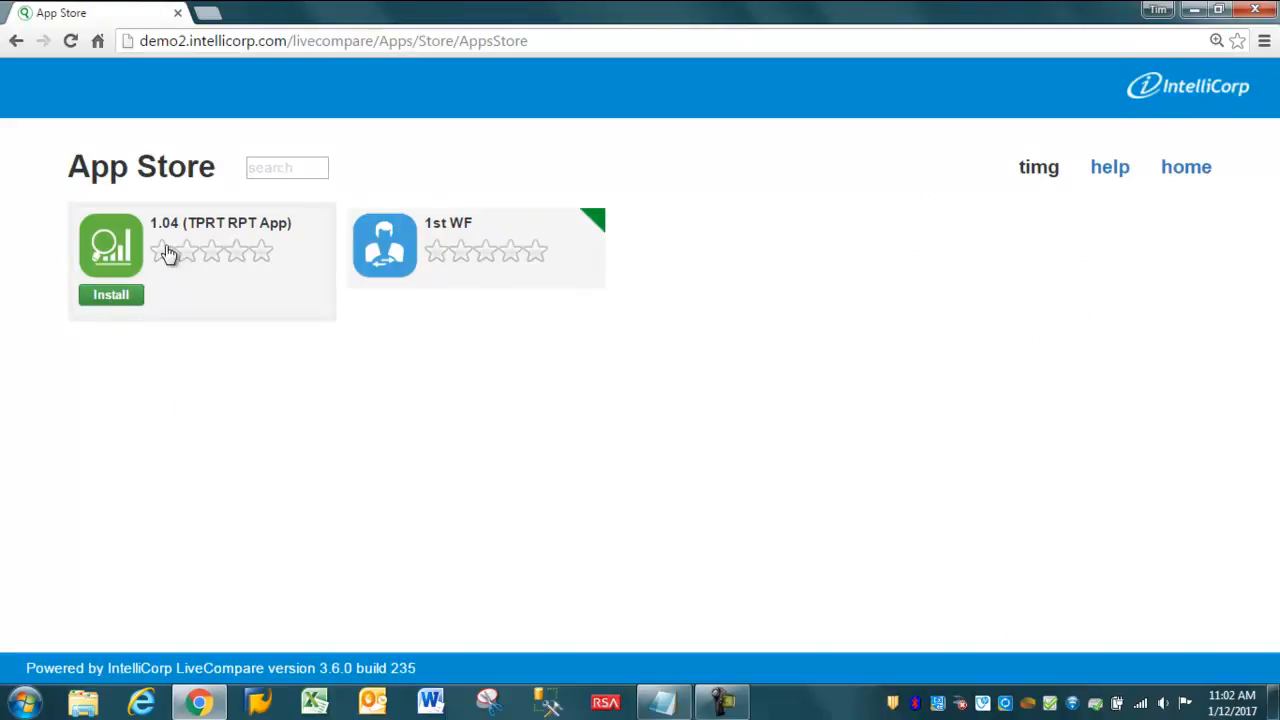
left_click(104, 300)
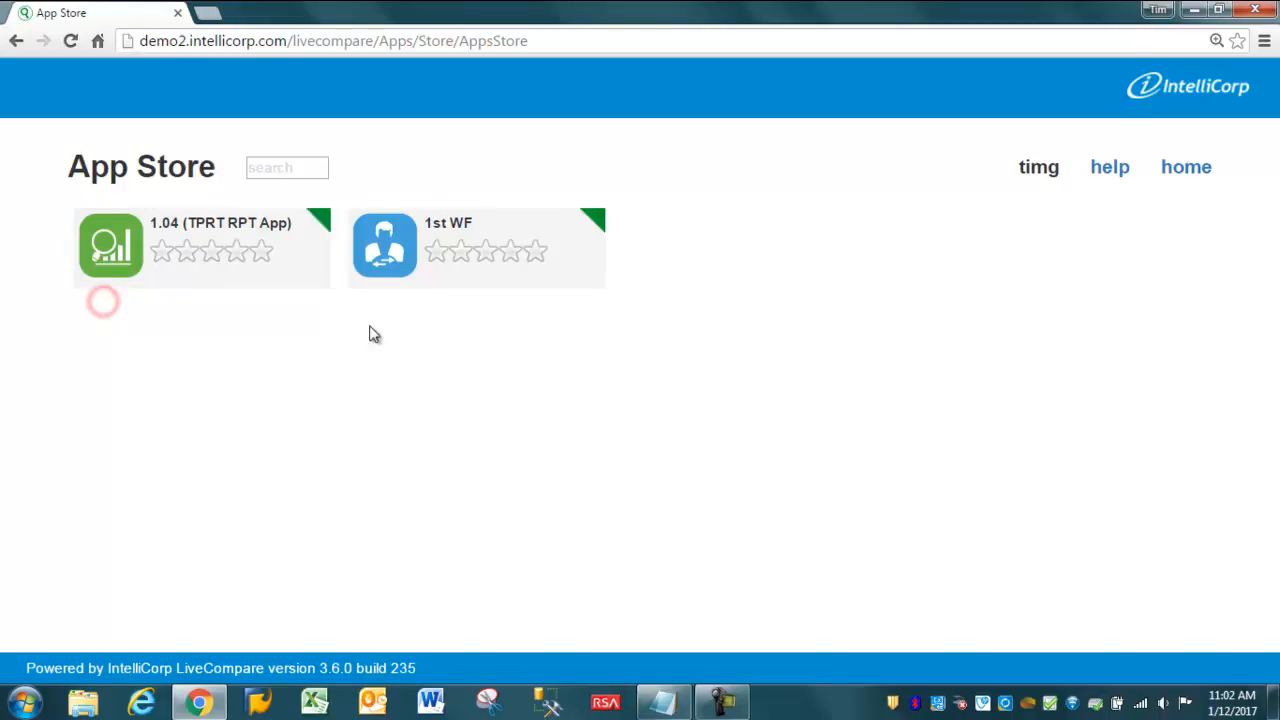
left_click(1183, 178)
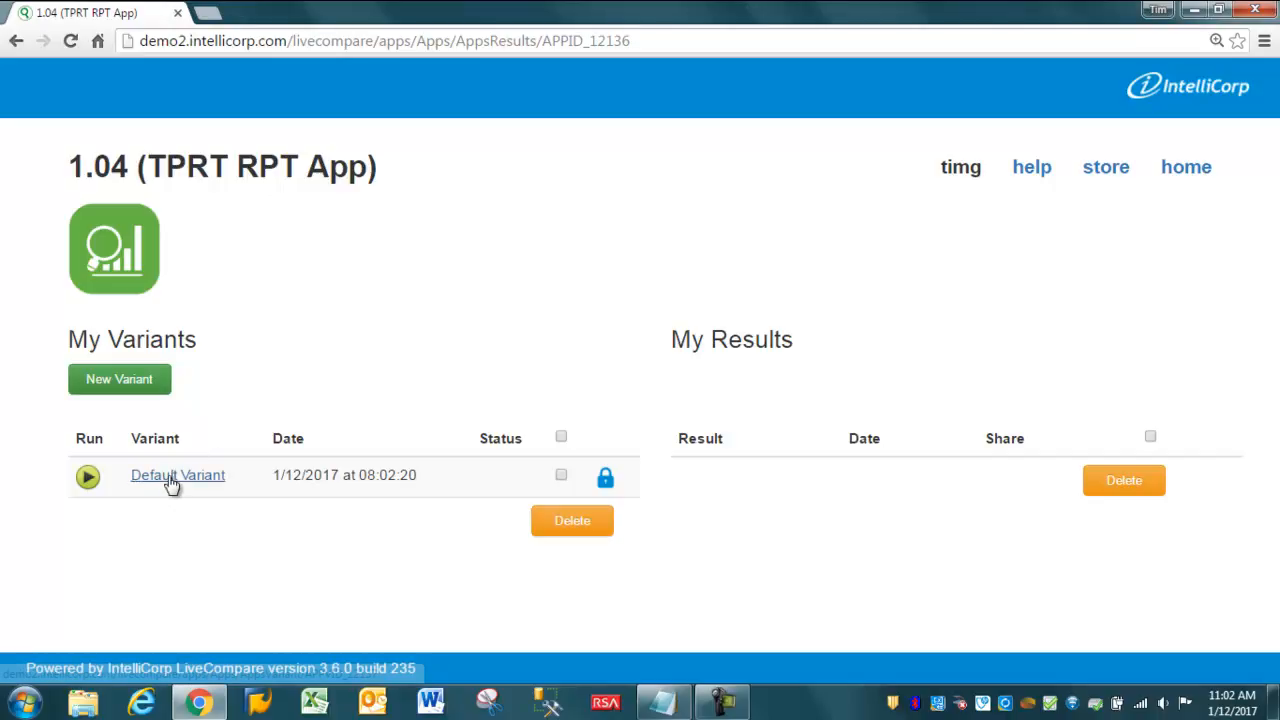
Step: Run the Default Variant of 1.04 (TPRT RPT App) with the transport creation date set to January 1, 2015
left_click(575, 429)
scroll(526, 433, "down", 1)
scroll(537, 437, "down", 3)
scroll(537, 437, "up", 1)
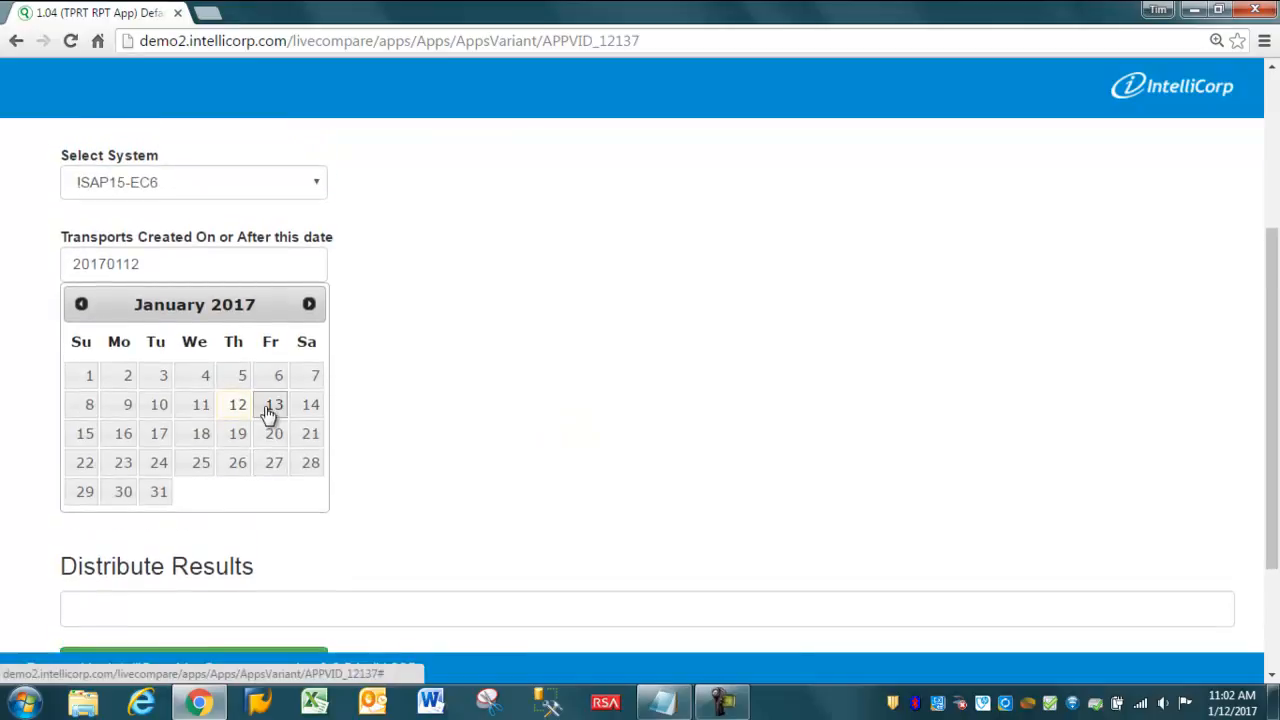
left_click(81, 305)
left_click(81, 305)
left_click(81, 305)
scroll(511, 340, "down", 2)
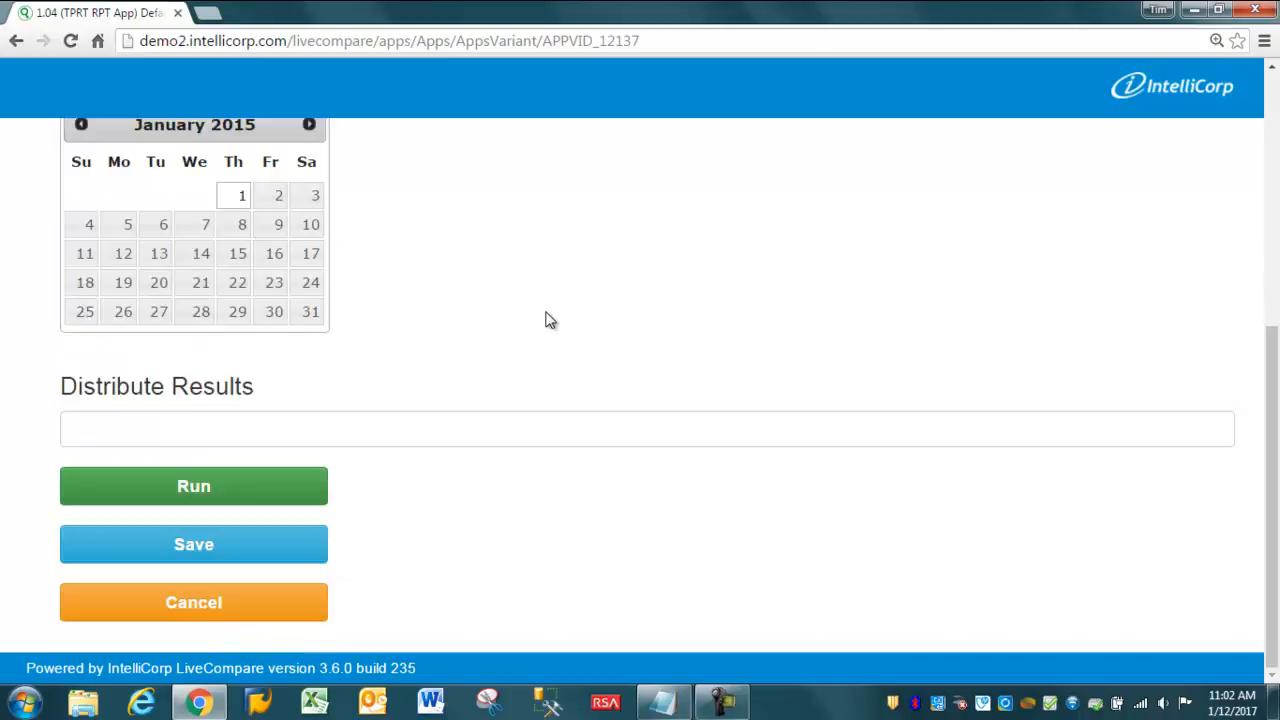
left_click(198, 508)
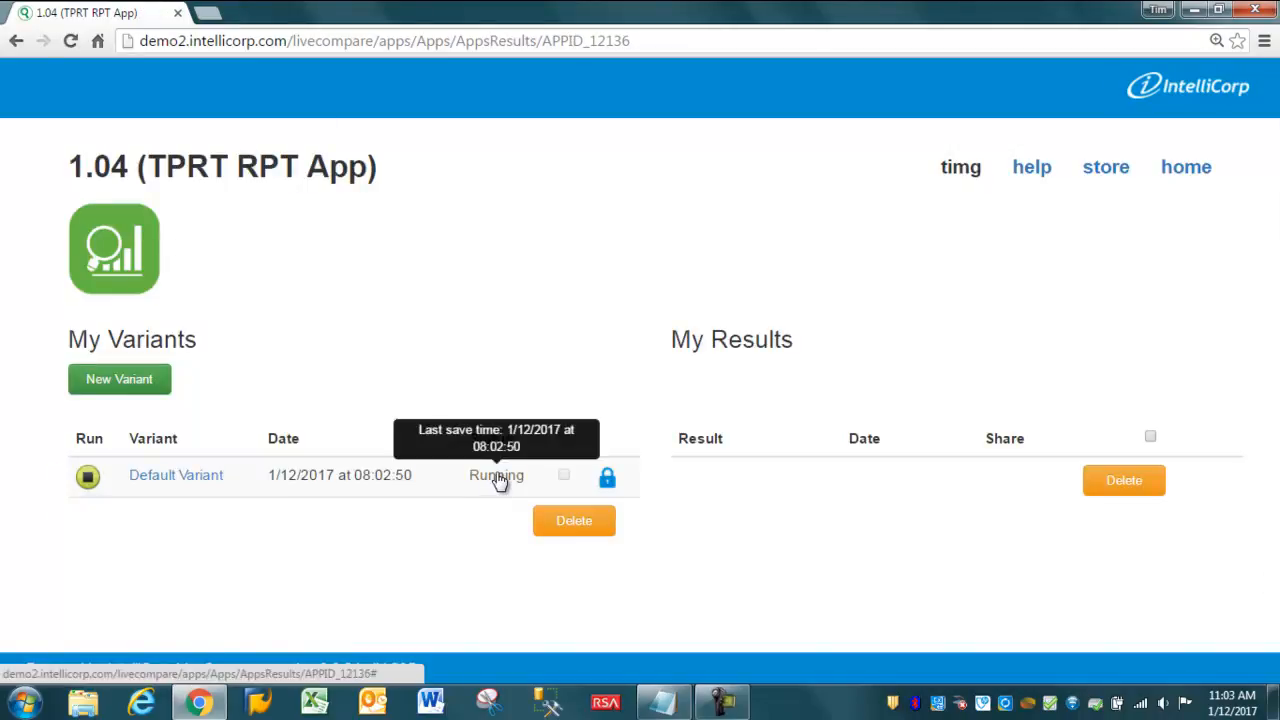
Step: Open the report from the Default Variant result and examine its Summary and Details tables
key("F5")
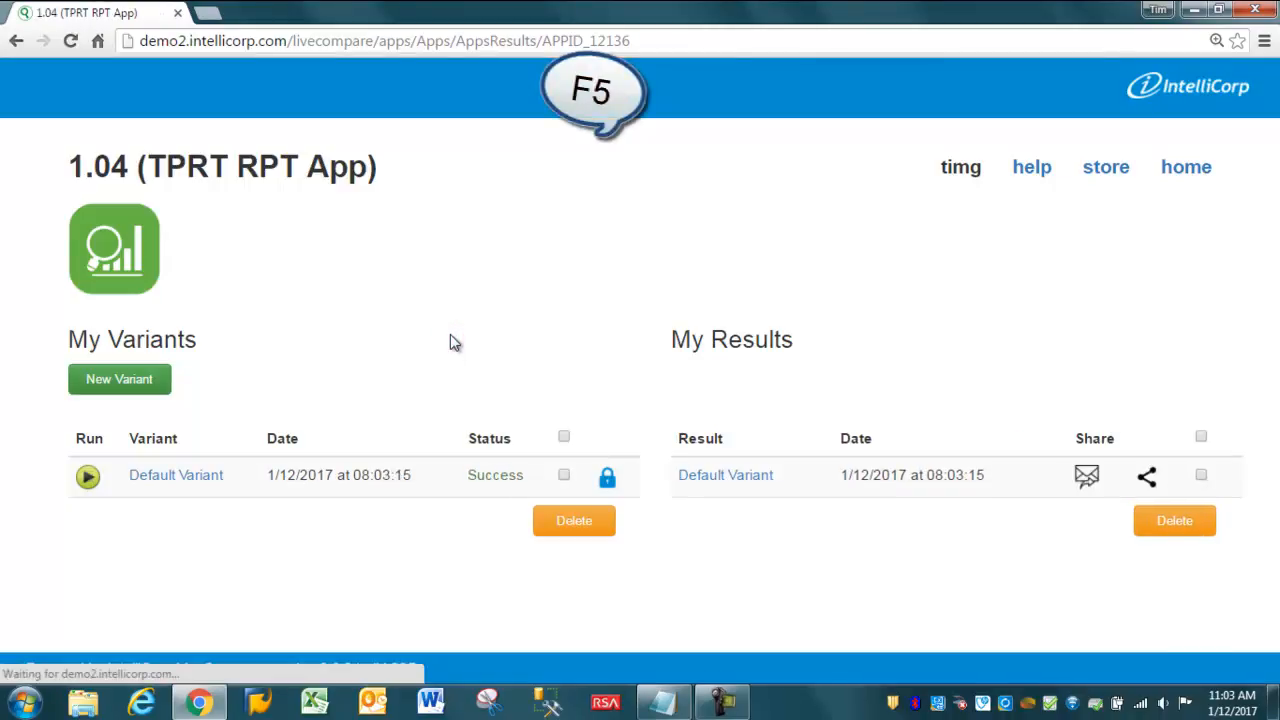
left_click_drag(742, 340, 682, 345)
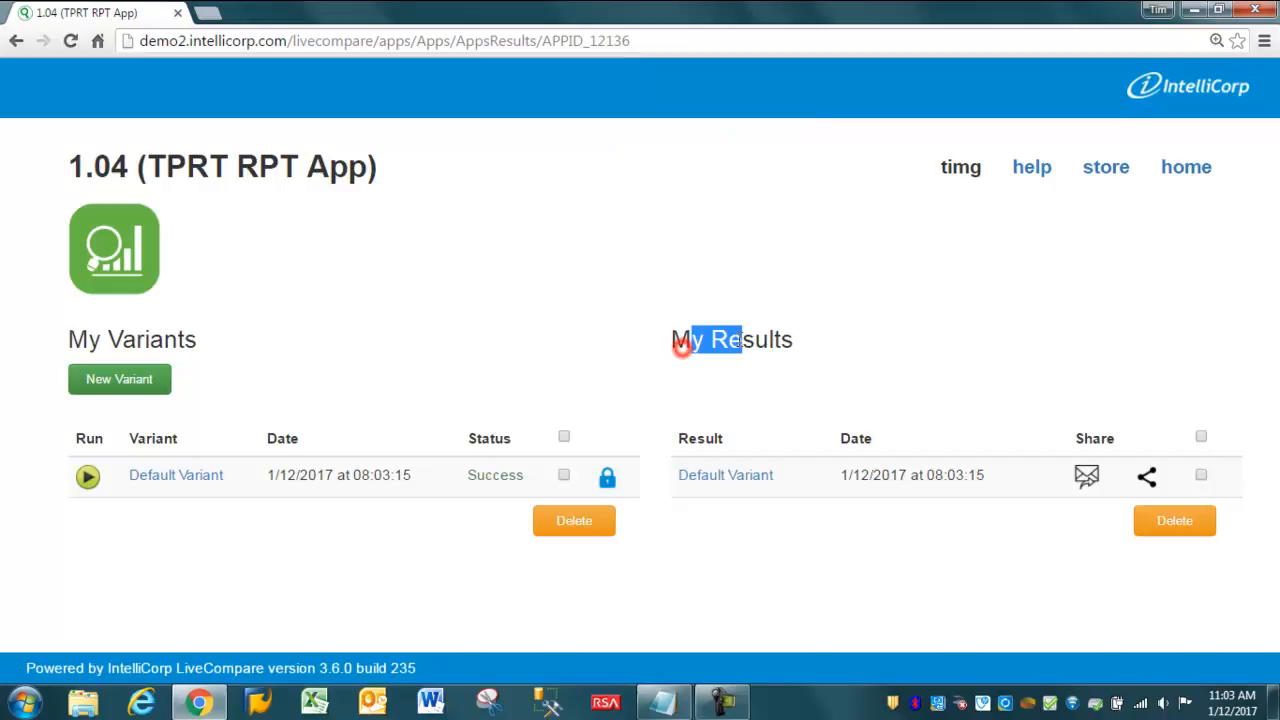
left_click(706, 480)
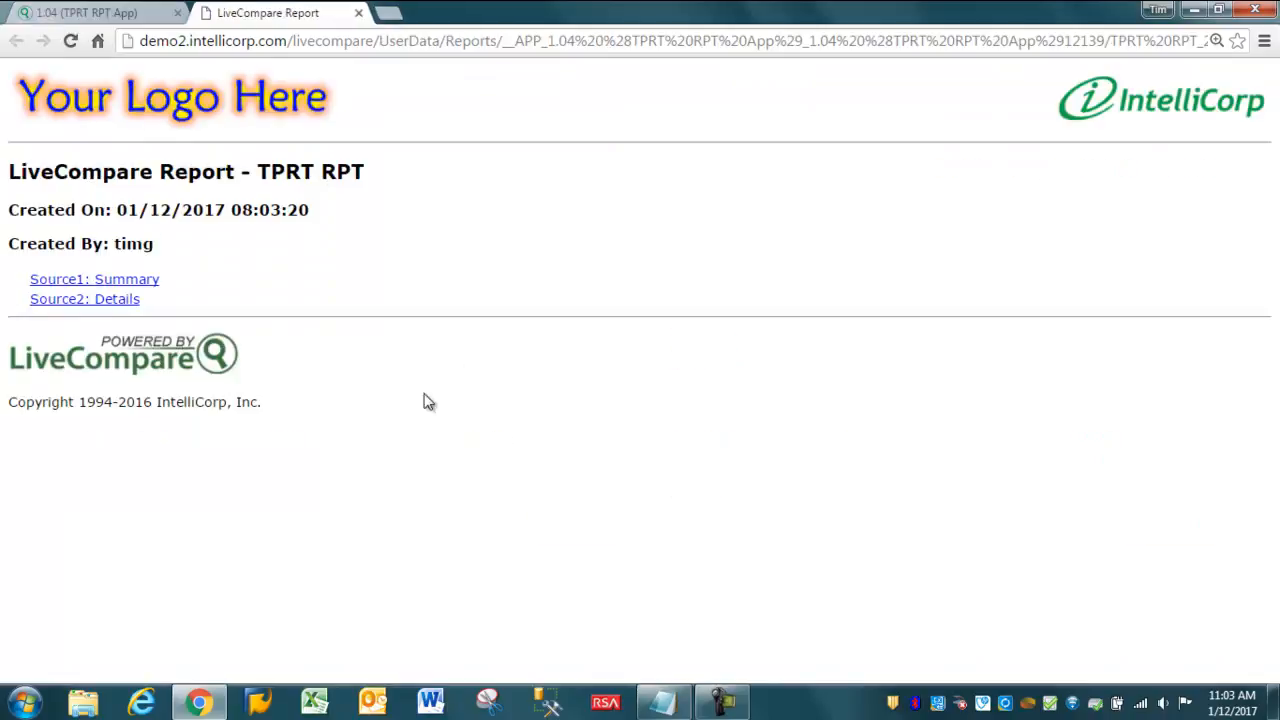
left_click(109, 281)
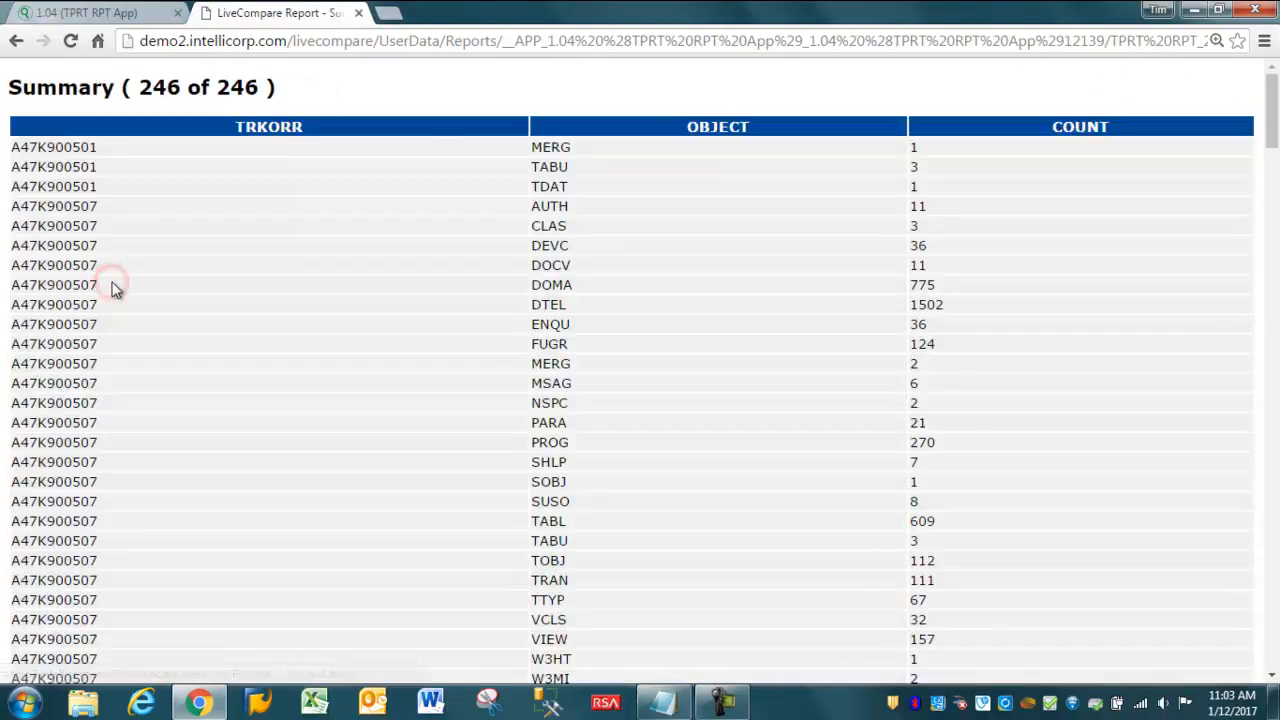
left_click(18, 44)
left_click(100, 301)
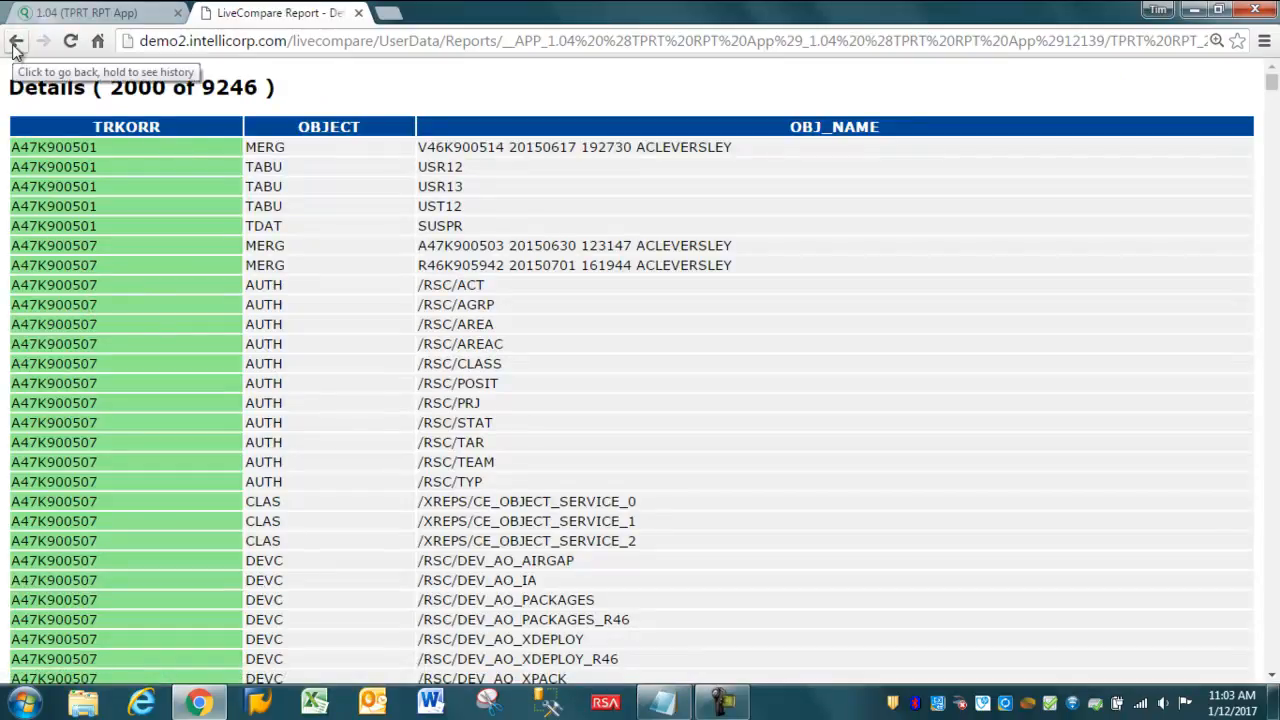
left_click(720, 705)
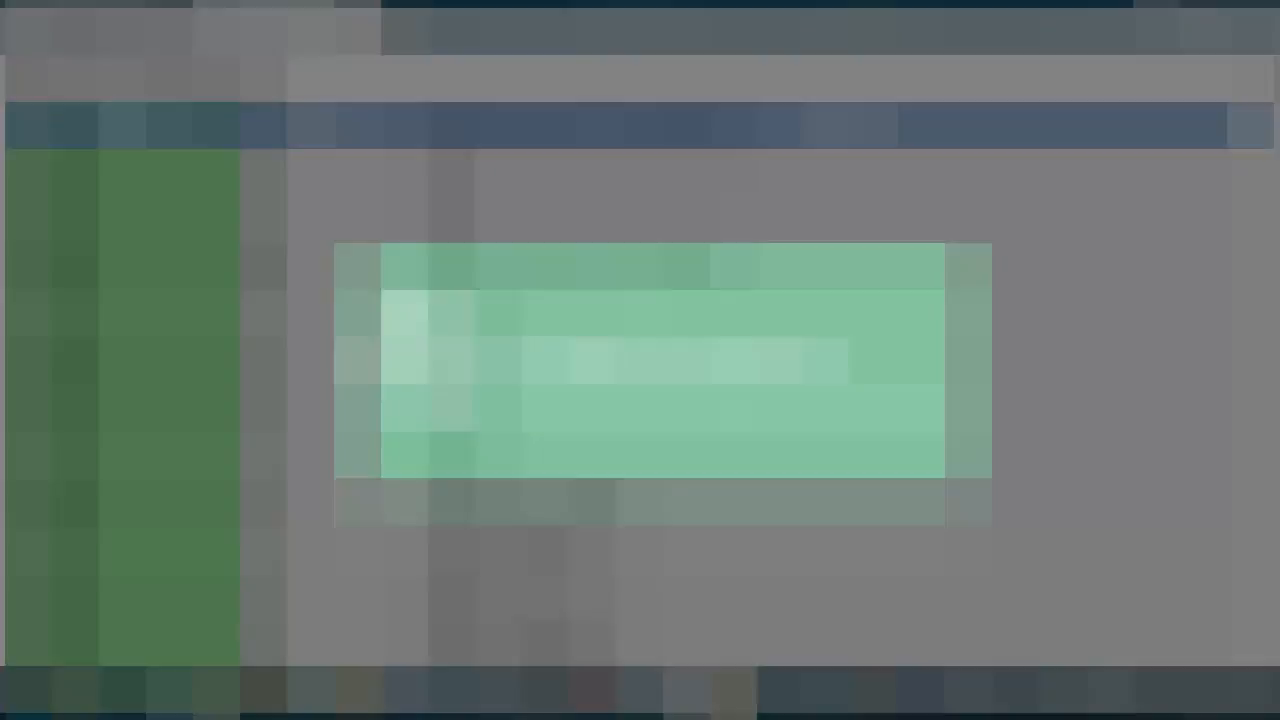